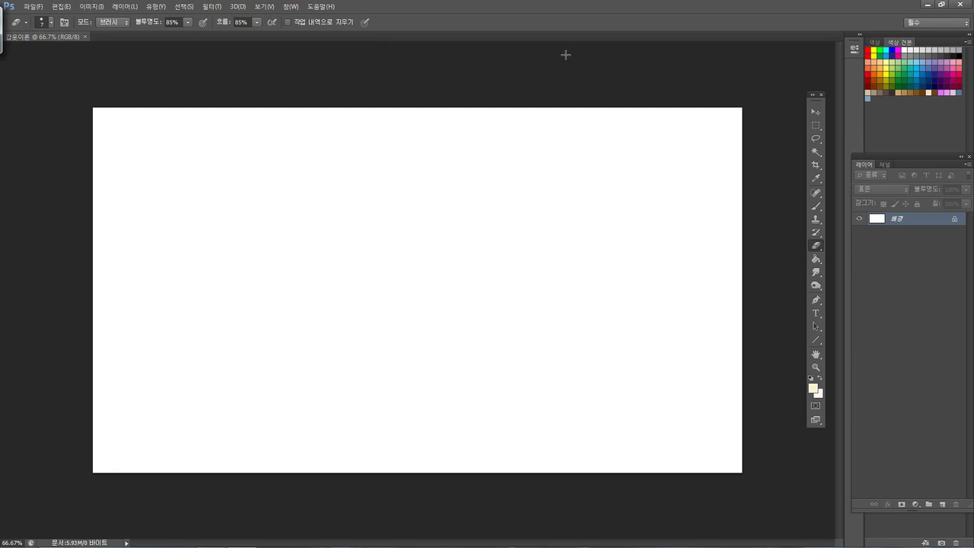
Step: Choose the Brush tool, dismiss the Windows colour scheme prompt, and reset the foreground colour to the default black
{"action": "left_click", "coordinate": [816, 206]}
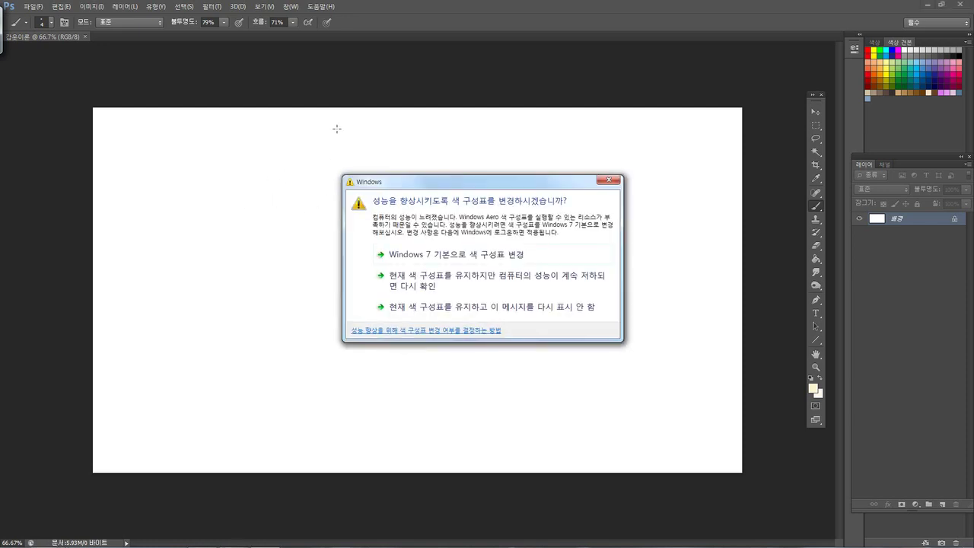
{"action": "left_click", "coordinate": [606, 179]}
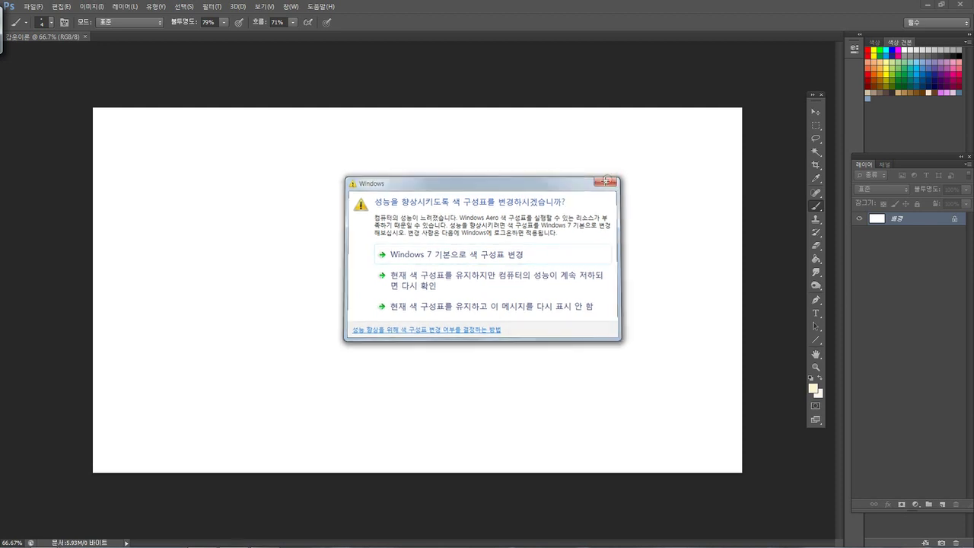
{"action": "left_click", "coordinate": [640, 78]}
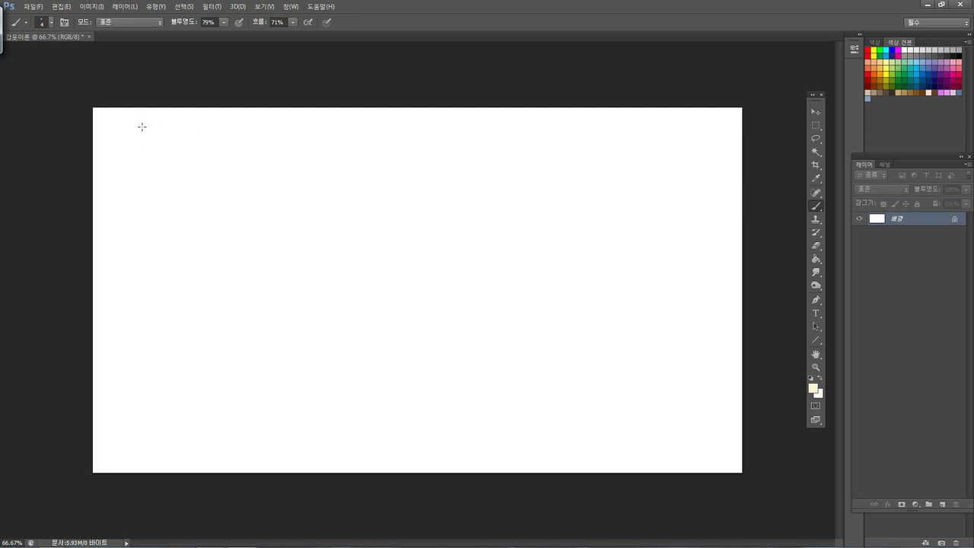
{"action": "left_click", "coordinate": [811, 377]}
Step: Handwrite "몸보호 → 갑옷 →" along the canvas's upper edge with the thin brush
{"action": "mouse_move", "coordinate": [145, 133]}
{"action": "left_mouse_down"}
{"action": "mouse_move", "coordinate": [155, 135]}
{"action": "mouse_move", "coordinate": [148, 161]}
{"action": "left_mouse_up"}
{"action": "mouse_move", "coordinate": [146, 150]}
{"action": "left_mouse_down"}
{"action": "mouse_move", "coordinate": [150, 160]}
{"action": "mouse_move", "coordinate": [175, 145]}
{"action": "left_mouse_up"}
{"action": "left_click_drag", "start_coordinate": [169, 143], "coordinate": [176, 141]}
{"action": "left_click_drag", "start_coordinate": [170, 153], "coordinate": [188, 132]}
{"action": "mouse_move", "coordinate": [181, 137]}
{"action": "left_mouse_down"}
{"action": "mouse_move", "coordinate": [191, 134]}
{"action": "mouse_move", "coordinate": [187, 146]}
{"action": "left_mouse_up"}
{"action": "mouse_move", "coordinate": [187, 156]}
{"action": "left_mouse_down"}
{"action": "mouse_move", "coordinate": [232, 139]}
{"action": "mouse_move", "coordinate": [262, 145]}
{"action": "mouse_move", "coordinate": [270, 134]}
{"action": "mouse_move", "coordinate": [267, 152]}
{"action": "mouse_move", "coordinate": [277, 129]}
{"action": "mouse_move", "coordinate": [293, 139]}
{"action": "mouse_move", "coordinate": [272, 156]}
{"action": "mouse_move", "coordinate": [297, 158]}
{"action": "mouse_move", "coordinate": [324, 139]}
{"action": "mouse_move", "coordinate": [321, 147]}
{"action": "left_mouse_up"}
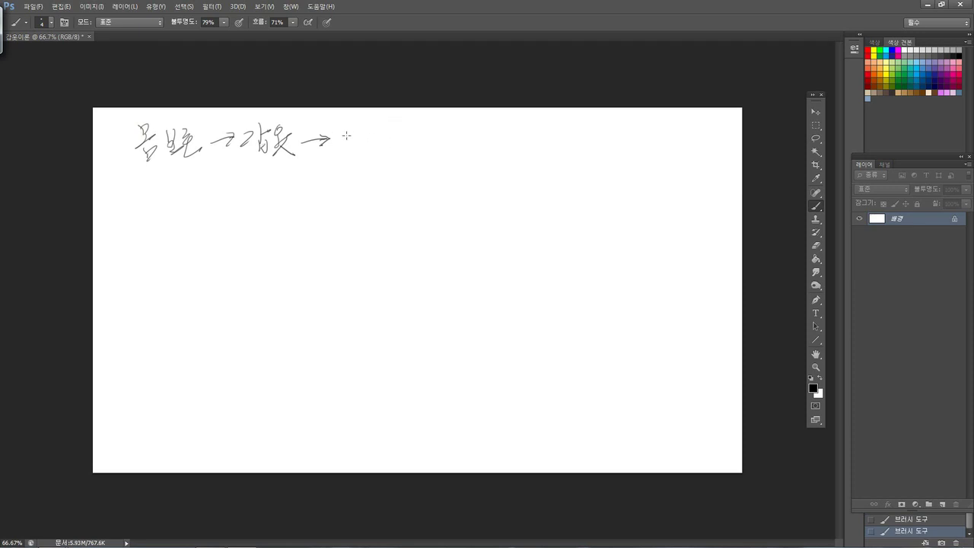
Step: Continue the handwritten line with the materials "가죽, 나무, 금속"
{"action": "left_click_drag", "start_coordinate": [336, 136], "coordinate": [350, 150]}
{"action": "mouse_move", "coordinate": [351, 140]}
{"action": "left_mouse_down"}
{"action": "mouse_move", "coordinate": [380, 142]}
{"action": "mouse_move", "coordinate": [381, 152]}
{"action": "mouse_move", "coordinate": [411, 147]}
{"action": "mouse_move", "coordinate": [417, 160]}
{"action": "left_mouse_up"}
{"action": "left_click_drag", "start_coordinate": [418, 143], "coordinate": [441, 143]}
{"action": "mouse_move", "coordinate": [434, 144]}
{"action": "left_mouse_down"}
{"action": "mouse_move", "coordinate": [435, 157]}
{"action": "mouse_move", "coordinate": [473, 140]}
{"action": "mouse_move", "coordinate": [470, 149]}
{"action": "mouse_move", "coordinate": [499, 144]}
{"action": "mouse_move", "coordinate": [517, 155]}
{"action": "left_mouse_up"}
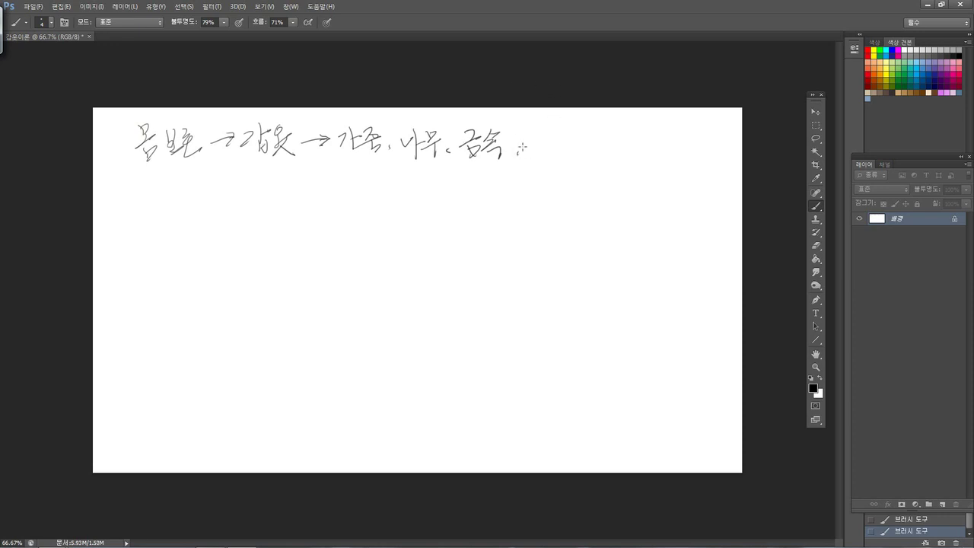
Step: Emphasize "금속" with underlines and parentheses, and add an arrow after it
{"action": "left_click_drag", "start_coordinate": [464, 163], "coordinate": [520, 153]}
{"action": "left_click_drag", "start_coordinate": [469, 169], "coordinate": [515, 166]}
{"action": "left_click_drag", "start_coordinate": [456, 129], "coordinate": [452, 159]}
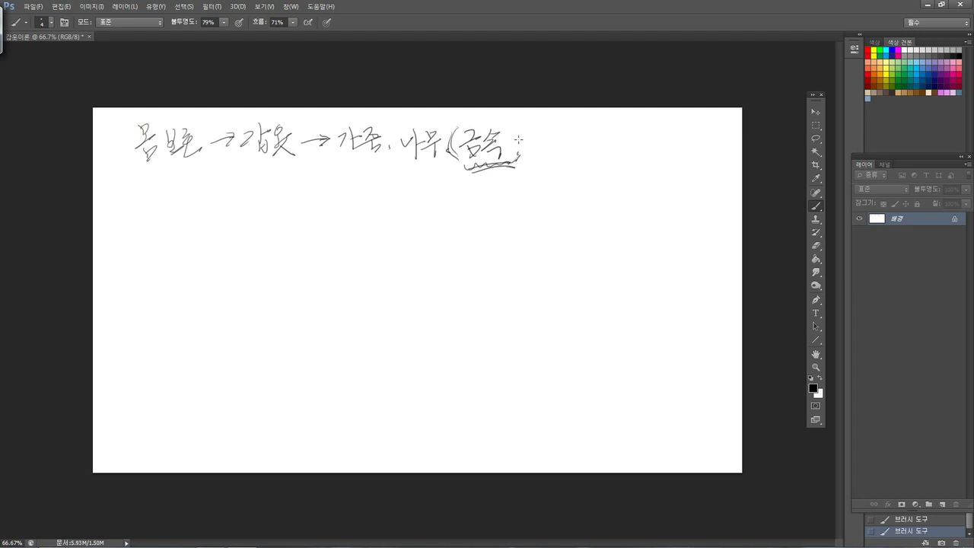
{"action": "mouse_move", "coordinate": [522, 134]}
{"action": "left_mouse_down"}
{"action": "mouse_move", "coordinate": [517, 159]}
{"action": "mouse_move", "coordinate": [524, 157]}
{"action": "left_mouse_up"}
{"action": "left_click_drag", "start_coordinate": [528, 142], "coordinate": [544, 138]}
Step: Clear the handwritten notes by filling a rectangular selection around them with the background colour, and deselect
{"action": "left_click", "coordinate": [817, 127]}
{"action": "left_click_drag", "start_coordinate": [116, 117], "coordinate": [593, 217]}
{"action": "key", "text": "Delete"}
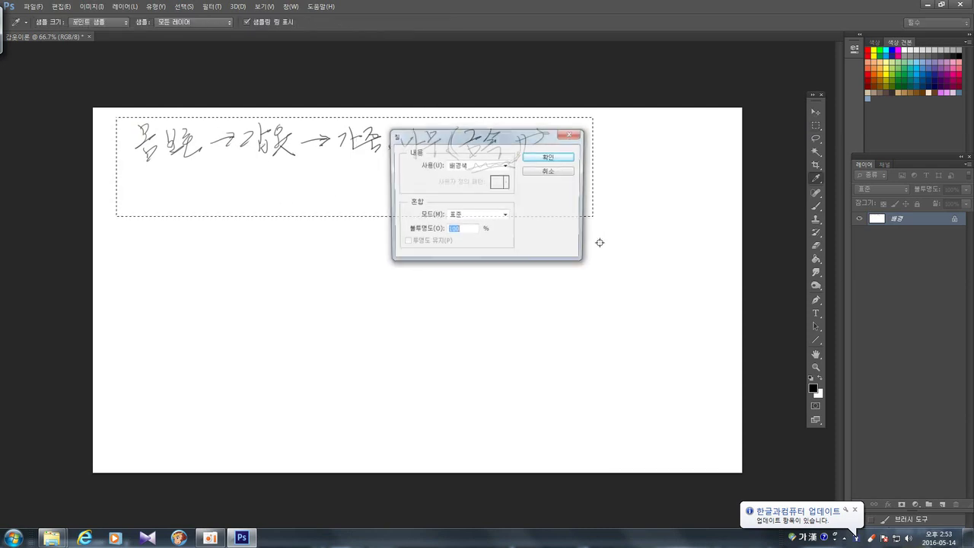
{"action": "key", "text": "Return"}
{"action": "key", "text": "ctrl+d"}
Step: Set the Brush to size 15 with 56% opacity for sketching
{"action": "left_click", "coordinate": [817, 207]}
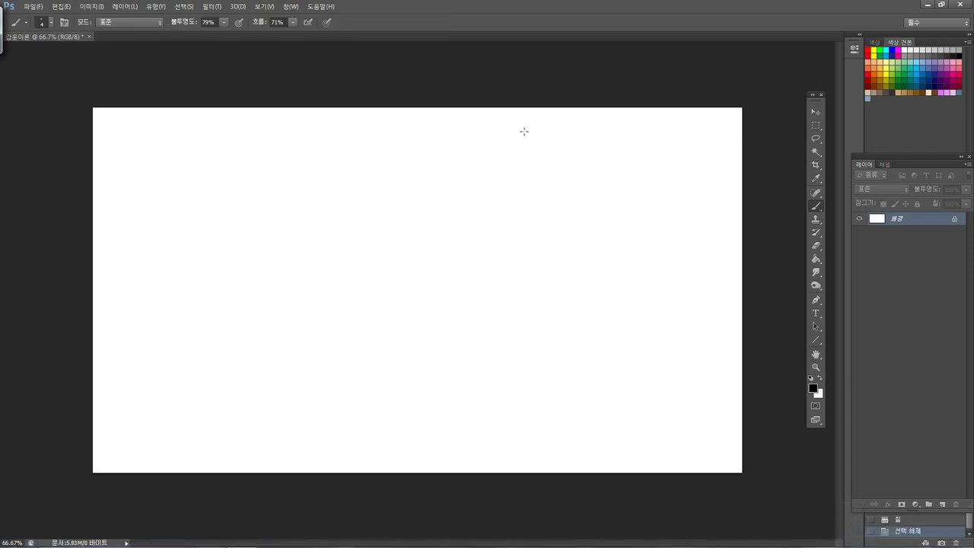
{"action": "left_click_drag", "start_coordinate": [517, 120], "coordinate": [519, 165]}
{"action": "key", "text": "ctrl+z"}
{"action": "key", "text": "bracketright"}
{"action": "key", "text": "bracketright"}
{"action": "left_click", "coordinate": [225, 23]}
{"action": "left_click_drag", "start_coordinate": [222, 34], "coordinate": [213, 35]}
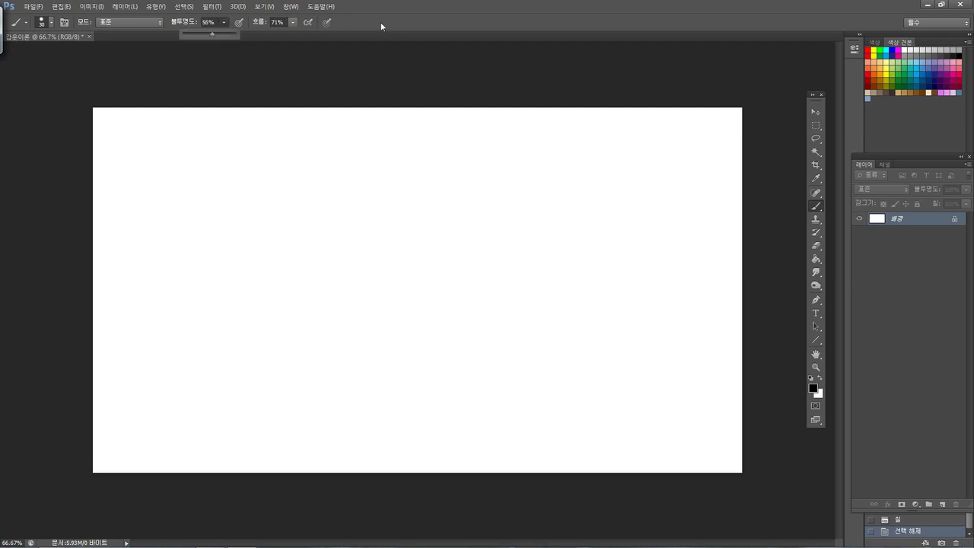
{"action": "key", "text": "bracketleft"}
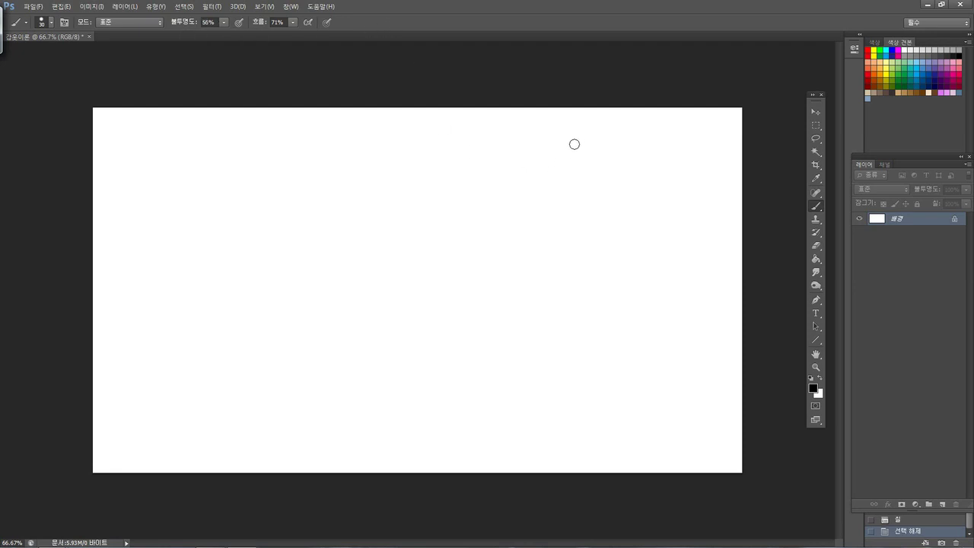
{"action": "key", "text": "bracketleft"}
Step: Sketch the oval head outline of a standing figure in the canvas's upper right area
{"action": "left_click", "coordinate": [575, 130]}
{"action": "left_click", "coordinate": [574, 130]}
{"action": "left_click_drag", "start_coordinate": [572, 130], "coordinate": [566, 202]}
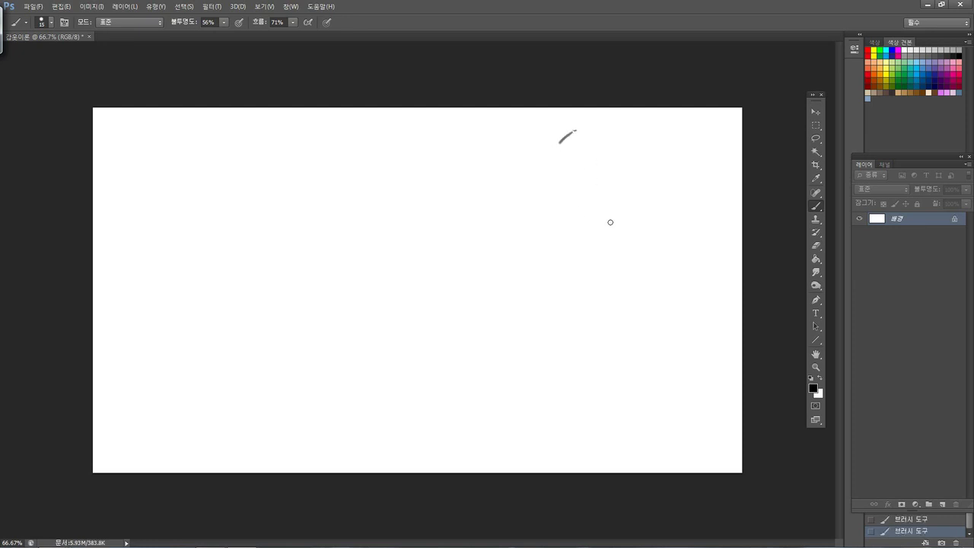
{"action": "mouse_move", "coordinate": [597, 131]}
{"action": "left_mouse_down"}
{"action": "mouse_move", "coordinate": [620, 142]}
{"action": "mouse_move", "coordinate": [602, 211]}
{"action": "left_mouse_up"}
{"action": "key", "text": "ctrl+z"}
{"action": "left_click_drag", "start_coordinate": [604, 136], "coordinate": [579, 200]}
{"action": "left_click_drag", "start_coordinate": [576, 131], "coordinate": [588, 201]}
{"action": "mouse_move", "coordinate": [614, 143]}
{"action": "left_mouse_down"}
{"action": "mouse_move", "coordinate": [578, 190]}
{"action": "mouse_move", "coordinate": [596, 193]}
{"action": "mouse_move", "coordinate": [586, 199]}
{"action": "left_mouse_up"}
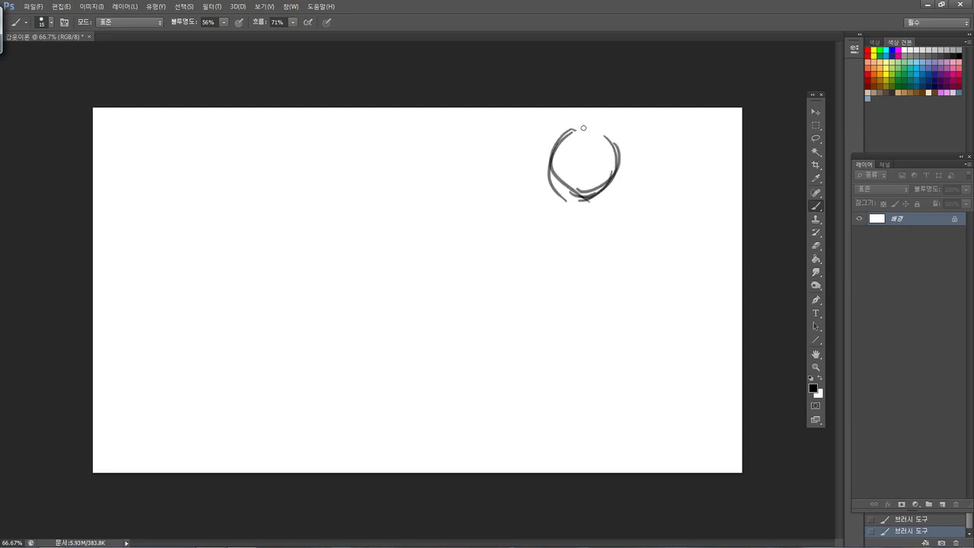
Step: Add a short stroke at the top of the head and curved contour lines down its left side
{"action": "left_click_drag", "start_coordinate": [595, 131], "coordinate": [576, 130]}
{"action": "mouse_move", "coordinate": [576, 130]}
{"action": "left_mouse_down"}
{"action": "mouse_move", "coordinate": [595, 131]}
{"action": "mouse_move", "coordinate": [595, 194]}
{"action": "left_mouse_up"}
{"action": "key", "text": "ctrl+z"}
{"action": "left_click_drag", "start_coordinate": [575, 128], "coordinate": [580, 212]}
{"action": "left_click_drag", "start_coordinate": [574, 129], "coordinate": [570, 199]}
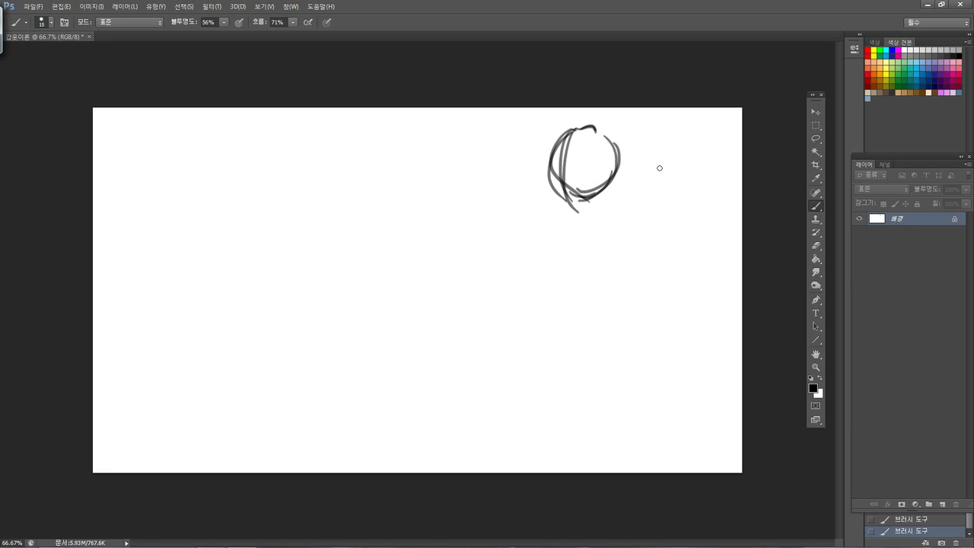
Step: Sketch the figure's neck band and the sides of the torso below the head
{"action": "left_click_drag", "start_coordinate": [578, 212], "coordinate": [606, 197]}
{"action": "mouse_move", "coordinate": [563, 220]}
{"action": "left_mouse_down"}
{"action": "mouse_move", "coordinate": [606, 206]}
{"action": "mouse_move", "coordinate": [566, 215]}
{"action": "mouse_move", "coordinate": [567, 290]}
{"action": "left_mouse_up"}
{"action": "left_click_drag", "start_coordinate": [558, 210], "coordinate": [568, 289]}
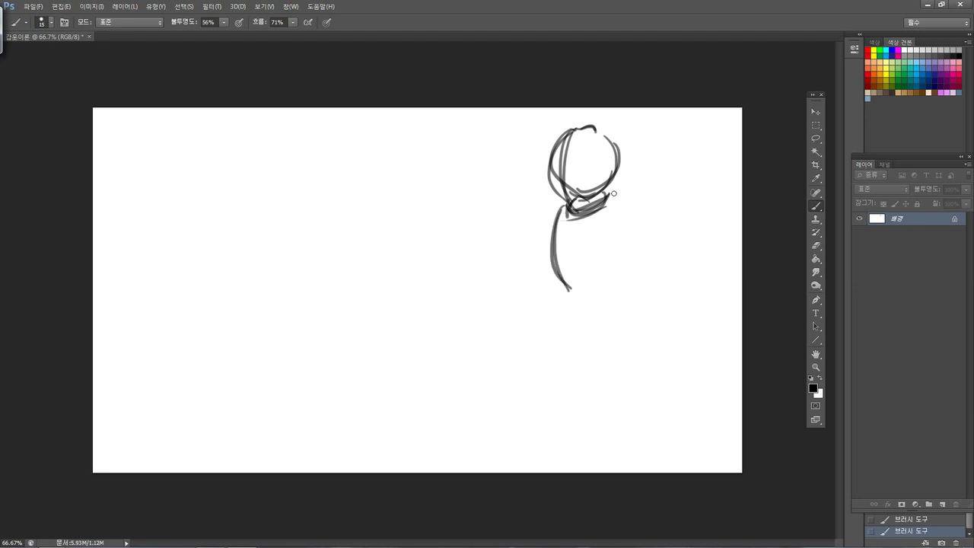
{"action": "left_click_drag", "start_coordinate": [608, 196], "coordinate": [632, 214]}
{"action": "mouse_move", "coordinate": [622, 280]}
{"action": "left_mouse_down"}
{"action": "mouse_move", "coordinate": [631, 215]}
{"action": "mouse_move", "coordinate": [638, 245]}
{"action": "mouse_move", "coordinate": [623, 290]}
{"action": "left_mouse_up"}
{"action": "mouse_move", "coordinate": [638, 239]}
{"action": "left_mouse_down"}
{"action": "mouse_move", "coordinate": [602, 292]}
{"action": "mouse_move", "coordinate": [621, 288]}
{"action": "mouse_move", "coordinate": [572, 290]}
{"action": "mouse_move", "coordinate": [633, 286]}
{"action": "left_mouse_up"}
Step: Draw the waist and flared hip section, with curved lines inside it marking the pelvis
{"action": "mouse_move", "coordinate": [570, 286]}
{"action": "left_mouse_down"}
{"action": "mouse_move", "coordinate": [553, 342]}
{"action": "mouse_move", "coordinate": [641, 339]}
{"action": "left_mouse_up"}
{"action": "left_click_drag", "start_coordinate": [576, 343], "coordinate": [674, 314]}
{"action": "left_click_drag", "start_coordinate": [633, 287], "coordinate": [655, 328]}
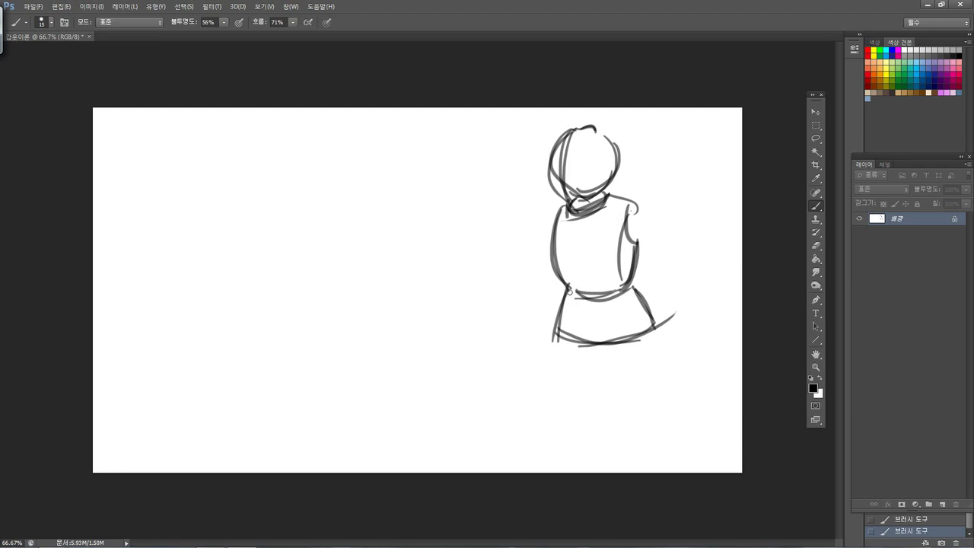
{"action": "left_click_drag", "start_coordinate": [569, 293], "coordinate": [593, 336]}
{"action": "mouse_move", "coordinate": [566, 297]}
{"action": "left_mouse_down"}
{"action": "mouse_move", "coordinate": [607, 327]}
{"action": "mouse_move", "coordinate": [601, 335]}
{"action": "left_mouse_up"}
{"action": "mouse_move", "coordinate": [634, 288]}
{"action": "left_mouse_down"}
{"action": "mouse_move", "coordinate": [632, 306]}
{"action": "mouse_move", "coordinate": [591, 335]}
{"action": "left_mouse_up"}
Step: Sketch both of the figure's legs with thighs, round knee joints, shins and feet
{"action": "left_click_drag", "start_coordinate": [567, 304], "coordinate": [570, 404]}
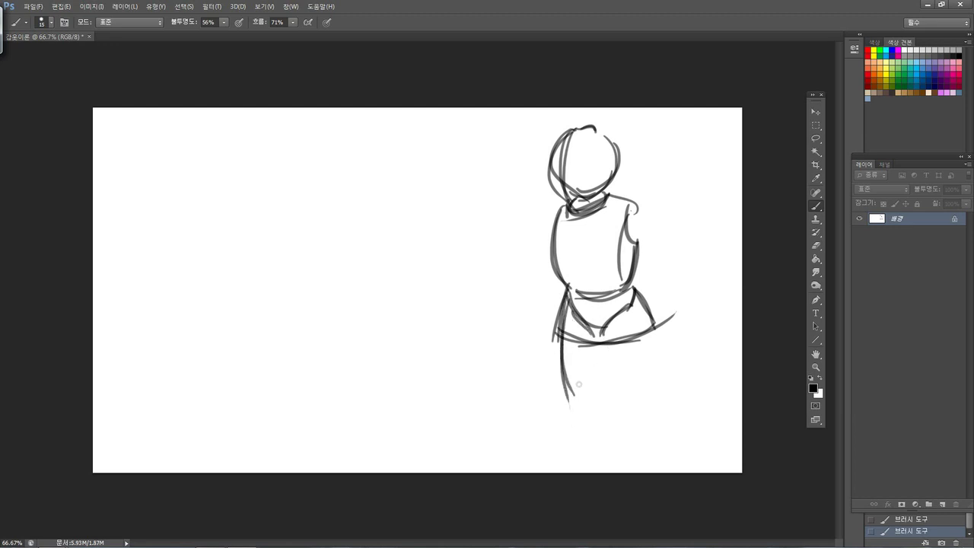
{"action": "mouse_move", "coordinate": [595, 331]}
{"action": "left_mouse_down"}
{"action": "mouse_move", "coordinate": [594, 391]}
{"action": "mouse_move", "coordinate": [581, 416]}
{"action": "mouse_move", "coordinate": [592, 411]}
{"action": "left_mouse_up"}
{"action": "left_click_drag", "start_coordinate": [605, 335], "coordinate": [633, 401]}
{"action": "left_click_drag", "start_coordinate": [631, 307], "coordinate": [647, 397]}
{"action": "left_click_drag", "start_coordinate": [601, 333], "coordinate": [601, 447]}
{"action": "mouse_move", "coordinate": [601, 400]}
{"action": "left_mouse_down"}
{"action": "mouse_move", "coordinate": [598, 449]}
{"action": "mouse_move", "coordinate": [580, 435]}
{"action": "mouse_move", "coordinate": [585, 455]}
{"action": "mouse_move", "coordinate": [598, 456]}
{"action": "mouse_move", "coordinate": [557, 468]}
{"action": "mouse_move", "coordinate": [603, 455]}
{"action": "left_mouse_up"}
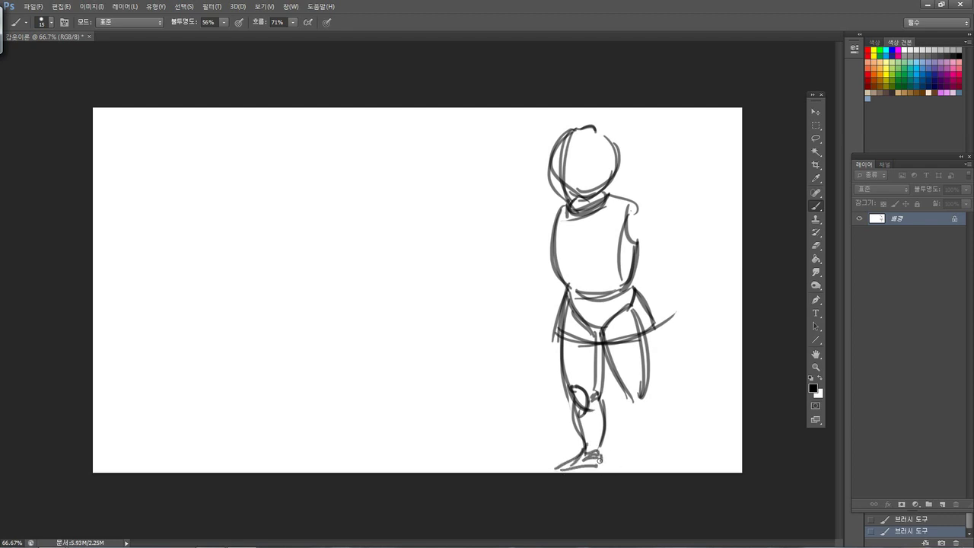
{"action": "mouse_move", "coordinate": [628, 388]}
{"action": "left_mouse_down"}
{"action": "mouse_move", "coordinate": [647, 398]}
{"action": "mouse_move", "coordinate": [632, 406]}
{"action": "mouse_move", "coordinate": [637, 459]}
{"action": "left_mouse_up"}
{"action": "mouse_move", "coordinate": [651, 399]}
{"action": "left_mouse_down"}
{"action": "mouse_move", "coordinate": [650, 466]}
{"action": "mouse_move", "coordinate": [661, 457]}
{"action": "mouse_move", "coordinate": [636, 454]}
{"action": "mouse_move", "coordinate": [646, 469]}
{"action": "mouse_move", "coordinate": [673, 464]}
{"action": "left_mouse_up"}
Step: Draw the round shoulder joint and an arrow from the neck to the handwritten label "관절."
{"action": "left_click_drag", "start_coordinate": [639, 204], "coordinate": [652, 245]}
{"action": "mouse_move", "coordinate": [645, 203]}
{"action": "left_mouse_down"}
{"action": "mouse_move", "coordinate": [645, 261]}
{"action": "mouse_move", "coordinate": [633, 239]}
{"action": "mouse_move", "coordinate": [663, 232]}
{"action": "mouse_move", "coordinate": [634, 245]}
{"action": "left_mouse_up"}
{"action": "mouse_move", "coordinate": [597, 200]}
{"action": "left_mouse_down"}
{"action": "mouse_move", "coordinate": [652, 164]}
{"action": "mouse_move", "coordinate": [647, 180]}
{"action": "left_mouse_up"}
{"action": "mouse_move", "coordinate": [656, 139]}
{"action": "left_mouse_down"}
{"action": "mouse_move", "coordinate": [665, 150]}
{"action": "mouse_move", "coordinate": [653, 160]}
{"action": "mouse_move", "coordinate": [669, 141]}
{"action": "mouse_move", "coordinate": [673, 161]}
{"action": "left_mouse_up"}
{"action": "mouse_move", "coordinate": [675, 142]}
{"action": "left_mouse_down"}
{"action": "mouse_move", "coordinate": [682, 154]}
{"action": "mouse_move", "coordinate": [694, 140]}
{"action": "mouse_move", "coordinate": [690, 158]}
{"action": "mouse_move", "coordinate": [700, 165]}
{"action": "left_mouse_up"}
{"action": "left_click", "coordinate": [709, 158]}
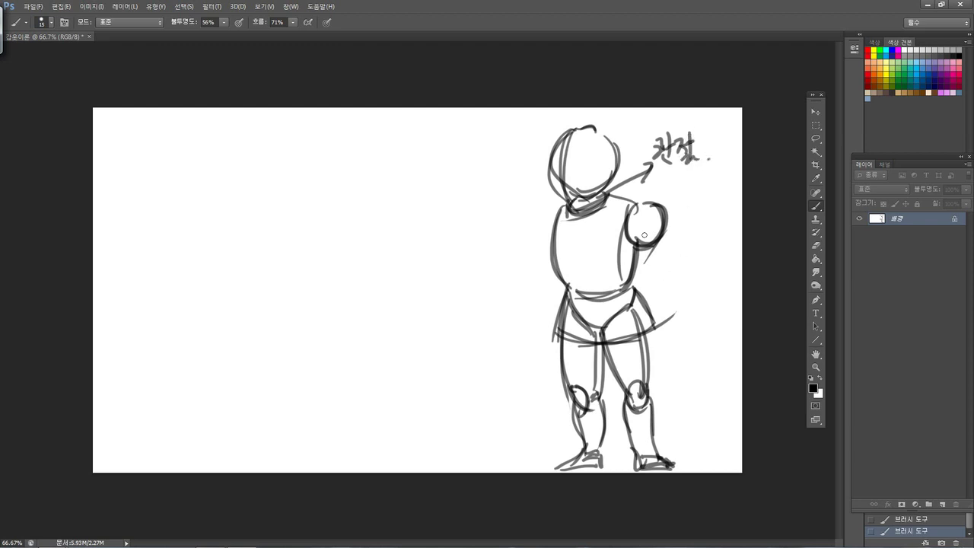
Step: Sketch the arm beneath the round shoulder with its elbow joint, and draw arrows from the shoulder and elbow to the "관절" label
{"action": "mouse_move", "coordinate": [660, 231]}
{"action": "left_mouse_down"}
{"action": "mouse_move", "coordinate": [639, 244]}
{"action": "mouse_move", "coordinate": [660, 228]}
{"action": "mouse_move", "coordinate": [656, 270]}
{"action": "left_mouse_up"}
{"action": "mouse_move", "coordinate": [668, 229]}
{"action": "left_mouse_down"}
{"action": "mouse_move", "coordinate": [675, 258]}
{"action": "mouse_move", "coordinate": [662, 286]}
{"action": "mouse_move", "coordinate": [659, 263]}
{"action": "mouse_move", "coordinate": [677, 261]}
{"action": "mouse_move", "coordinate": [667, 283]}
{"action": "mouse_move", "coordinate": [687, 274]}
{"action": "mouse_move", "coordinate": [687, 326]}
{"action": "left_mouse_up"}
{"action": "mouse_move", "coordinate": [666, 286]}
{"action": "left_mouse_down"}
{"action": "mouse_move", "coordinate": [658, 288]}
{"action": "mouse_move", "coordinate": [668, 333]}
{"action": "mouse_move", "coordinate": [688, 336]}
{"action": "left_mouse_up"}
{"action": "mouse_move", "coordinate": [669, 257]}
{"action": "left_mouse_down"}
{"action": "mouse_move", "coordinate": [656, 285]}
{"action": "mouse_move", "coordinate": [677, 255]}
{"action": "left_mouse_up"}
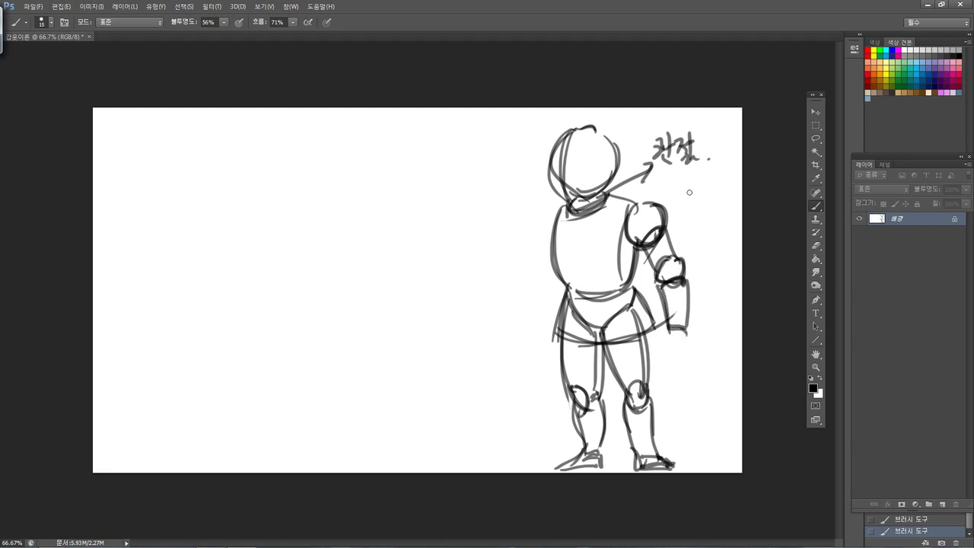
{"action": "mouse_move", "coordinate": [695, 173]}
{"action": "left_mouse_down"}
{"action": "mouse_move", "coordinate": [684, 255]}
{"action": "mouse_move", "coordinate": [694, 173]}
{"action": "mouse_move", "coordinate": [705, 202]}
{"action": "mouse_move", "coordinate": [713, 192]}
{"action": "left_mouse_up"}
{"action": "mouse_move", "coordinate": [664, 171]}
{"action": "left_mouse_down"}
{"action": "mouse_move", "coordinate": [636, 221]}
{"action": "mouse_move", "coordinate": [667, 195]}
{"action": "left_mouse_up"}
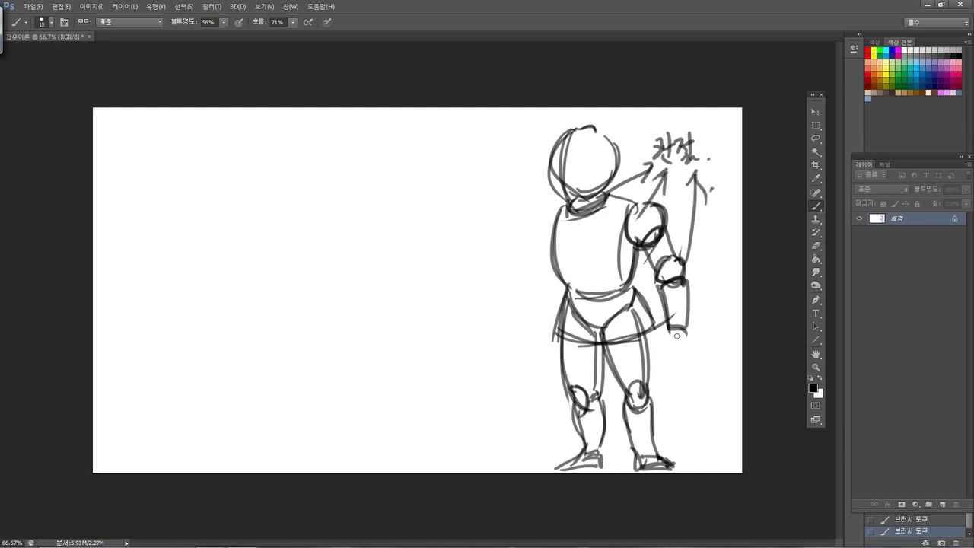
Step: Add the wrist and hand to the arm, and sketch the figure's opposite arm with shoulder, elbow, wrist and hand
{"action": "mouse_move", "coordinate": [668, 332]}
{"action": "left_mouse_down"}
{"action": "mouse_move", "coordinate": [686, 332]}
{"action": "mouse_move", "coordinate": [669, 349]}
{"action": "mouse_move", "coordinate": [682, 350]}
{"action": "left_mouse_up"}
{"action": "mouse_move", "coordinate": [670, 350]}
{"action": "left_mouse_down"}
{"action": "mouse_move", "coordinate": [689, 352]}
{"action": "mouse_move", "coordinate": [656, 352]}
{"action": "mouse_move", "coordinate": [678, 348]}
{"action": "mouse_move", "coordinate": [666, 367]}
{"action": "mouse_move", "coordinate": [680, 353]}
{"action": "mouse_move", "coordinate": [677, 385]}
{"action": "mouse_move", "coordinate": [687, 364]}
{"action": "left_mouse_up"}
{"action": "left_click_drag", "start_coordinate": [563, 204], "coordinate": [547, 240]}
{"action": "mouse_move", "coordinate": [558, 202]}
{"action": "left_mouse_down"}
{"action": "mouse_move", "coordinate": [534, 274]}
{"action": "mouse_move", "coordinate": [550, 273]}
{"action": "mouse_move", "coordinate": [544, 292]}
{"action": "mouse_move", "coordinate": [557, 284]}
{"action": "mouse_move", "coordinate": [538, 293]}
{"action": "mouse_move", "coordinate": [522, 333]}
{"action": "left_mouse_up"}
{"action": "mouse_move", "coordinate": [544, 292]}
{"action": "left_mouse_down"}
{"action": "mouse_move", "coordinate": [538, 335]}
{"action": "mouse_move", "coordinate": [523, 329]}
{"action": "mouse_move", "coordinate": [541, 340]}
{"action": "mouse_move", "coordinate": [535, 349]}
{"action": "mouse_move", "coordinate": [531, 341]}
{"action": "mouse_move", "coordinate": [541, 362]}
{"action": "mouse_move", "coordinate": [530, 344]}
{"action": "mouse_move", "coordinate": [522, 373]}
{"action": "mouse_move", "coordinate": [505, 361]}
{"action": "mouse_move", "coordinate": [528, 332]}
{"action": "mouse_move", "coordinate": [520, 327]}
{"action": "left_mouse_up"}
{"action": "left_click_drag", "start_coordinate": [638, 205], "coordinate": [622, 253]}
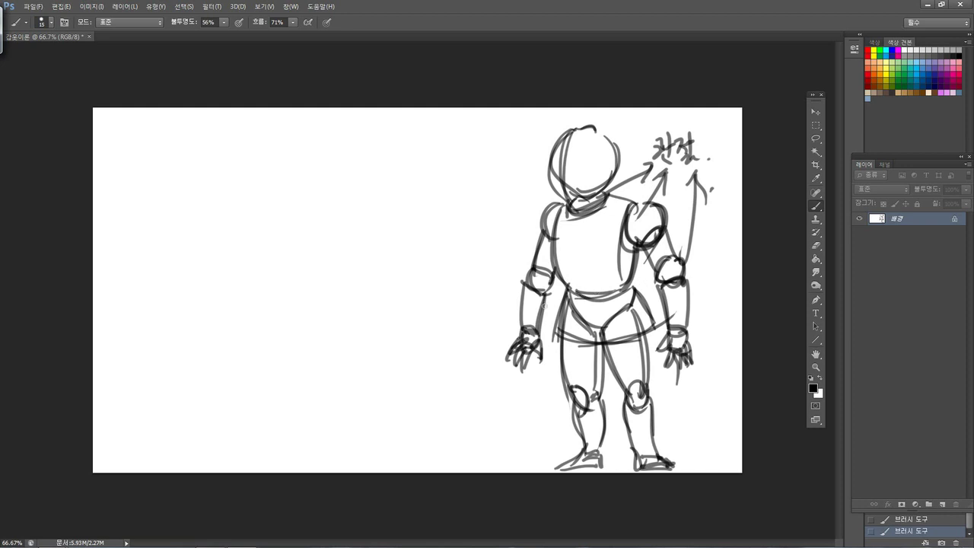
Step: Darken the hip and waist joint lines and add more arrows from the body joints to the "관절" label
{"action": "mouse_move", "coordinate": [622, 320]}
{"action": "left_mouse_down"}
{"action": "mouse_move", "coordinate": [603, 332]}
{"action": "mouse_move", "coordinate": [626, 311]}
{"action": "left_mouse_up"}
{"action": "mouse_move", "coordinate": [566, 311]}
{"action": "left_mouse_down"}
{"action": "mouse_move", "coordinate": [597, 335]}
{"action": "mouse_move", "coordinate": [679, 173]}
{"action": "left_mouse_up"}
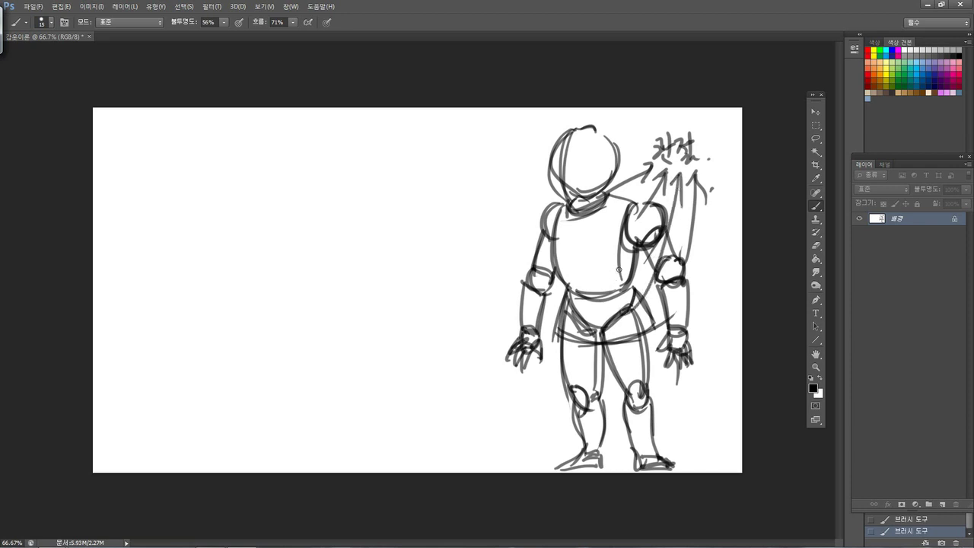
{"action": "mouse_move", "coordinate": [630, 286]}
{"action": "left_mouse_down"}
{"action": "mouse_move", "coordinate": [571, 297]}
{"action": "mouse_move", "coordinate": [631, 289]}
{"action": "left_mouse_up"}
{"action": "mouse_move", "coordinate": [563, 288]}
{"action": "left_mouse_down"}
{"action": "mouse_move", "coordinate": [622, 294]}
{"action": "mouse_move", "coordinate": [607, 296]}
{"action": "left_mouse_up"}
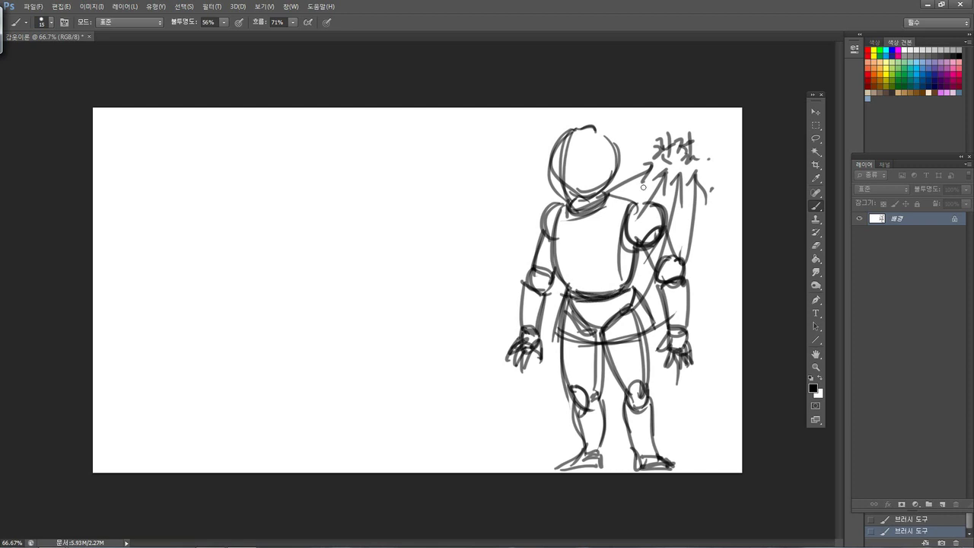
{"action": "left_click_drag", "start_coordinate": [654, 172], "coordinate": [622, 274]}
{"action": "mouse_move", "coordinate": [639, 189]}
{"action": "left_mouse_down"}
{"action": "mouse_move", "coordinate": [648, 175]}
{"action": "mouse_move", "coordinate": [656, 196]}
{"action": "left_mouse_up"}
{"action": "mouse_move", "coordinate": [626, 397]}
{"action": "left_mouse_down"}
{"action": "mouse_move", "coordinate": [645, 384]}
{"action": "mouse_move", "coordinate": [629, 403]}
{"action": "left_mouse_up"}
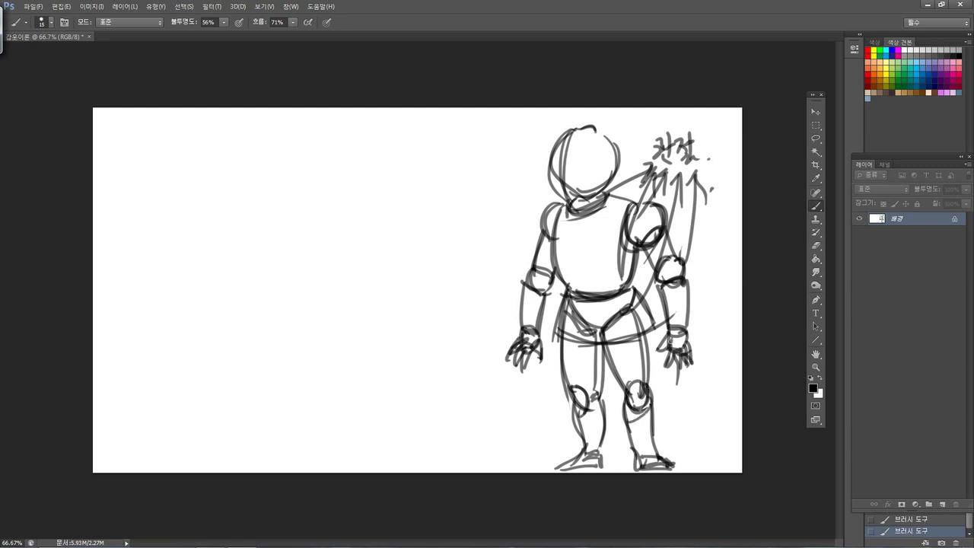
Step: Draw curved arrows from the wrist, fingers, knee and ankle up toward the "관절" label
{"action": "left_click_drag", "start_coordinate": [673, 336], "coordinate": [687, 327]}
{"action": "left_click_drag", "start_coordinate": [708, 175], "coordinate": [687, 327]}
{"action": "left_click_drag", "start_coordinate": [705, 177], "coordinate": [719, 188]}
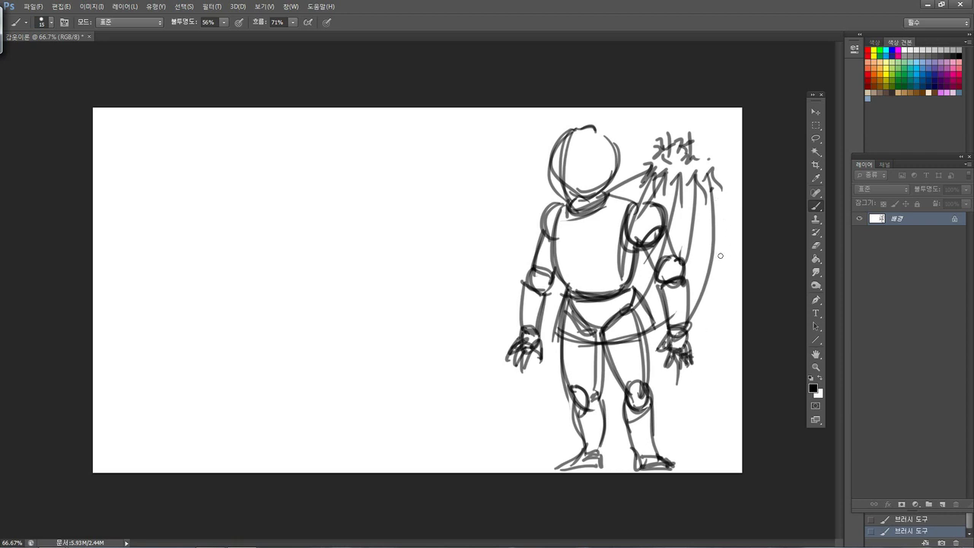
{"action": "mouse_move", "coordinate": [722, 200]}
{"action": "left_mouse_down"}
{"action": "mouse_move", "coordinate": [692, 347]}
{"action": "mouse_move", "coordinate": [714, 210]}
{"action": "mouse_move", "coordinate": [723, 219]}
{"action": "left_mouse_up"}
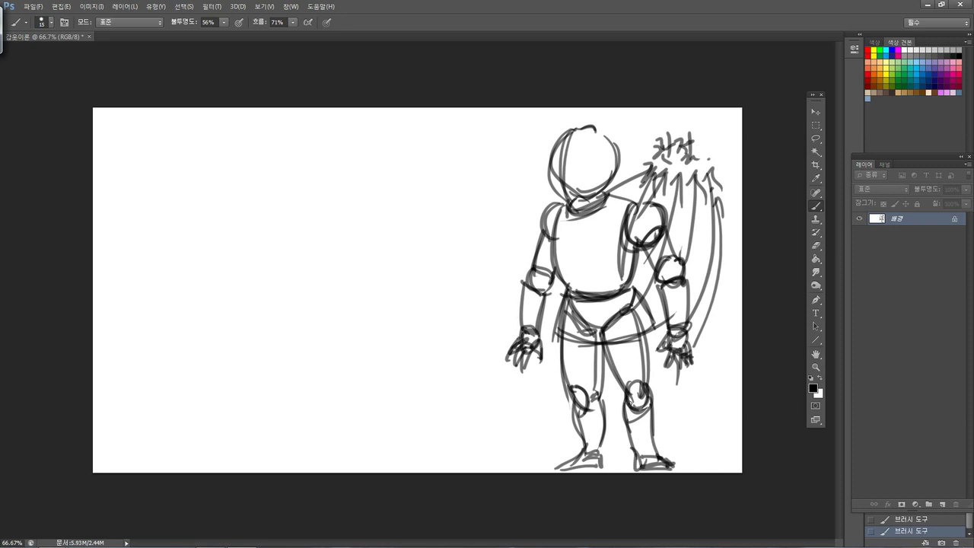
{"action": "mouse_move", "coordinate": [646, 399]}
{"action": "left_mouse_down"}
{"action": "mouse_move", "coordinate": [720, 201]}
{"action": "mouse_move", "coordinate": [726, 216]}
{"action": "left_mouse_up"}
{"action": "left_click_drag", "start_coordinate": [637, 457], "coordinate": [654, 453]}
{"action": "mouse_move", "coordinate": [728, 226]}
{"action": "left_mouse_down"}
{"action": "mouse_move", "coordinate": [707, 374]}
{"action": "mouse_move", "coordinate": [647, 453]}
{"action": "left_mouse_up"}
{"action": "left_click_drag", "start_coordinate": [729, 224], "coordinate": [736, 228]}
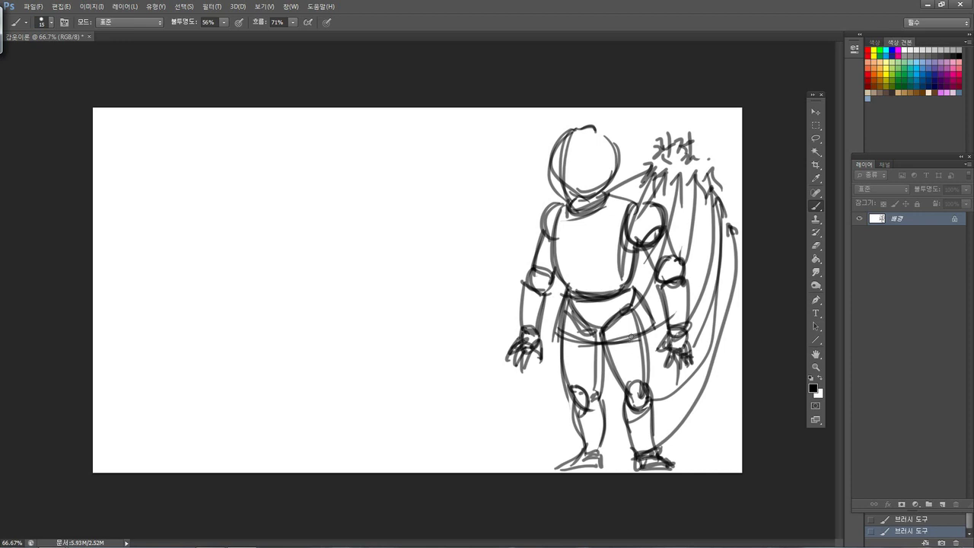
Step: Reinforce the knee and the top of the head, and label the head "머리보호" with a connecting arrow
{"action": "left_click_drag", "start_coordinate": [587, 396], "coordinate": [597, 395]}
{"action": "mouse_move", "coordinate": [601, 131]}
{"action": "left_mouse_down"}
{"action": "mouse_move", "coordinate": [573, 133]}
{"action": "mouse_move", "coordinate": [614, 147]}
{"action": "mouse_move", "coordinate": [576, 133]}
{"action": "left_mouse_up"}
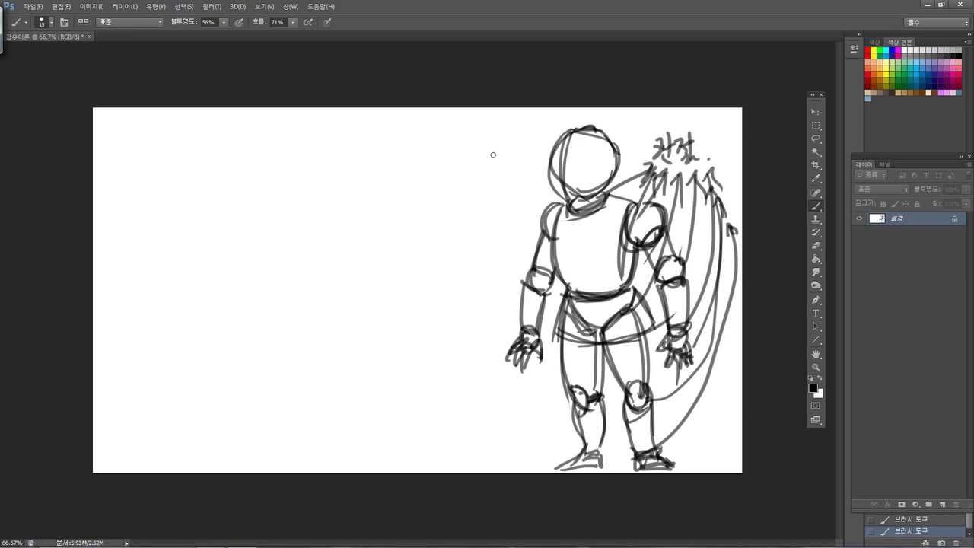
{"action": "mouse_move", "coordinate": [502, 146]}
{"action": "left_mouse_down"}
{"action": "mouse_move", "coordinate": [566, 143]}
{"action": "mouse_move", "coordinate": [560, 153]}
{"action": "left_mouse_up"}
{"action": "mouse_move", "coordinate": [469, 121]}
{"action": "left_mouse_down"}
{"action": "mouse_move", "coordinate": [481, 139]}
{"action": "mouse_move", "coordinate": [506, 117]}
{"action": "mouse_move", "coordinate": [520, 117]}
{"action": "mouse_move", "coordinate": [505, 140]}
{"action": "mouse_move", "coordinate": [533, 126]}
{"action": "mouse_move", "coordinate": [528, 116]}
{"action": "mouse_move", "coordinate": [535, 144]}
{"action": "left_mouse_up"}
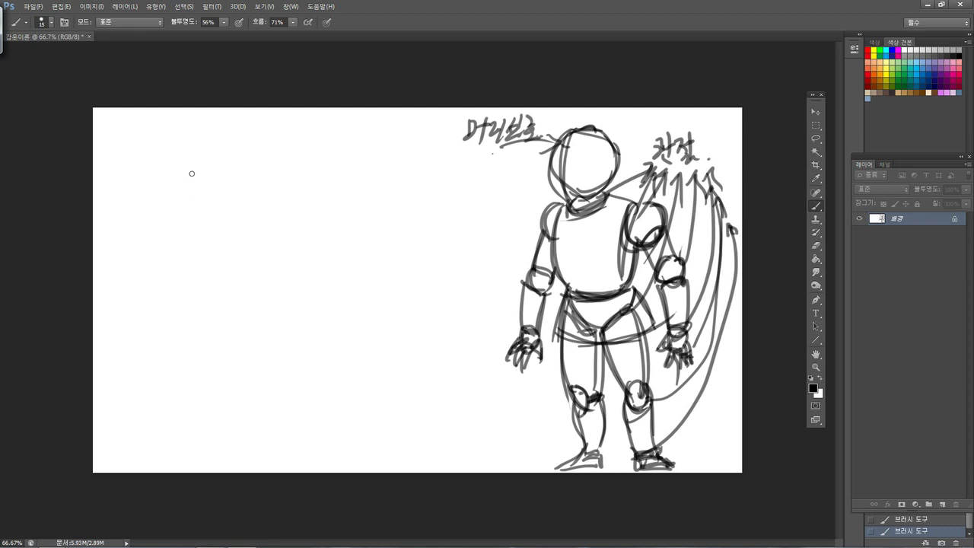
Step: Sketch a large rounded helmet outline in the empty left half of the canvas
{"action": "left_click_drag", "start_coordinate": [204, 177], "coordinate": [198, 280]}
{"action": "left_click_drag", "start_coordinate": [231, 177], "coordinate": [267, 286]}
{"action": "mouse_move", "coordinate": [266, 192]}
{"action": "left_mouse_down"}
{"action": "mouse_move", "coordinate": [219, 282]}
{"action": "mouse_move", "coordinate": [246, 273]}
{"action": "left_mouse_up"}
{"action": "left_click_drag", "start_coordinate": [268, 194], "coordinate": [227, 279]}
{"action": "mouse_move", "coordinate": [270, 237]}
{"action": "left_mouse_down"}
{"action": "mouse_move", "coordinate": [205, 286]}
{"action": "mouse_move", "coordinate": [257, 248]}
{"action": "mouse_move", "coordinate": [233, 285]}
{"action": "left_mouse_up"}
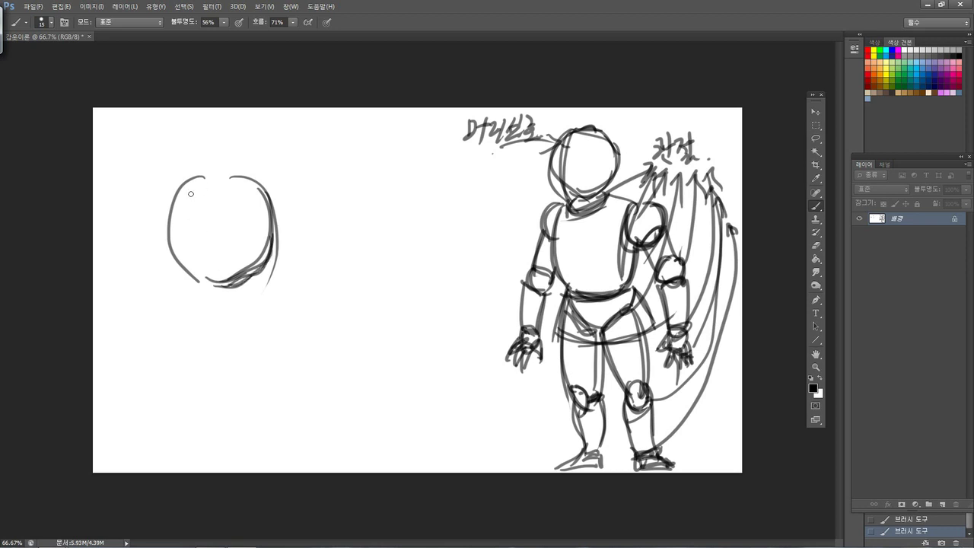
Step: Draw the helmet's face opening with a pointed brow, and hatch the side panel beside it
{"action": "mouse_move", "coordinate": [174, 221]}
{"action": "left_mouse_down"}
{"action": "mouse_move", "coordinate": [217, 199]}
{"action": "mouse_move", "coordinate": [183, 206]}
{"action": "mouse_move", "coordinate": [201, 227]}
{"action": "mouse_move", "coordinate": [243, 203]}
{"action": "mouse_move", "coordinate": [209, 225]}
{"action": "mouse_move", "coordinate": [269, 208]}
{"action": "mouse_move", "coordinate": [251, 224]}
{"action": "mouse_move", "coordinate": [274, 204]}
{"action": "left_mouse_up"}
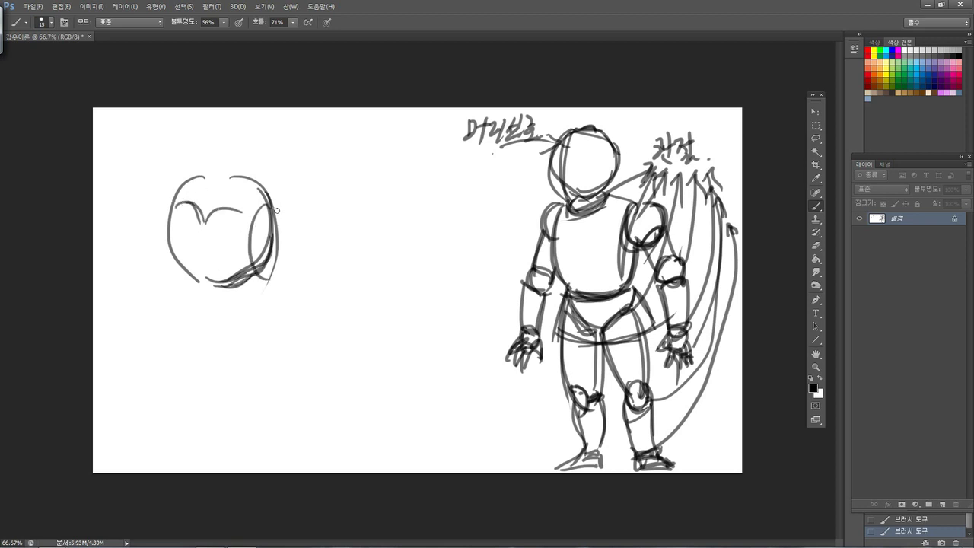
{"action": "mouse_move", "coordinate": [261, 273]}
{"action": "left_mouse_down"}
{"action": "mouse_move", "coordinate": [258, 224]}
{"action": "mouse_move", "coordinate": [272, 209]}
{"action": "mouse_move", "coordinate": [251, 244]}
{"action": "left_mouse_up"}
{"action": "left_click_drag", "start_coordinate": [275, 212], "coordinate": [253, 270]}
{"action": "mouse_move", "coordinate": [203, 226]}
{"action": "left_mouse_down"}
{"action": "mouse_move", "coordinate": [239, 210]}
{"action": "mouse_move", "coordinate": [232, 274]}
{"action": "left_mouse_up"}
{"action": "mouse_move", "coordinate": [237, 213]}
{"action": "left_mouse_down"}
{"action": "mouse_move", "coordinate": [228, 272]}
{"action": "mouse_move", "coordinate": [253, 255]}
{"action": "mouse_move", "coordinate": [237, 280]}
{"action": "mouse_move", "coordinate": [251, 256]}
{"action": "left_mouse_up"}
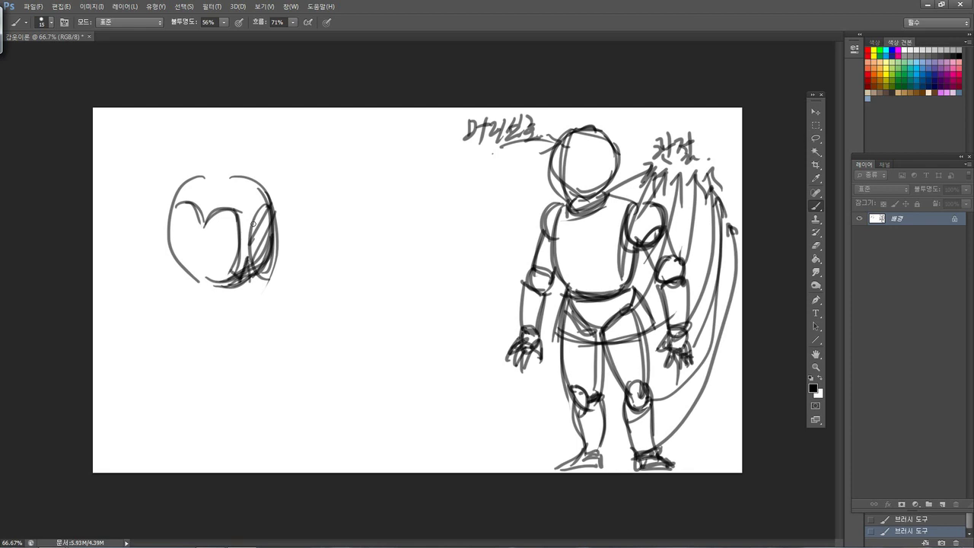
Step: Define the helmet's far side and lower edge, darken the brow, and close the crown with a centre line
{"action": "left_click_drag", "start_coordinate": [175, 223], "coordinate": [180, 197]}
{"action": "mouse_move", "coordinate": [176, 227]}
{"action": "left_mouse_down"}
{"action": "mouse_move", "coordinate": [174, 196]}
{"action": "mouse_move", "coordinate": [168, 287]}
{"action": "left_mouse_up"}
{"action": "mouse_move", "coordinate": [172, 220]}
{"action": "left_mouse_down"}
{"action": "mouse_move", "coordinate": [177, 280]}
{"action": "mouse_move", "coordinate": [184, 271]}
{"action": "mouse_move", "coordinate": [198, 285]}
{"action": "mouse_move", "coordinate": [236, 279]}
{"action": "mouse_move", "coordinate": [200, 288]}
{"action": "mouse_move", "coordinate": [266, 279]}
{"action": "mouse_move", "coordinate": [247, 282]}
{"action": "mouse_move", "coordinate": [247, 259]}
{"action": "mouse_move", "coordinate": [257, 285]}
{"action": "mouse_move", "coordinate": [251, 286]}
{"action": "left_mouse_up"}
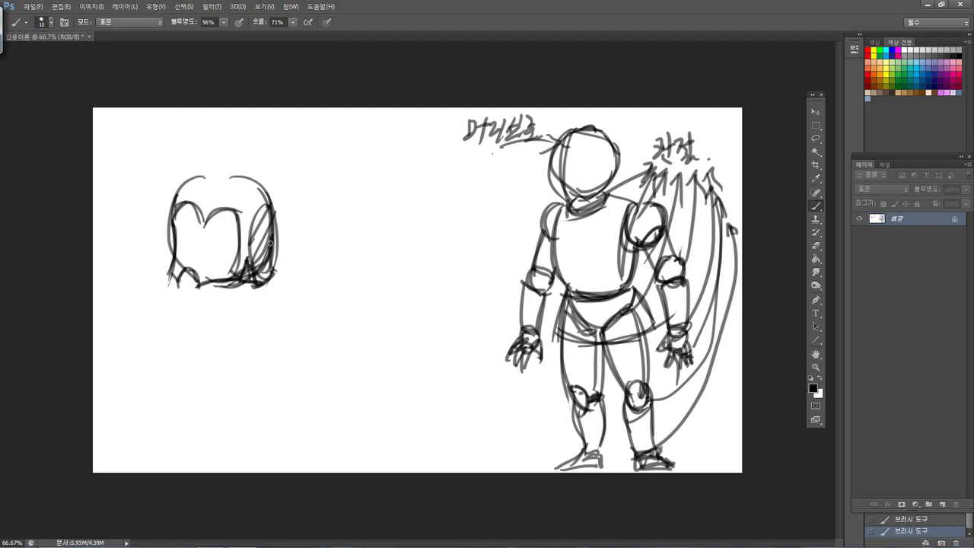
{"action": "mouse_move", "coordinate": [201, 218]}
{"action": "left_mouse_down"}
{"action": "mouse_move", "coordinate": [181, 208]}
{"action": "mouse_move", "coordinate": [239, 212]}
{"action": "mouse_move", "coordinate": [204, 223]}
{"action": "left_mouse_up"}
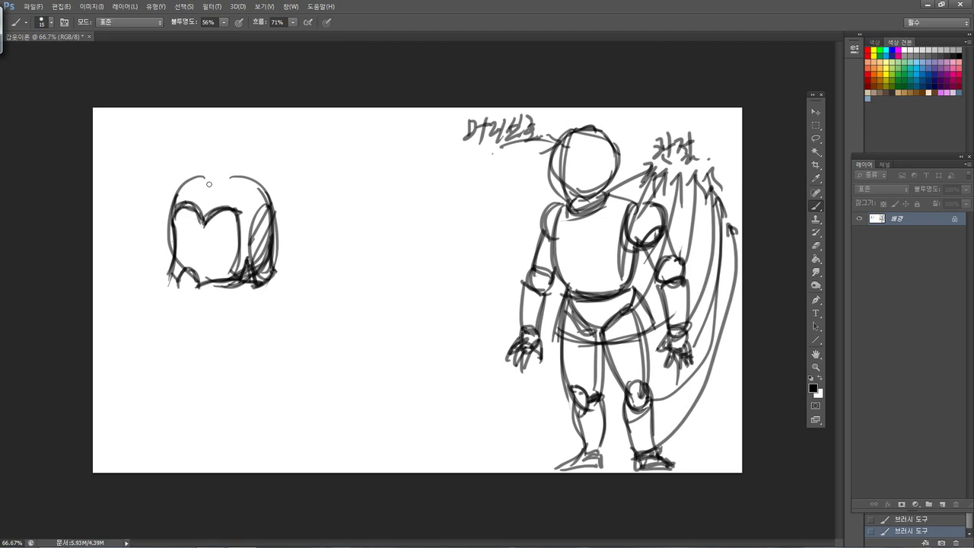
{"action": "mouse_move", "coordinate": [182, 190]}
{"action": "left_mouse_down"}
{"action": "mouse_move", "coordinate": [238, 173]}
{"action": "mouse_move", "coordinate": [205, 172]}
{"action": "mouse_move", "coordinate": [213, 177]}
{"action": "mouse_move", "coordinate": [198, 176]}
{"action": "mouse_move", "coordinate": [257, 177]}
{"action": "mouse_move", "coordinate": [212, 174]}
{"action": "mouse_move", "coordinate": [206, 204]}
{"action": "left_mouse_up"}
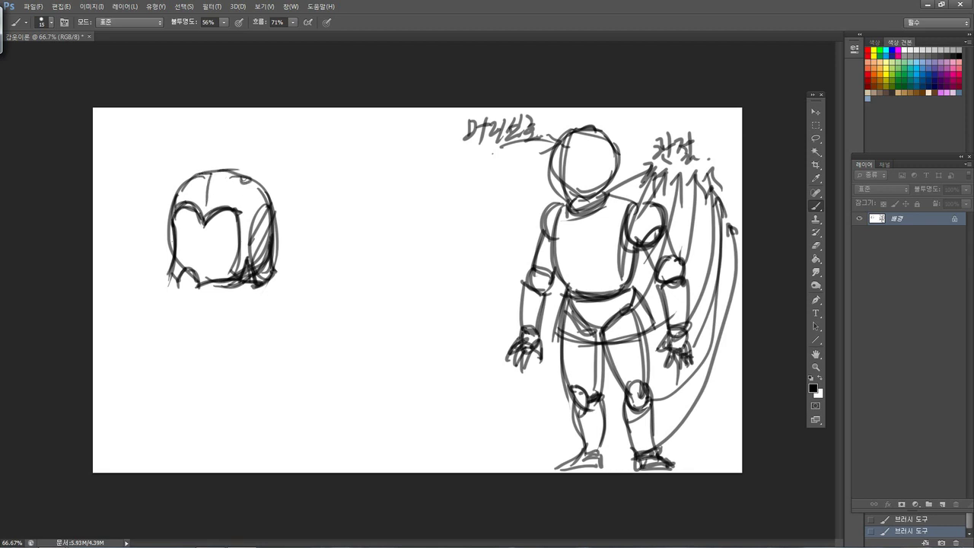
Step: Draw a tall pointed crest curving back from the helmet's crown, and darken the lower part of its side panel
{"action": "left_click_drag", "start_coordinate": [199, 134], "coordinate": [206, 199]}
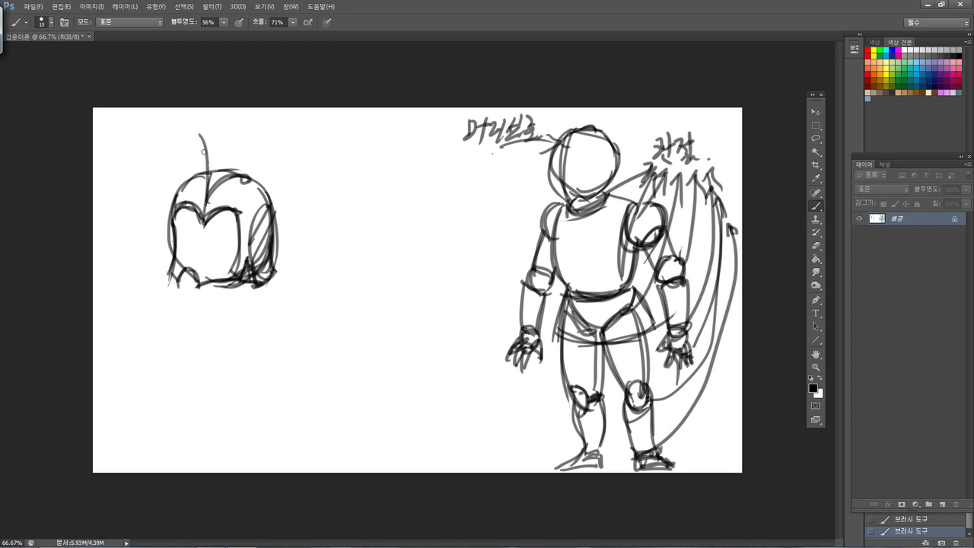
{"action": "left_click_drag", "start_coordinate": [199, 129], "coordinate": [207, 201]}
{"action": "left_click_drag", "start_coordinate": [197, 131], "coordinate": [254, 177]}
{"action": "left_click_drag", "start_coordinate": [209, 131], "coordinate": [265, 210]}
{"action": "left_click_drag", "start_coordinate": [237, 145], "coordinate": [254, 171]}
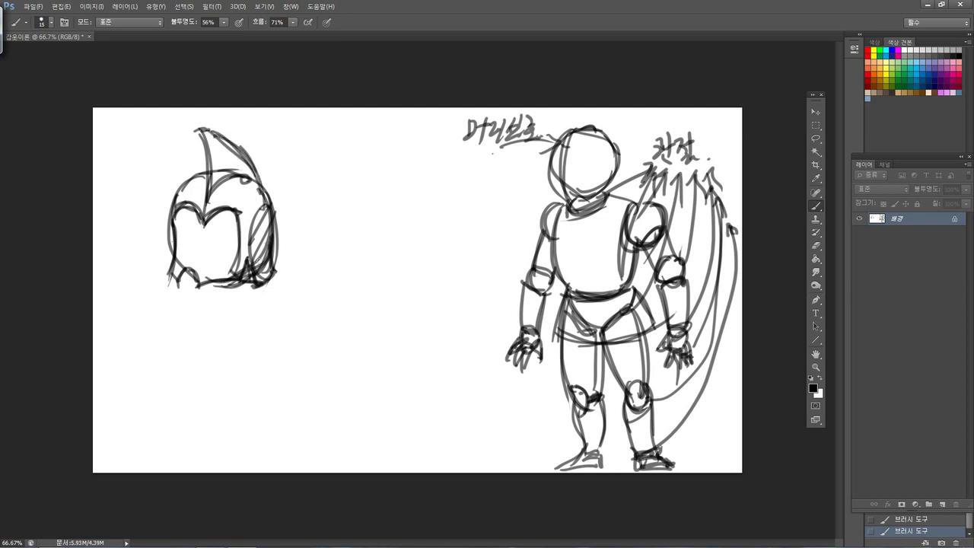
{"action": "mouse_move", "coordinate": [252, 245]}
{"action": "left_mouse_down"}
{"action": "mouse_move", "coordinate": [244, 277]}
{"action": "mouse_move", "coordinate": [256, 237]}
{"action": "left_mouse_up"}
{"action": "mouse_move", "coordinate": [254, 272]}
{"action": "left_mouse_down"}
{"action": "mouse_move", "coordinate": [253, 239]}
{"action": "mouse_move", "coordinate": [256, 247]}
{"action": "left_mouse_up"}
Step: Block in dark shading across the middle and far half of the helmet's face opening with a larger brush
{"action": "key", "text": "bracketright"}
{"action": "key", "text": "bracketright"}
{"action": "key", "text": "bracketright"}
{"action": "key", "text": "bracketright"}
{"action": "key", "text": "bracketright"}
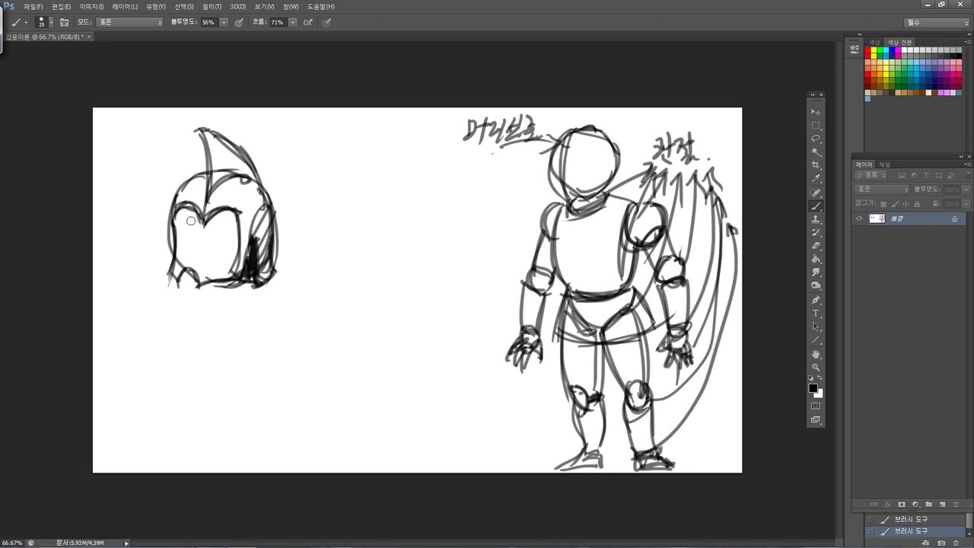
{"action": "mouse_move", "coordinate": [185, 211]}
{"action": "left_mouse_down"}
{"action": "mouse_move", "coordinate": [202, 245]}
{"action": "mouse_move", "coordinate": [228, 217]}
{"action": "left_mouse_up"}
{"action": "key", "text": "bracketright"}
{"action": "key", "text": "bracketright"}
{"action": "mouse_move", "coordinate": [210, 258]}
{"action": "left_mouse_down"}
{"action": "mouse_move", "coordinate": [234, 223]}
{"action": "mouse_move", "coordinate": [216, 276]}
{"action": "left_mouse_up"}
{"action": "key", "text": "bracketleft"}
{"action": "mouse_move", "coordinate": [238, 231]}
{"action": "left_mouse_down"}
{"action": "mouse_move", "coordinate": [206, 288]}
{"action": "mouse_move", "coordinate": [231, 296]}
{"action": "left_mouse_up"}
Step: Shade the near half of the face opening and deepen the whole interior to almost black
{"action": "key", "text": "bracketright"}
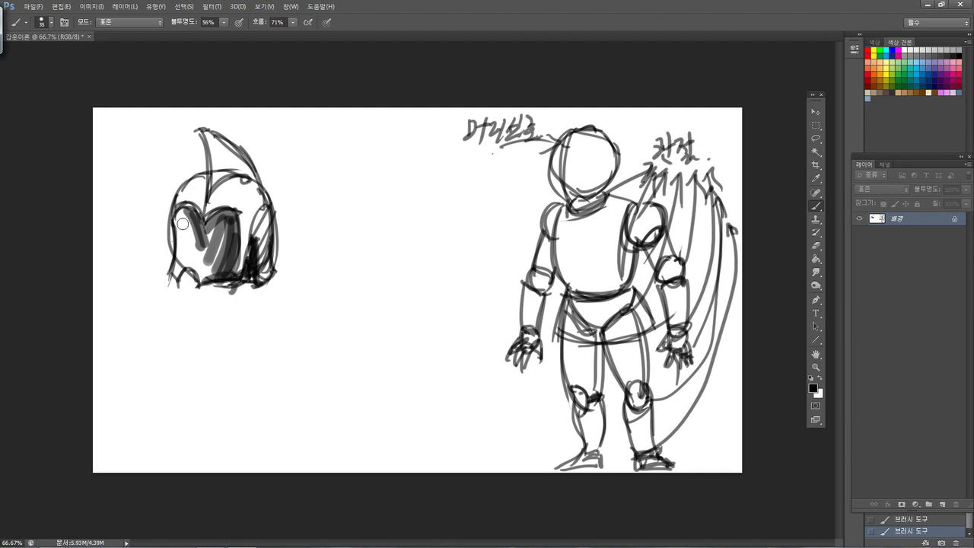
{"action": "left_click_drag", "start_coordinate": [181, 210], "coordinate": [183, 268]}
{"action": "left_click_drag", "start_coordinate": [194, 232], "coordinate": [193, 266]}
{"action": "mouse_move", "coordinate": [205, 230]}
{"action": "left_mouse_down"}
{"action": "mouse_move", "coordinate": [202, 275]}
{"action": "mouse_move", "coordinate": [229, 217]}
{"action": "mouse_move", "coordinate": [216, 252]}
{"action": "left_mouse_up"}
{"action": "key", "text": "bracketleft"}
{"action": "key", "text": "bracketright"}
{"action": "key", "text": "bracketright"}
{"action": "left_click_drag", "start_coordinate": [234, 221], "coordinate": [228, 276]}
{"action": "left_click_drag", "start_coordinate": [204, 235], "coordinate": [203, 259]}
{"action": "left_click_drag", "start_coordinate": [186, 217], "coordinate": [196, 257]}
{"action": "key", "text": "bracketleft"}
{"action": "key", "text": "bracketleft"}
{"action": "key", "text": "bracketleft"}
{"action": "key", "text": "bracketleft"}
{"action": "key", "text": "bracketleft"}
{"action": "key", "text": "bracketleft"}
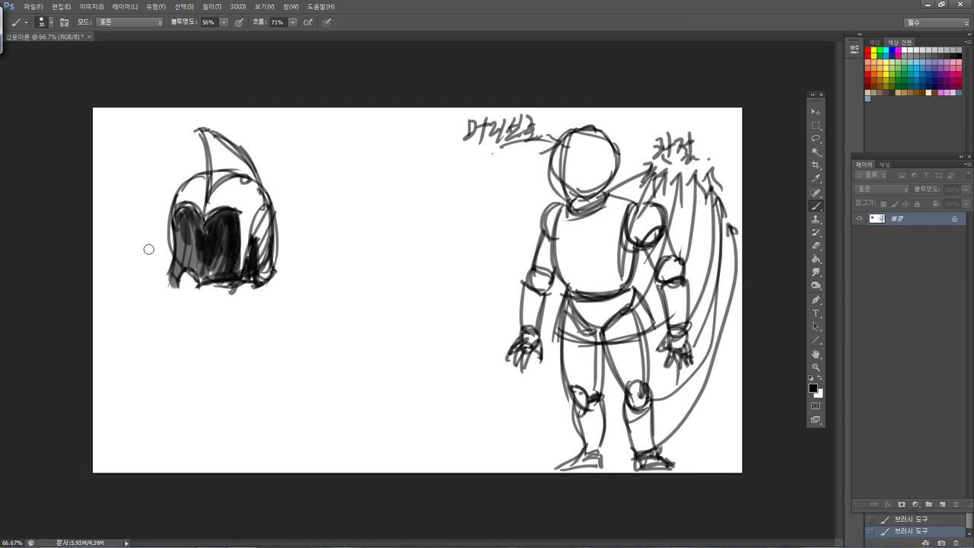
Step: Erase stray strokes around the helmet's outer and lower edges, and paint a white strip between the face opening and side panel
{"action": "key", "text": "e"}
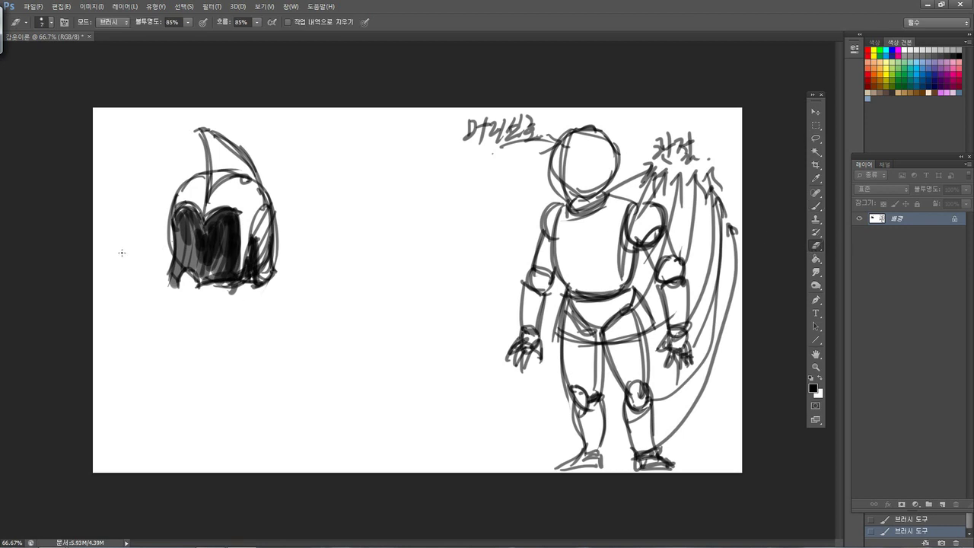
{"action": "mouse_move", "coordinate": [167, 220]}
{"action": "left_mouse_down"}
{"action": "mouse_move", "coordinate": [163, 253]}
{"action": "mouse_move", "coordinate": [178, 284]}
{"action": "mouse_move", "coordinate": [248, 285]}
{"action": "left_mouse_up"}
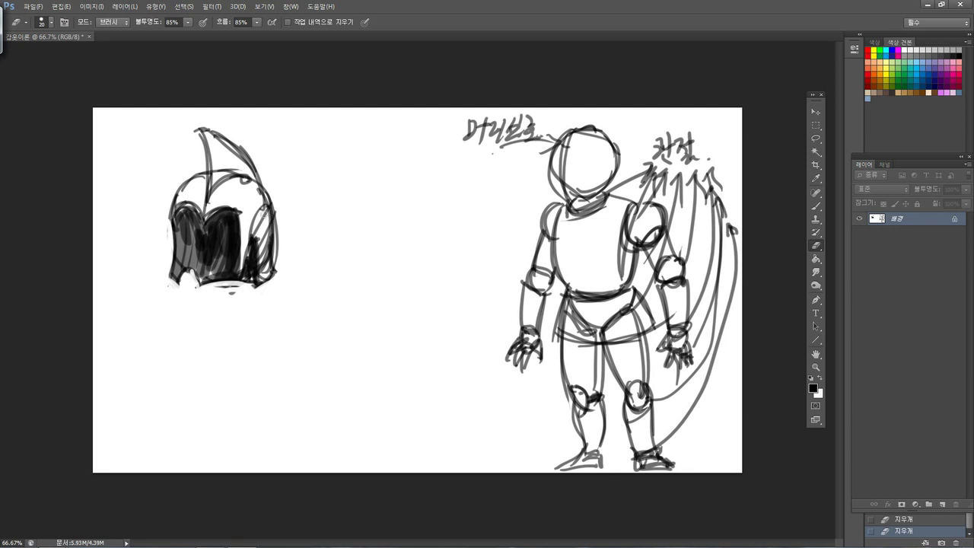
{"action": "left_click", "coordinate": [816, 206]}
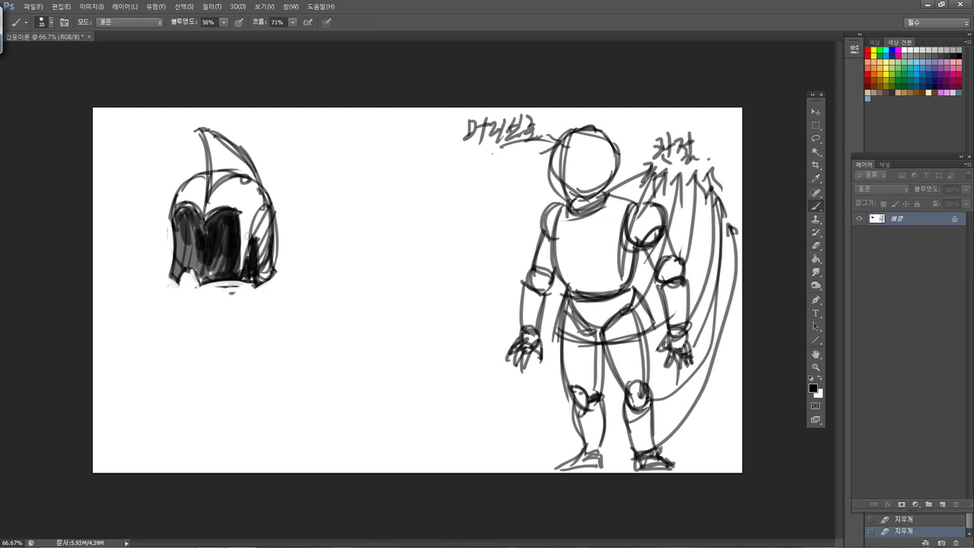
{"action": "left_click_drag", "start_coordinate": [245, 243], "coordinate": [245, 270]}
{"action": "left_click", "coordinate": [245, 232], "text": "alt"}
{"action": "left_click_drag", "start_coordinate": [246, 234], "coordinate": [242, 271]}
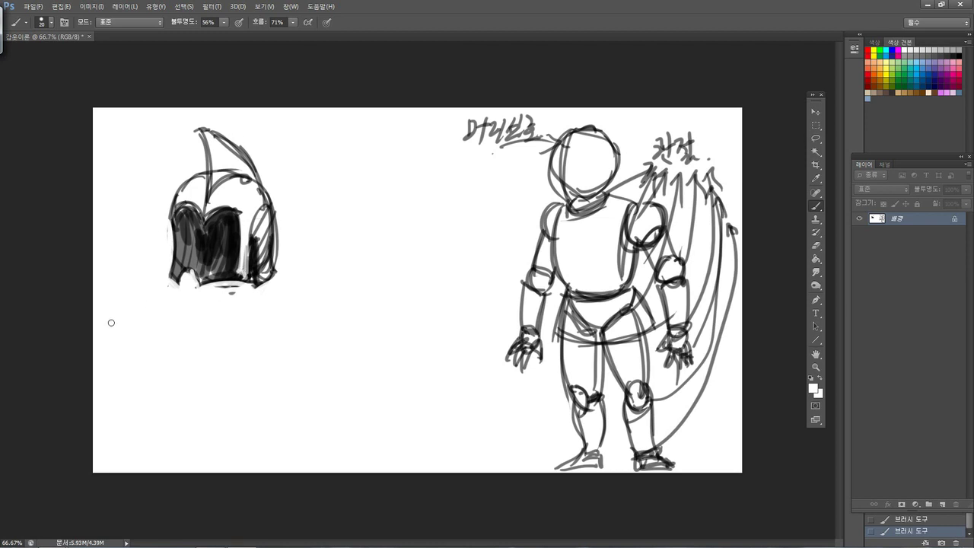
Step: Write the note "시야가 넓다." in black with a smaller brush beside the helmet's crest
{"action": "left_click", "coordinate": [810, 379]}
{"action": "key", "text": "bracketleft"}
{"action": "mouse_move", "coordinate": [264, 120]}
{"action": "left_mouse_down"}
{"action": "mouse_move", "coordinate": [265, 140]}
{"action": "mouse_move", "coordinate": [300, 140]}
{"action": "mouse_move", "coordinate": [337, 126]}
{"action": "mouse_move", "coordinate": [332, 146]}
{"action": "mouse_move", "coordinate": [353, 138]}
{"action": "left_mouse_up"}
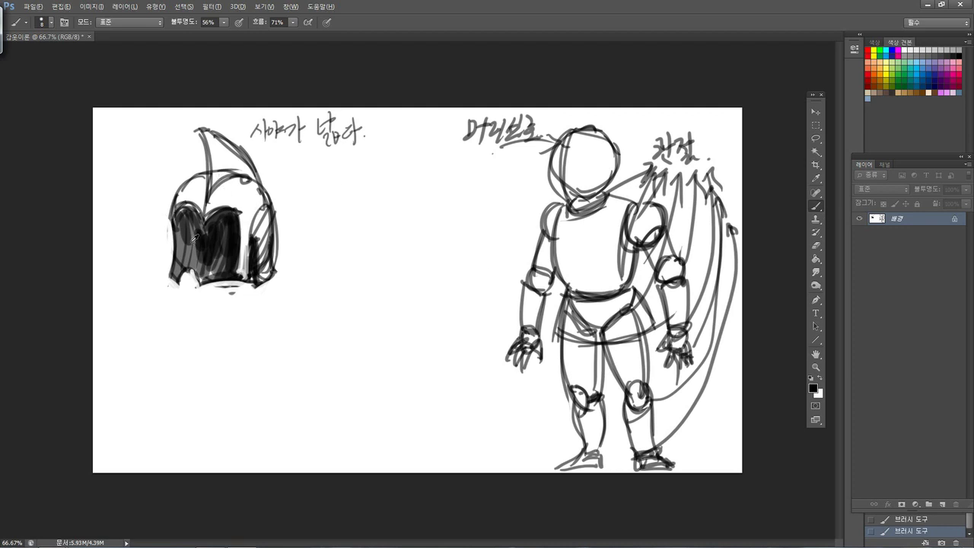
Step: Shade the helmet's crest in mid grey sampled from the face opening, deepening the tone along its base
{"action": "left_click", "coordinate": [192, 217], "text": "alt"}
{"action": "key", "text": "bracketright"}
{"action": "key", "text": "bracketright"}
{"action": "key", "text": "bracketright"}
{"action": "left_click_drag", "start_coordinate": [209, 135], "coordinate": [212, 177]}
{"action": "mouse_move", "coordinate": [213, 138]}
{"action": "left_mouse_down"}
{"action": "mouse_move", "coordinate": [218, 186]}
{"action": "mouse_move", "coordinate": [236, 150]}
{"action": "mouse_move", "coordinate": [253, 173]}
{"action": "left_mouse_up"}
{"action": "key", "text": "bracketleft"}
{"action": "key", "text": "bracketright"}
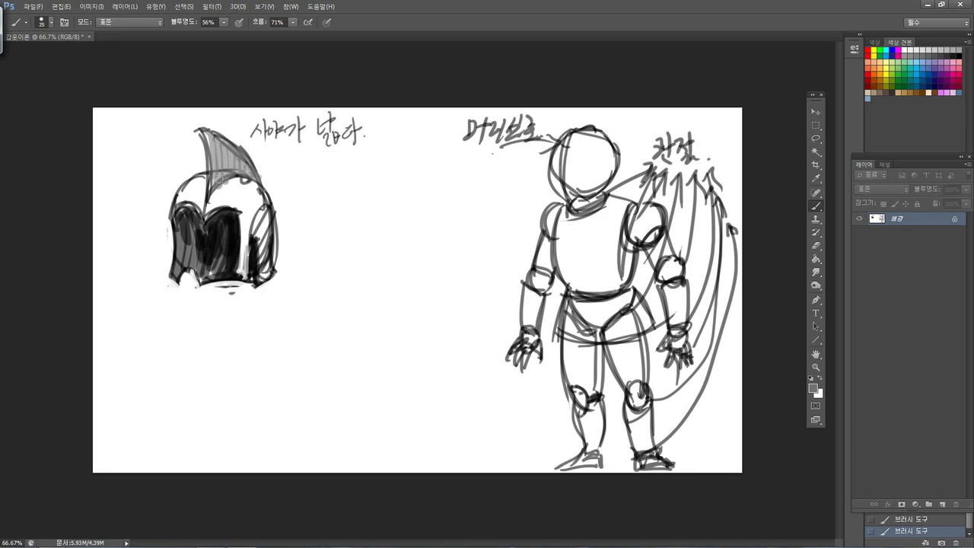
{"action": "mouse_move", "coordinate": [215, 186]}
{"action": "left_mouse_down"}
{"action": "mouse_move", "coordinate": [224, 169]}
{"action": "mouse_move", "coordinate": [219, 182]}
{"action": "mouse_move", "coordinate": [248, 161]}
{"action": "mouse_move", "coordinate": [251, 173]}
{"action": "left_mouse_up"}
{"action": "key", "text": "bracketleft"}
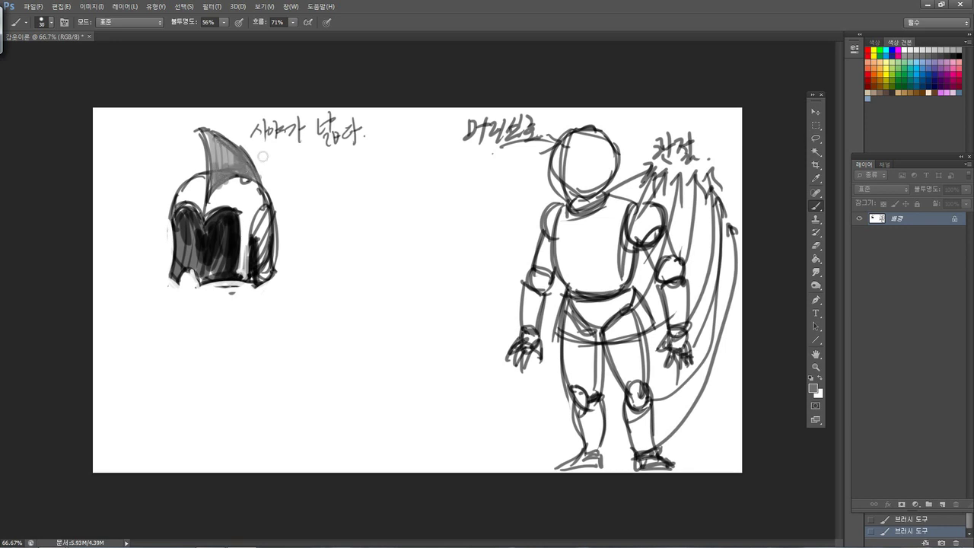
Step: Shade the helmet's side panel and the centre ridge above the brow in grey
{"action": "key", "text": "bracketright"}
{"action": "key", "text": "bracketright"}
{"action": "key", "text": "bracketright"}
{"action": "key", "text": "bracketright"}
{"action": "mouse_move", "coordinate": [257, 198]}
{"action": "left_mouse_down"}
{"action": "mouse_move", "coordinate": [252, 252]}
{"action": "mouse_move", "coordinate": [264, 214]}
{"action": "mouse_move", "coordinate": [262, 275]}
{"action": "mouse_move", "coordinate": [269, 245]}
{"action": "mouse_move", "coordinate": [261, 286]}
{"action": "left_mouse_up"}
{"action": "key", "text": "bracketleft"}
{"action": "key", "text": "bracketleft"}
{"action": "key", "text": "bracketleft"}
{"action": "key", "text": "bracketright"}
{"action": "key", "text": "bracketright"}
{"action": "left_click_drag", "start_coordinate": [246, 229], "coordinate": [251, 185]}
{"action": "key", "text": "bracketleft"}
{"action": "key", "text": "bracketleft"}
{"action": "left_click_drag", "start_coordinate": [209, 216], "coordinate": [202, 191]}
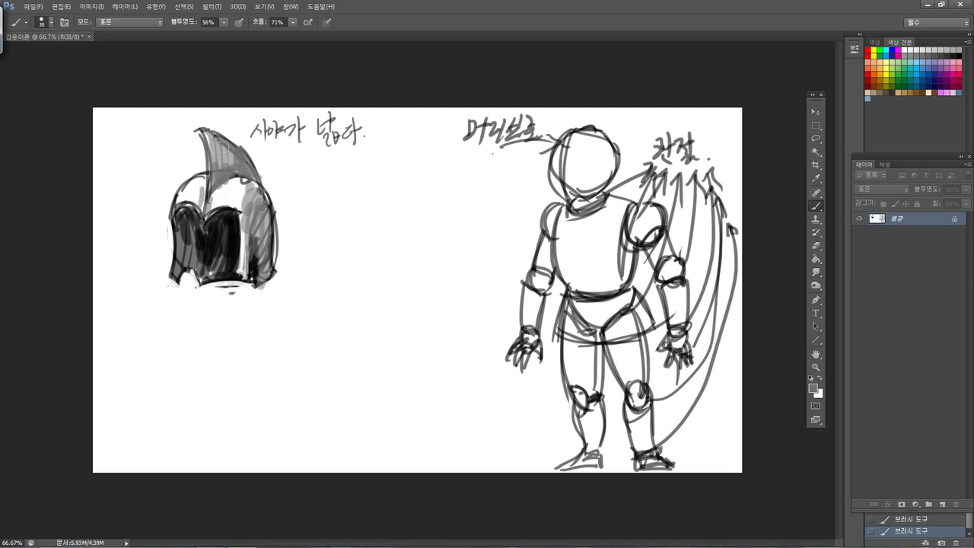
Step: Lasso the finished helmet and place a duplicate between it and the figure
{"action": "left_click", "coordinate": [816, 138]}
{"action": "mouse_move", "coordinate": [194, 121]}
{"action": "left_mouse_down"}
{"action": "mouse_move", "coordinate": [245, 138]}
{"action": "mouse_move", "coordinate": [273, 173]}
{"action": "mouse_move", "coordinate": [293, 230]}
{"action": "mouse_move", "coordinate": [286, 291]}
{"action": "mouse_move", "coordinate": [215, 300]}
{"action": "mouse_move", "coordinate": [160, 283]}
{"action": "mouse_move", "coordinate": [156, 216]}
{"action": "mouse_move", "coordinate": [198, 124]}
{"action": "left_mouse_up"}
{"action": "left_click", "coordinate": [815, 111]}
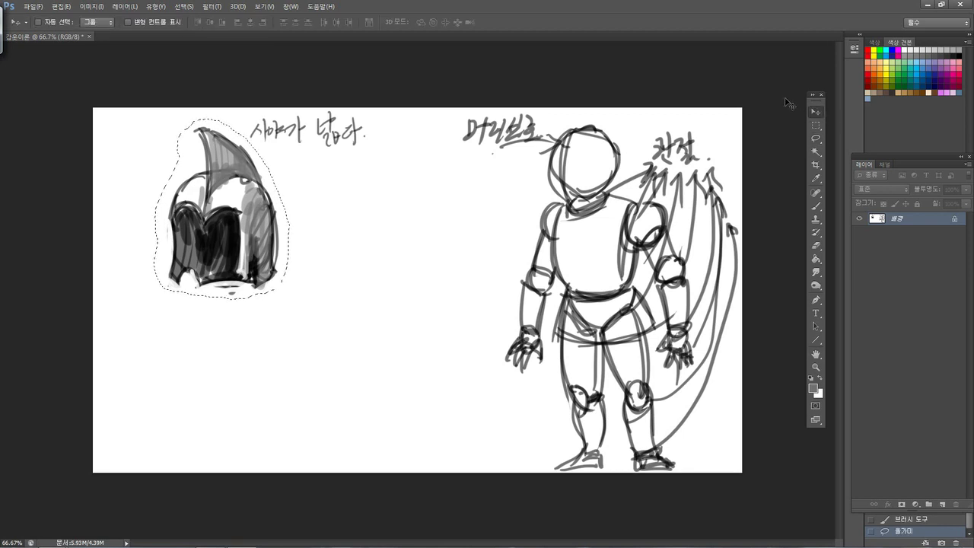
{"action": "left_click_drag", "start_coordinate": [239, 243], "coordinate": [373, 249]}
{"action": "left_click", "coordinate": [816, 125]}
{"action": "left_click", "coordinate": [474, 224]}
Step: Clear the stray selection and paint a white arrow-tipped nose guard with brow edging on the copied helmet
{"action": "key", "text": "b"}
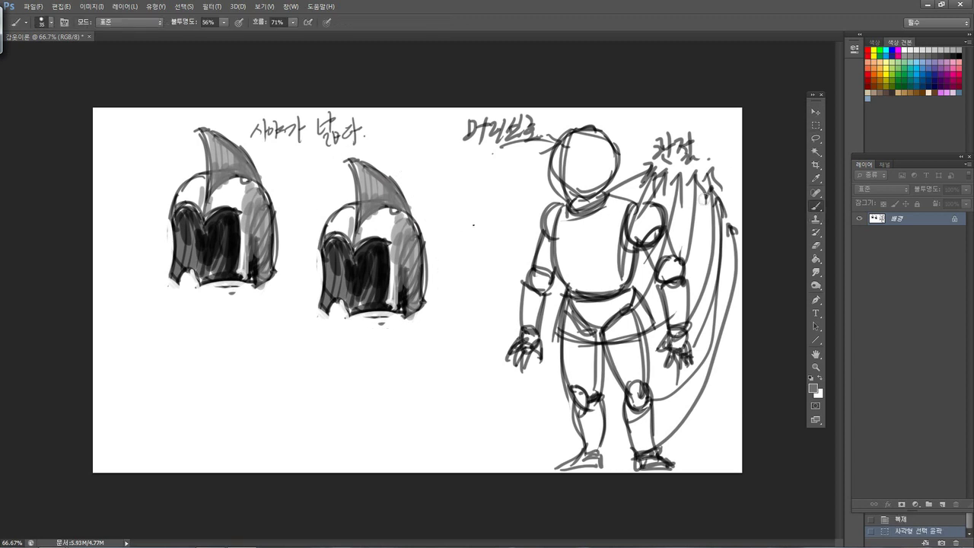
{"action": "key", "text": "bracketleft"}
{"action": "key", "text": "bracketleft"}
{"action": "left_click_drag", "start_coordinate": [350, 274], "coordinate": [355, 245]}
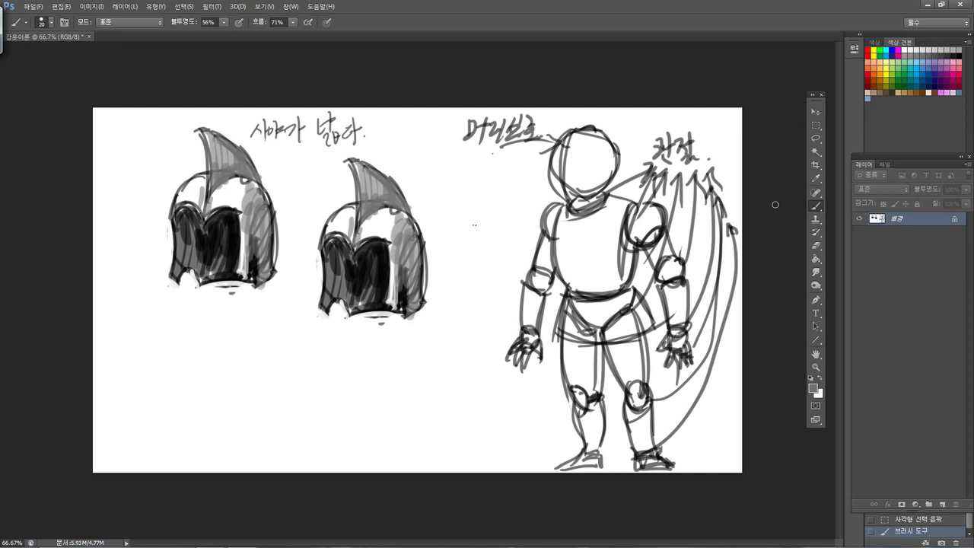
{"action": "left_click", "coordinate": [460, 238], "text": "alt"}
{"action": "mouse_move", "coordinate": [353, 246]}
{"action": "left_mouse_down"}
{"action": "mouse_move", "coordinate": [351, 269]}
{"action": "mouse_move", "coordinate": [356, 246]}
{"action": "left_mouse_up"}
{"action": "left_click", "coordinate": [816, 125]}
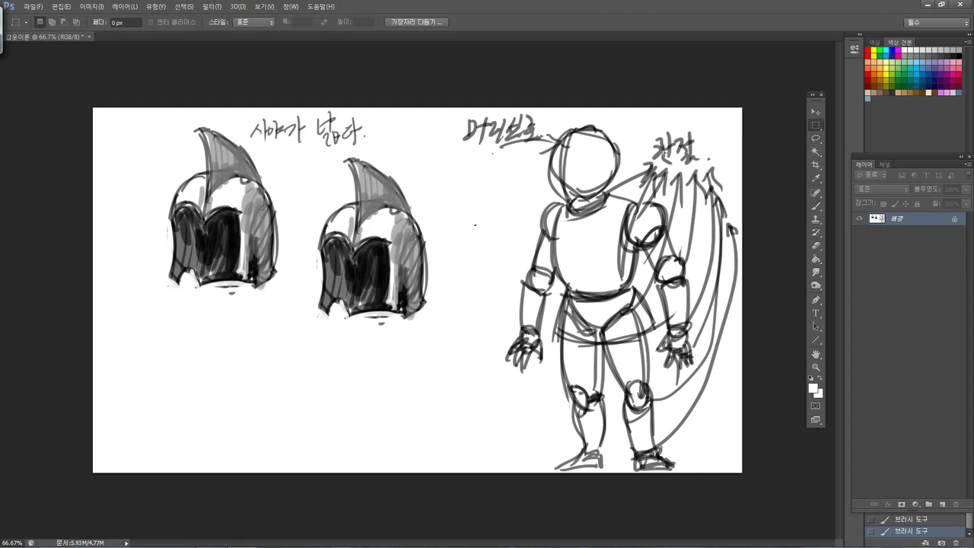
{"action": "left_click", "coordinate": [466, 203]}
{"action": "left_click", "coordinate": [816, 206]}
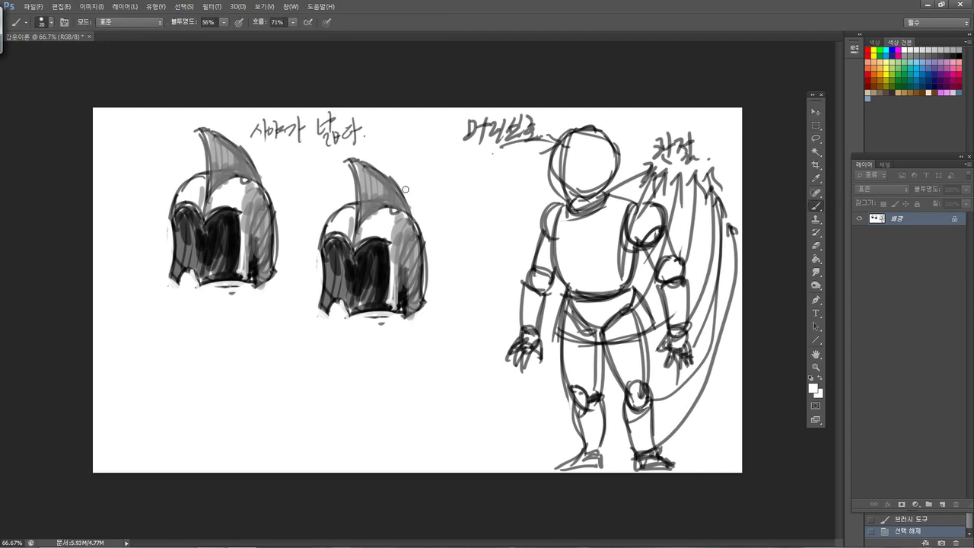
{"action": "left_click_drag", "start_coordinate": [355, 246], "coordinate": [352, 274]}
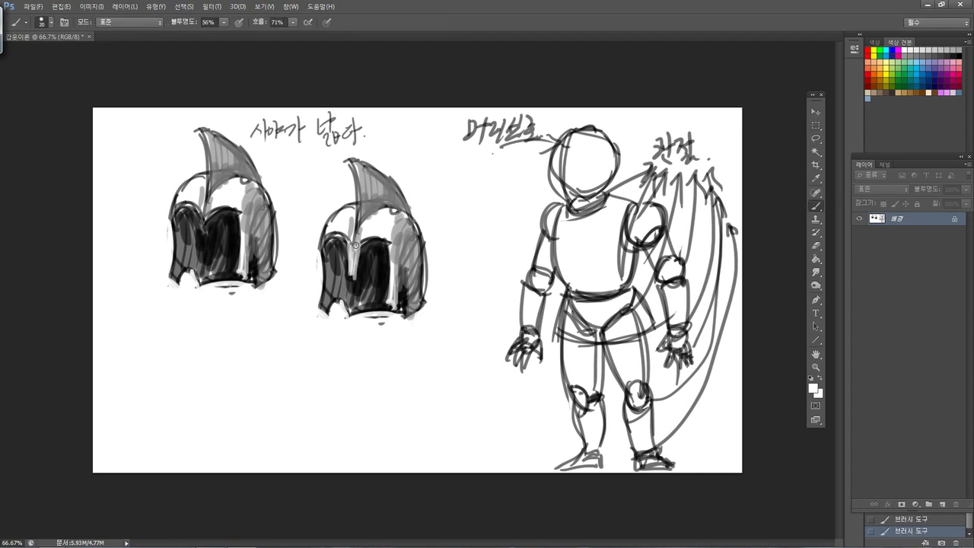
{"action": "key", "text": "ctrl+z"}
{"action": "mouse_move", "coordinate": [347, 272]}
{"action": "left_mouse_down"}
{"action": "mouse_move", "coordinate": [354, 281]}
{"action": "mouse_move", "coordinate": [352, 261]}
{"action": "left_mouse_up"}
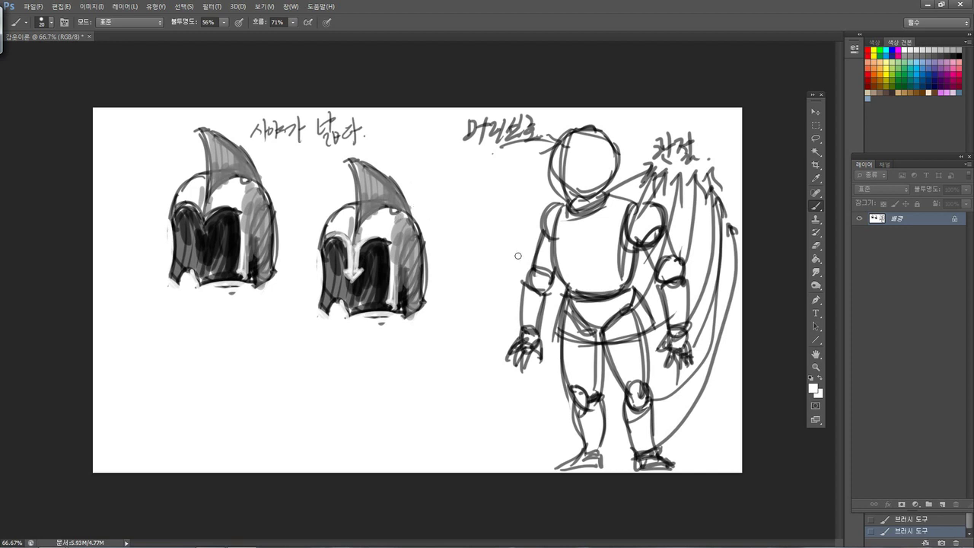
Step: Paint white cheek guards down both sides of the copied helmet's face opening
{"action": "mouse_move", "coordinate": [392, 258]}
{"action": "left_mouse_down"}
{"action": "mouse_move", "coordinate": [379, 276]}
{"action": "mouse_move", "coordinate": [378, 310]}
{"action": "left_mouse_up"}
{"action": "left_click_drag", "start_coordinate": [380, 276], "coordinate": [379, 307]}
{"action": "left_click_drag", "start_coordinate": [377, 272], "coordinate": [375, 313]}
{"action": "mouse_move", "coordinate": [391, 256]}
{"action": "left_mouse_down"}
{"action": "mouse_move", "coordinate": [377, 300]}
{"action": "mouse_move", "coordinate": [381, 311]}
{"action": "mouse_move", "coordinate": [395, 307]}
{"action": "left_mouse_up"}
{"action": "left_click_drag", "start_coordinate": [382, 274], "coordinate": [386, 305]}
{"action": "mouse_move", "coordinate": [392, 266]}
{"action": "left_mouse_down"}
{"action": "mouse_move", "coordinate": [393, 282]}
{"action": "mouse_move", "coordinate": [393, 267]}
{"action": "left_mouse_up"}
{"action": "mouse_move", "coordinate": [324, 257]}
{"action": "left_mouse_down"}
{"action": "mouse_move", "coordinate": [321, 245]}
{"action": "mouse_move", "coordinate": [332, 270]}
{"action": "mouse_move", "coordinate": [329, 320]}
{"action": "mouse_move", "coordinate": [325, 300]}
{"action": "left_mouse_up"}
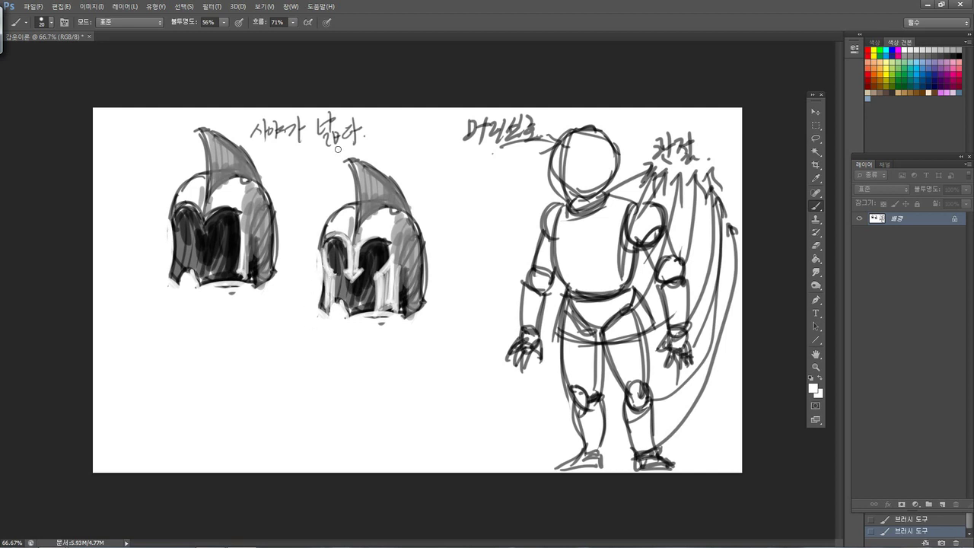
Step: Outline the cheek guards in black and darken the area behind the far one
{"action": "left_click", "coordinate": [811, 376]}
{"action": "mouse_move", "coordinate": [329, 247]}
{"action": "left_mouse_down"}
{"action": "mouse_move", "coordinate": [336, 279]}
{"action": "mouse_move", "coordinate": [319, 245]}
{"action": "mouse_move", "coordinate": [321, 318]}
{"action": "left_mouse_up"}
{"action": "mouse_move", "coordinate": [390, 248]}
{"action": "left_mouse_down"}
{"action": "mouse_move", "coordinate": [373, 279]}
{"action": "mouse_move", "coordinate": [367, 322]}
{"action": "mouse_move", "coordinate": [375, 302]}
{"action": "mouse_move", "coordinate": [382, 323]}
{"action": "mouse_move", "coordinate": [375, 310]}
{"action": "mouse_move", "coordinate": [379, 322]}
{"action": "mouse_move", "coordinate": [408, 286]}
{"action": "mouse_move", "coordinate": [411, 314]}
{"action": "left_mouse_up"}
{"action": "mouse_move", "coordinate": [396, 269]}
{"action": "left_mouse_down"}
{"action": "mouse_move", "coordinate": [385, 317]}
{"action": "mouse_move", "coordinate": [398, 309]}
{"action": "left_mouse_up"}
{"action": "key", "text": "["}
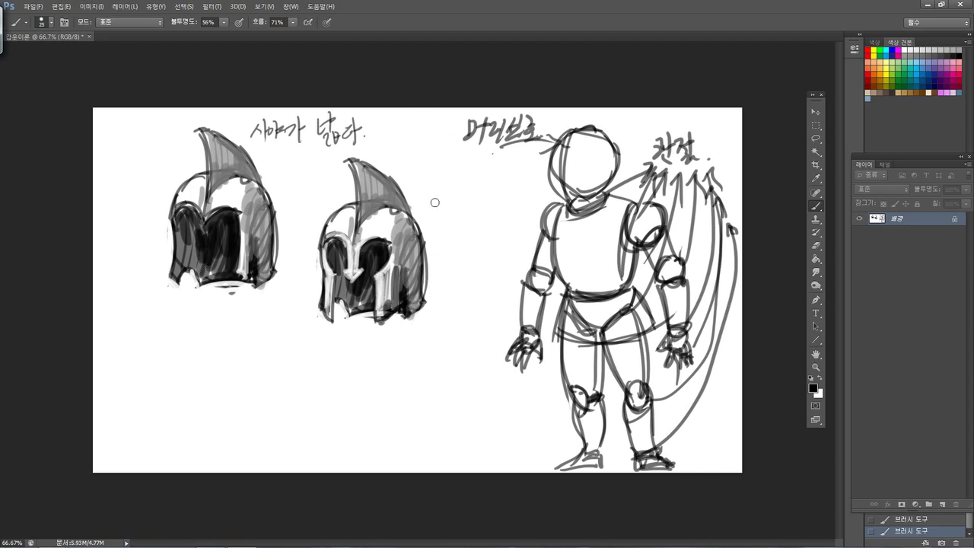
Step: Repaint the brow ridge above the eyes in white, and shade the copied helmet's crown in light grey
{"action": "left_click", "coordinate": [378, 229], "text": "alt"}
{"action": "mouse_move", "coordinate": [335, 238]}
{"action": "left_mouse_down"}
{"action": "mouse_move", "coordinate": [350, 249]}
{"action": "mouse_move", "coordinate": [398, 237]}
{"action": "left_mouse_up"}
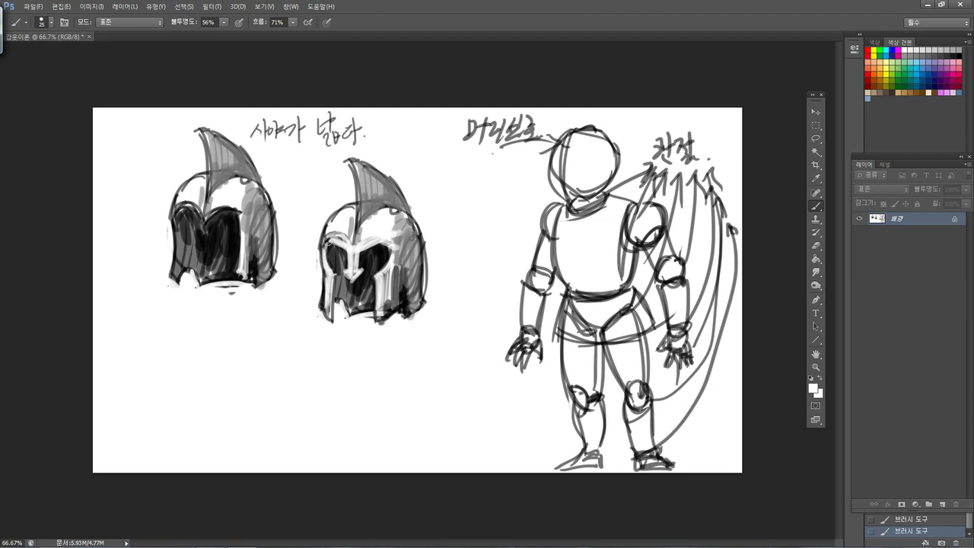
{"action": "left_click", "coordinate": [365, 229], "text": "alt"}
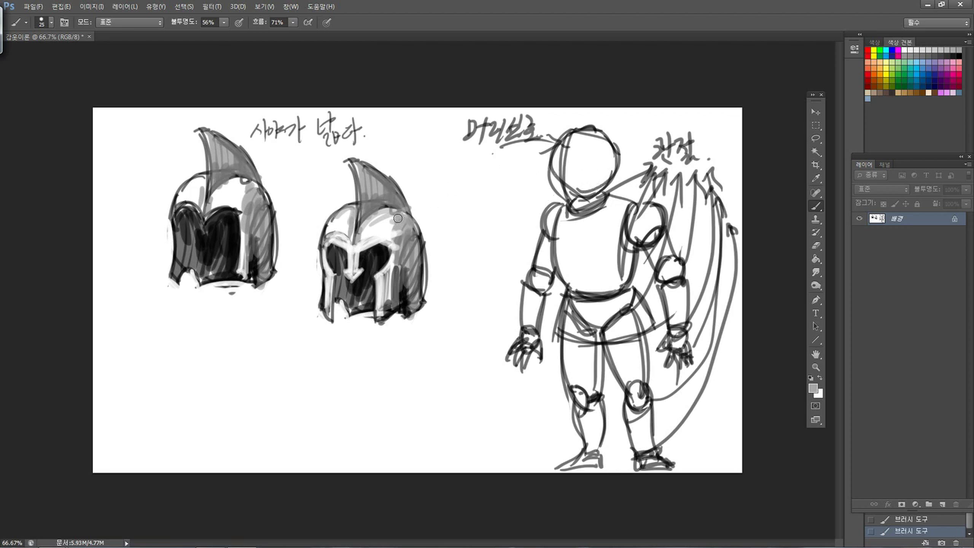
Step: Add a black plume along the outer edge of the copied helmet's crest, filled with short thick strokes
{"action": "left_click", "coordinate": [810, 378]}
{"action": "key", "text": "bracketleft"}
{"action": "mouse_move", "coordinate": [341, 147]}
{"action": "left_mouse_down"}
{"action": "mouse_move", "coordinate": [401, 170]}
{"action": "mouse_move", "coordinate": [394, 163]}
{"action": "mouse_move", "coordinate": [403, 181]}
{"action": "mouse_move", "coordinate": [382, 159]}
{"action": "mouse_move", "coordinate": [420, 223]}
{"action": "left_mouse_up"}
{"action": "key", "text": "]"}
{"action": "key", "text": "]"}
{"action": "key", "text": "]"}
{"action": "key", "text": "]"}
{"action": "left_click_drag", "start_coordinate": [347, 146], "coordinate": [364, 163]}
{"action": "left_click_drag", "start_coordinate": [374, 154], "coordinate": [371, 168]}
{"action": "mouse_move", "coordinate": [381, 158]}
{"action": "left_mouse_down"}
{"action": "mouse_move", "coordinate": [413, 189]}
{"action": "mouse_move", "coordinate": [401, 185]}
{"action": "mouse_move", "coordinate": [423, 227]}
{"action": "left_mouse_up"}
{"action": "key", "text": "["}
{"action": "key", "text": "["}
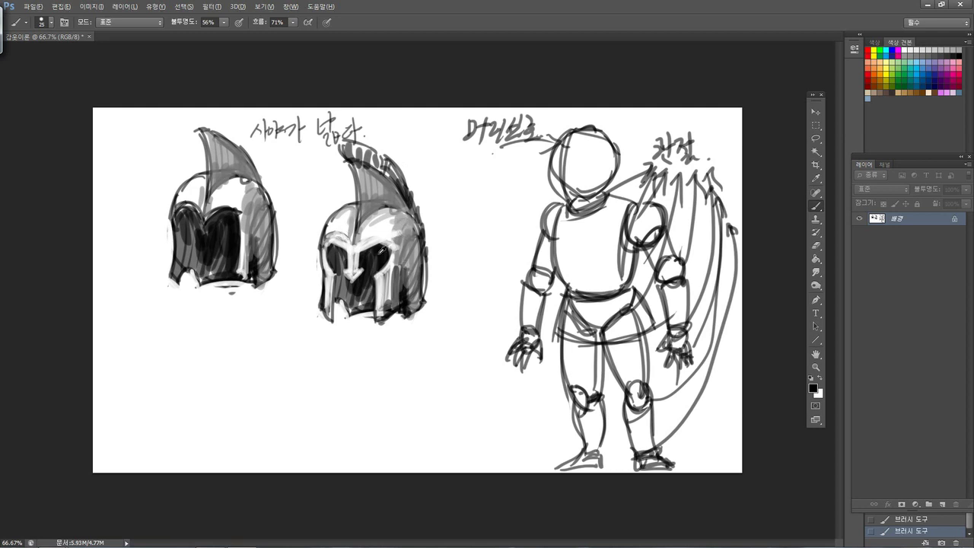
Step: Darken the copied helmet's side opening and blend the area around it with sampled grey
{"action": "left_click_drag", "start_coordinate": [406, 263], "coordinate": [405, 308]}
{"action": "left_click_drag", "start_coordinate": [408, 266], "coordinate": [407, 312]}
{"action": "left_click", "coordinate": [400, 286], "text": "alt"}
{"action": "mouse_move", "coordinate": [396, 302]}
{"action": "left_mouse_down"}
{"action": "mouse_move", "coordinate": [420, 266]}
{"action": "mouse_move", "coordinate": [404, 259]}
{"action": "mouse_move", "coordinate": [413, 304]}
{"action": "mouse_move", "coordinate": [416, 256]}
{"action": "mouse_move", "coordinate": [415, 303]}
{"action": "mouse_move", "coordinate": [401, 242]}
{"action": "mouse_move", "coordinate": [389, 290]}
{"action": "left_mouse_up"}
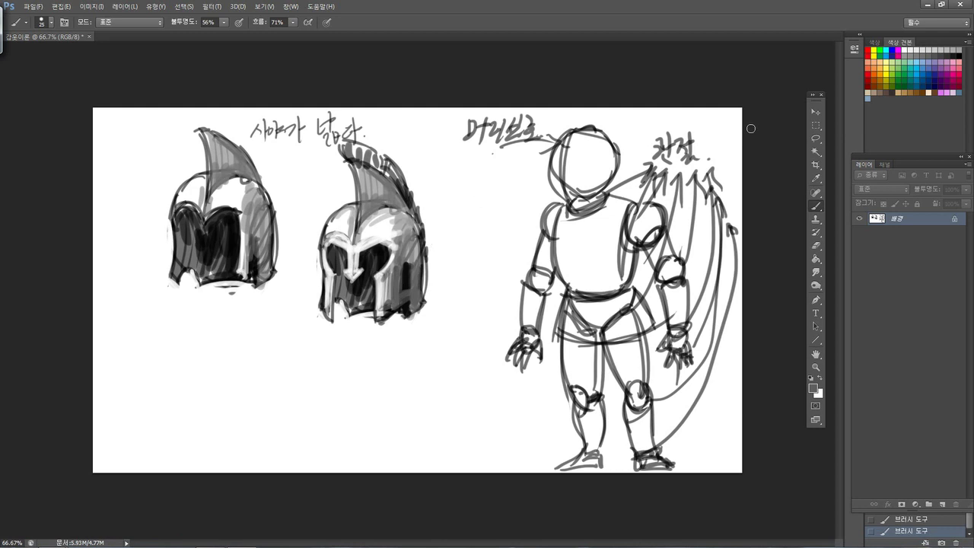
Step: Lasso the plumed helmet and place a duplicate in the empty space below the two helmets
{"action": "left_click", "coordinate": [815, 127]}
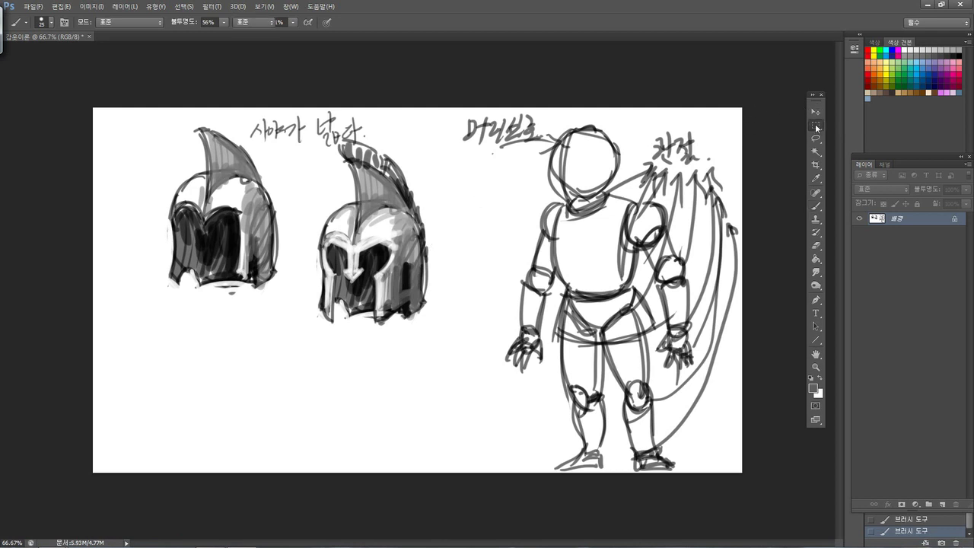
{"action": "left_click", "coordinate": [815, 138]}
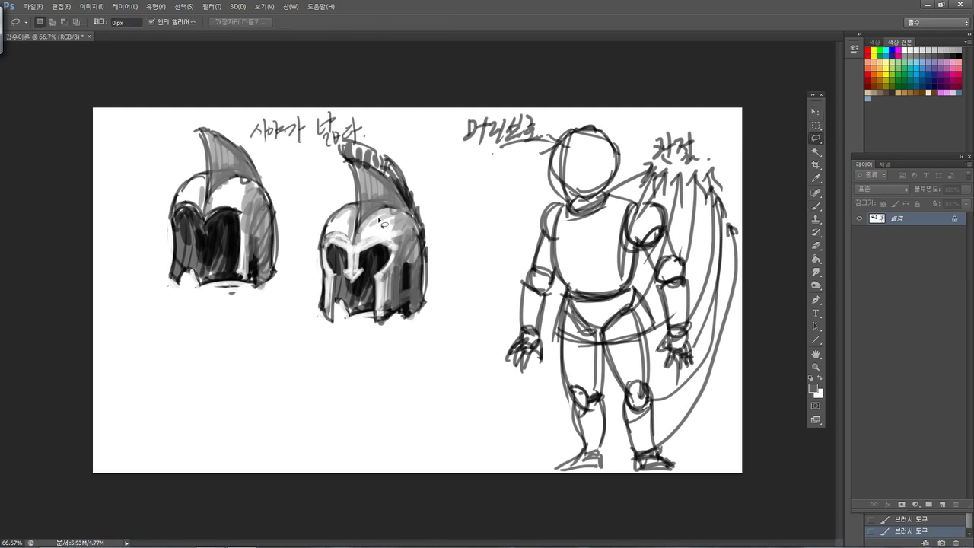
{"action": "mouse_move", "coordinate": [336, 157]}
{"action": "left_mouse_down"}
{"action": "mouse_move", "coordinate": [352, 143]}
{"action": "mouse_move", "coordinate": [405, 162]}
{"action": "mouse_move", "coordinate": [432, 210]}
{"action": "mouse_move", "coordinate": [434, 314]}
{"action": "mouse_move", "coordinate": [375, 332]}
{"action": "mouse_move", "coordinate": [335, 329]}
{"action": "mouse_move", "coordinate": [311, 302]}
{"action": "mouse_move", "coordinate": [344, 174]}
{"action": "mouse_move", "coordinate": [339, 182]}
{"action": "left_mouse_up"}
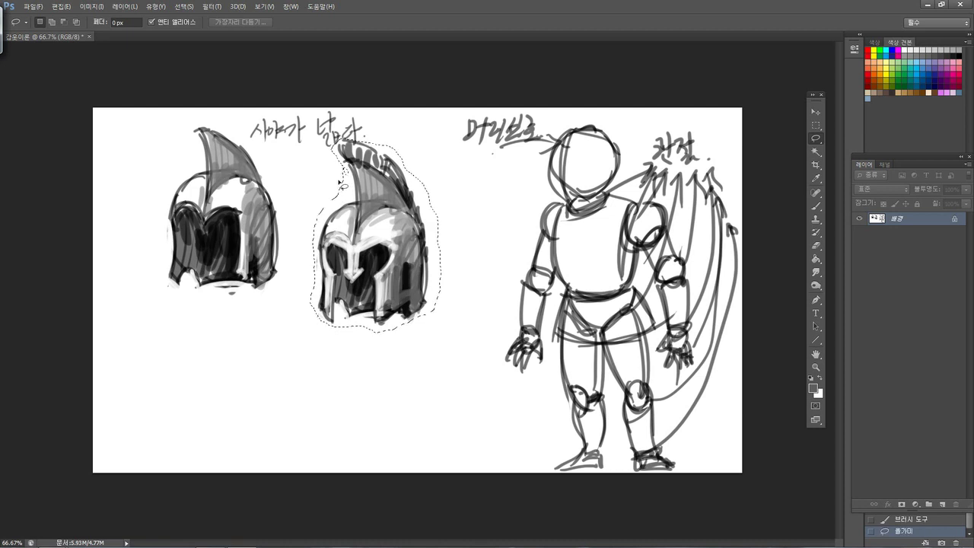
{"action": "left_click", "coordinate": [815, 111]}
{"action": "left_click_drag", "start_coordinate": [372, 267], "coordinate": [267, 409]}
Step: Undo the last shift of the lower helmet copy and clear the selection around it
{"action": "key", "text": "ctrl+plus"}
{"action": "key", "text": "ctrl+d"}
{"action": "left_click_drag", "start_coordinate": [503, 322], "coordinate": [576, 269]}
{"action": "key", "text": "ctrl+shift+d"}
{"action": "left_click_drag", "start_coordinate": [409, 293], "coordinate": [418, 301]}
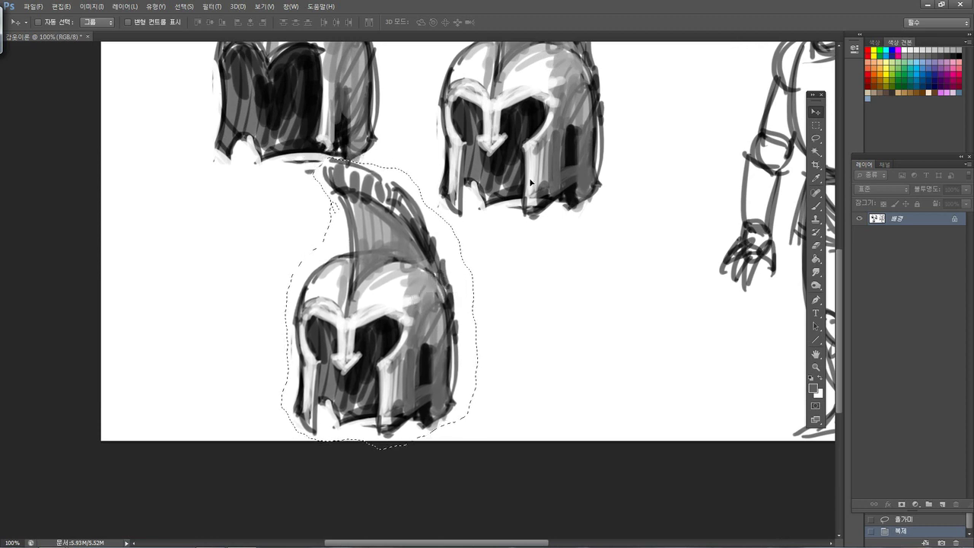
{"action": "left_click_drag", "start_coordinate": [321, 226], "coordinate": [335, 209]}
{"action": "key", "text": "ctrl+z"}
{"action": "left_click", "coordinate": [816, 124]}
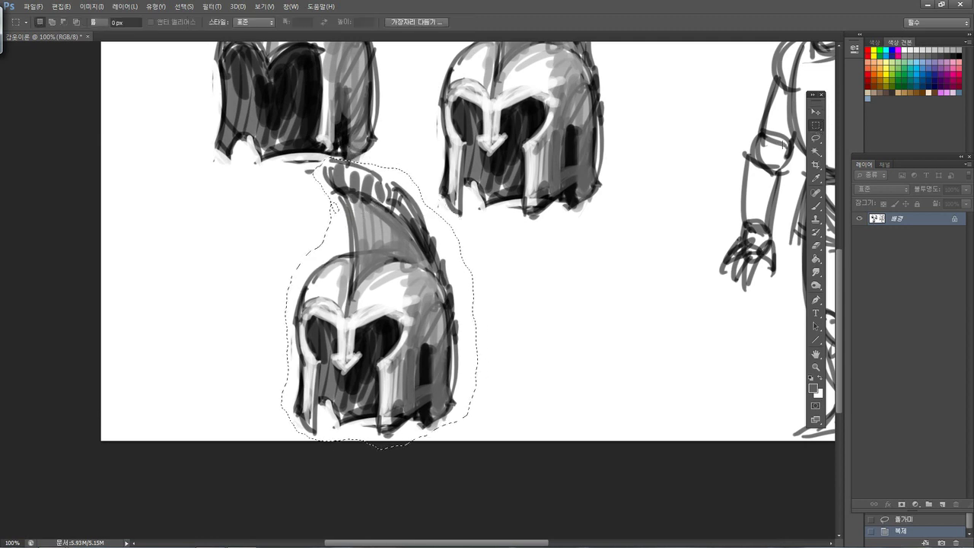
{"action": "left_click", "coordinate": [569, 263]}
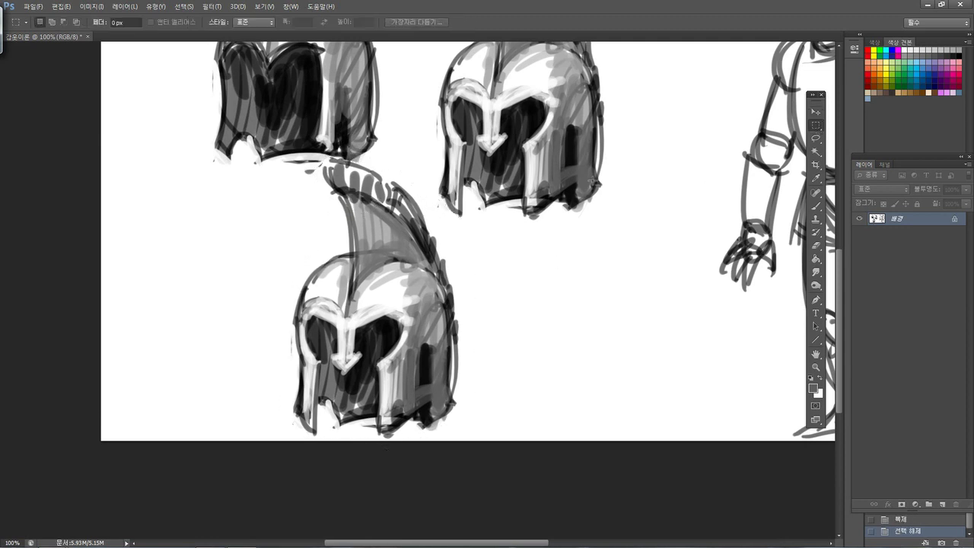
Step: Erase the plume strokes along the outer edge of the lower helmet's crest
{"action": "left_click", "coordinate": [816, 245]}
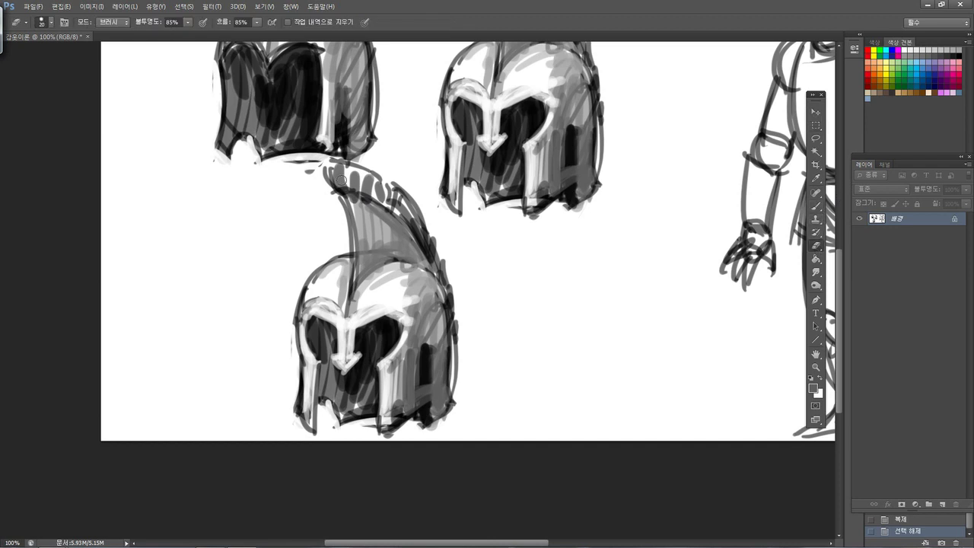
{"action": "mouse_move", "coordinate": [322, 189]}
{"action": "left_mouse_down"}
{"action": "mouse_move", "coordinate": [382, 185]}
{"action": "mouse_move", "coordinate": [316, 176]}
{"action": "mouse_move", "coordinate": [373, 181]}
{"action": "mouse_move", "coordinate": [319, 171]}
{"action": "mouse_move", "coordinate": [367, 175]}
{"action": "mouse_move", "coordinate": [331, 163]}
{"action": "mouse_move", "coordinate": [363, 167]}
{"action": "mouse_move", "coordinate": [348, 175]}
{"action": "mouse_move", "coordinate": [404, 205]}
{"action": "mouse_move", "coordinate": [352, 186]}
{"action": "mouse_move", "coordinate": [415, 228]}
{"action": "left_mouse_up"}
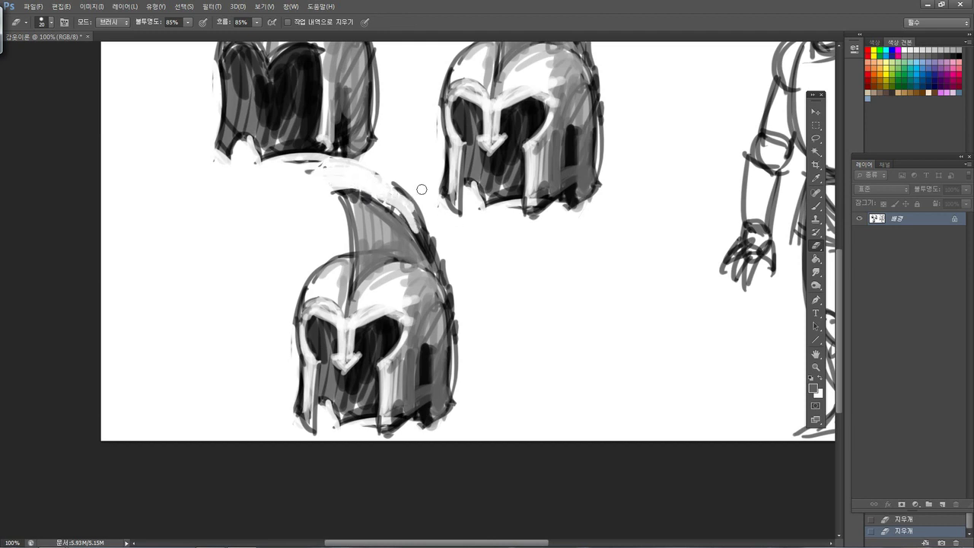
{"action": "key", "text": "ctrl+z"}
{"action": "mouse_move", "coordinate": [379, 197]}
{"action": "left_mouse_down"}
{"action": "mouse_move", "coordinate": [449, 268]}
{"action": "mouse_move", "coordinate": [397, 188]}
{"action": "mouse_move", "coordinate": [451, 257]}
{"action": "mouse_move", "coordinate": [386, 192]}
{"action": "mouse_move", "coordinate": [444, 270]}
{"action": "mouse_move", "coordinate": [407, 204]}
{"action": "mouse_move", "coordinate": [460, 301]}
{"action": "mouse_move", "coordinate": [430, 236]}
{"action": "mouse_move", "coordinate": [457, 291]}
{"action": "mouse_move", "coordinate": [453, 347]}
{"action": "left_mouse_up"}
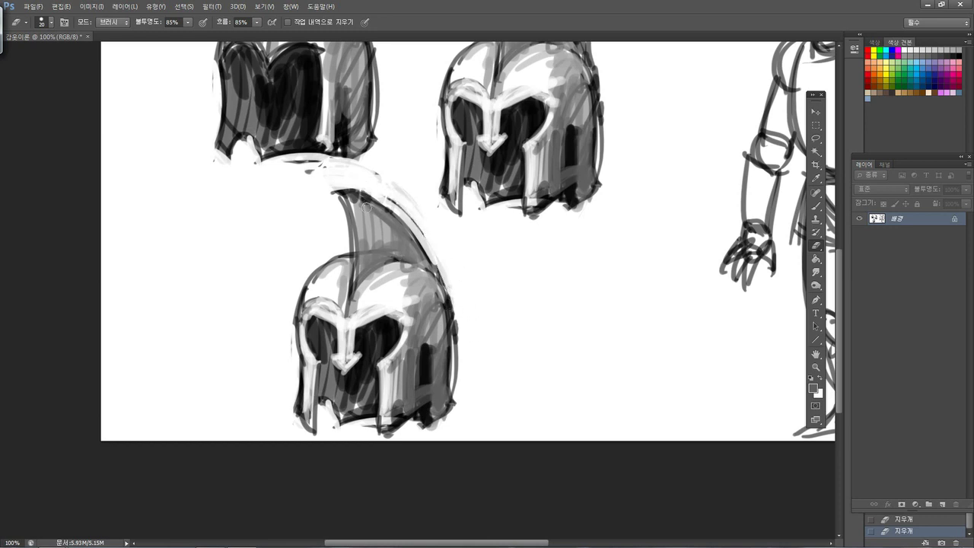
Step: Paint out the centre line on the lower helmet's forehead and redraw the crest's front edge with a thinner black brush
{"action": "left_click_drag", "start_coordinate": [349, 316], "coordinate": [360, 283]}
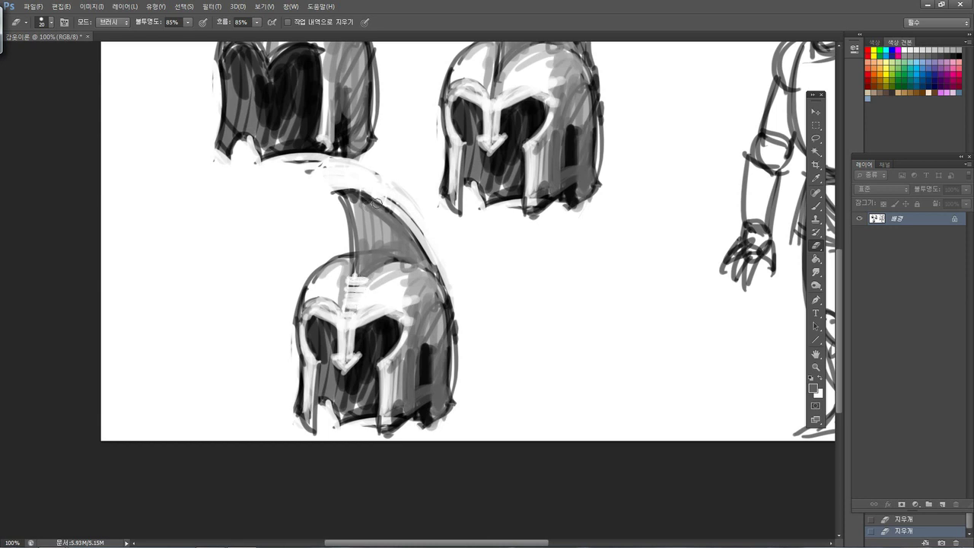
{"action": "left_click", "coordinate": [816, 206]}
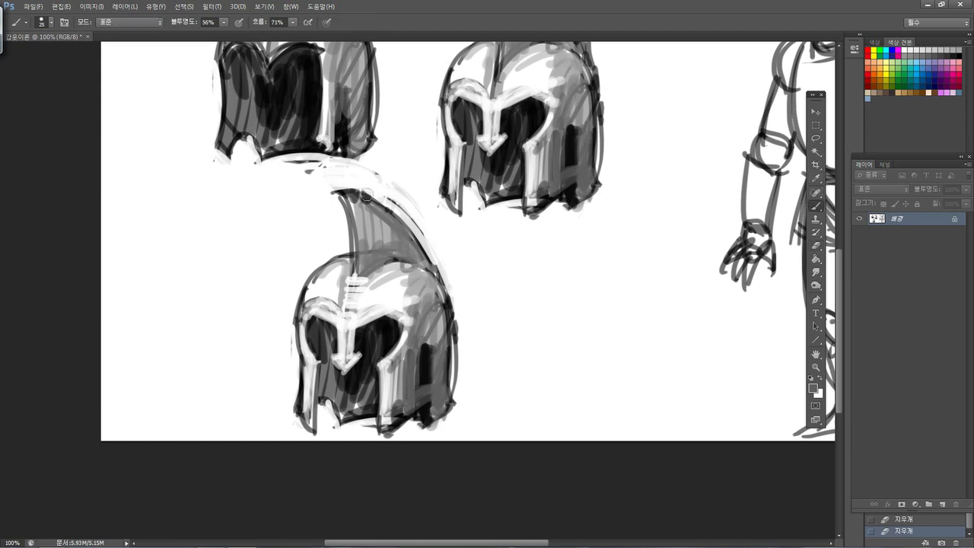
{"action": "key", "text": "bracketleft"}
{"action": "key", "text": "bracketleft"}
{"action": "key", "text": "bracketleft"}
{"action": "left_click", "coordinate": [810, 377]}
{"action": "left_click_drag", "start_coordinate": [358, 187], "coordinate": [369, 259]}
{"action": "left_click_drag", "start_coordinate": [358, 193], "coordinate": [369, 271]}
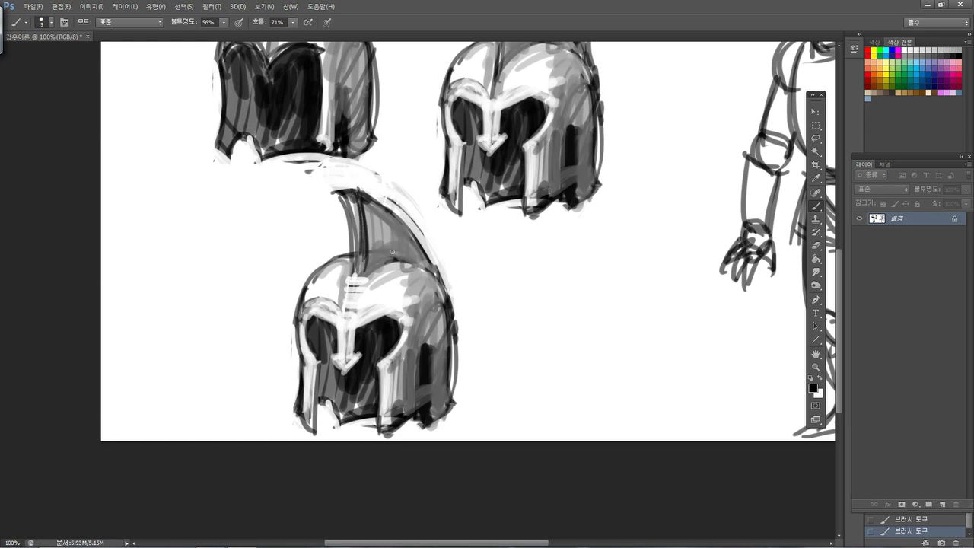
Step: Erase the old strip in front of the lower helmet's crest and ink the crest's base, outer edge and inner panel in black
{"action": "left_click_drag", "start_coordinate": [369, 261], "coordinate": [400, 254]}
{"action": "left_click_drag", "start_coordinate": [353, 179], "coordinate": [362, 261]}
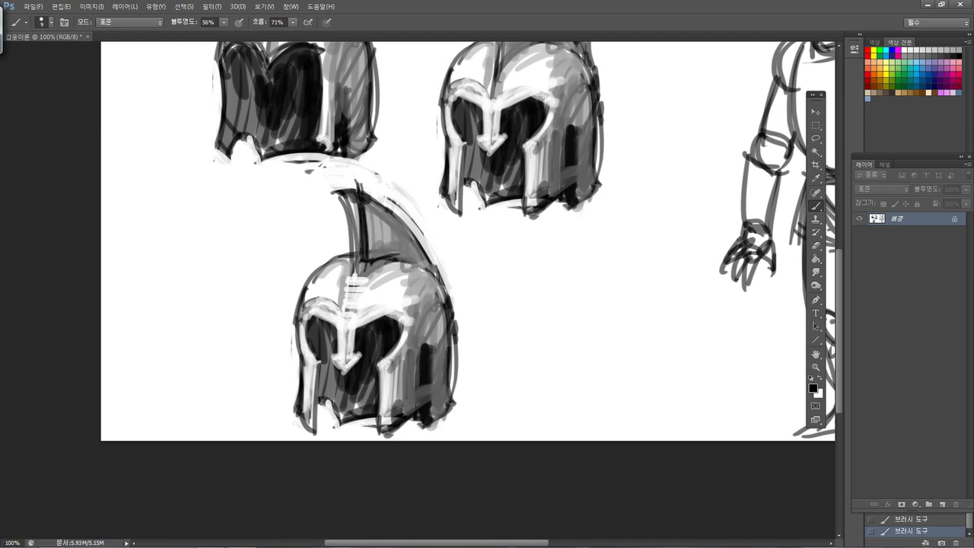
{"action": "mouse_move", "coordinate": [363, 186]}
{"action": "left_mouse_down"}
{"action": "mouse_move", "coordinate": [366, 262]}
{"action": "mouse_move", "coordinate": [363, 188]}
{"action": "mouse_move", "coordinate": [346, 200]}
{"action": "mouse_move", "coordinate": [352, 254]}
{"action": "mouse_move", "coordinate": [341, 211]}
{"action": "left_mouse_up"}
{"action": "left_click", "coordinate": [815, 245]}
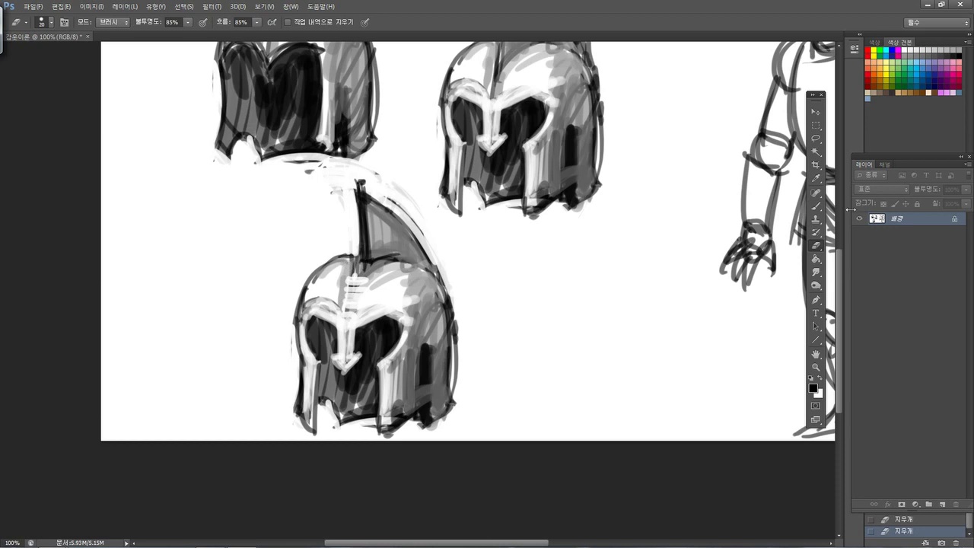
{"action": "left_click", "coordinate": [816, 205]}
{"action": "left_click_drag", "start_coordinate": [339, 256], "coordinate": [367, 254]}
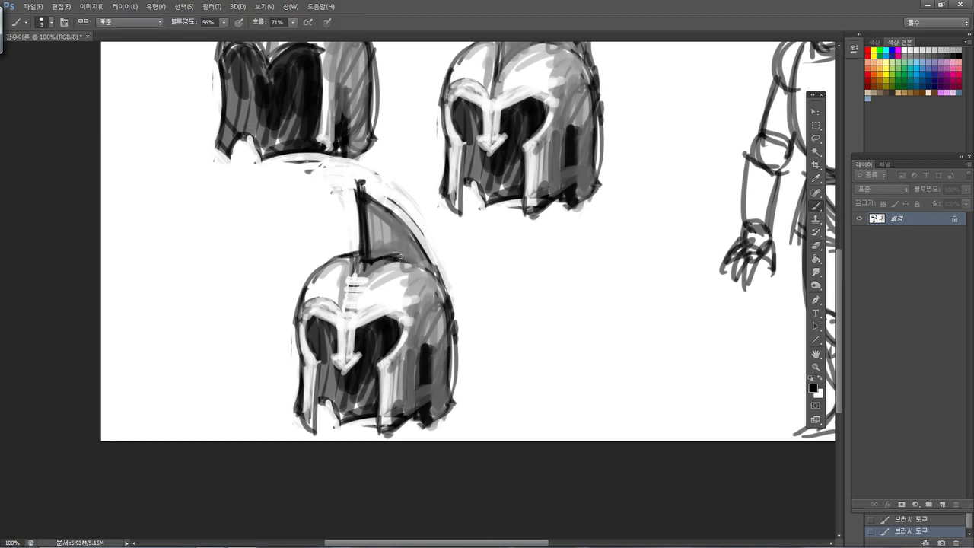
{"action": "mouse_move", "coordinate": [365, 188]}
{"action": "left_mouse_down"}
{"action": "mouse_move", "coordinate": [399, 216]}
{"action": "mouse_move", "coordinate": [409, 267]}
{"action": "mouse_move", "coordinate": [369, 189]}
{"action": "mouse_move", "coordinate": [397, 221]}
{"action": "mouse_move", "coordinate": [398, 213]}
{"action": "mouse_move", "coordinate": [393, 207]}
{"action": "mouse_move", "coordinate": [406, 246]}
{"action": "mouse_move", "coordinate": [408, 225]}
{"action": "mouse_move", "coordinate": [421, 246]}
{"action": "left_mouse_up"}
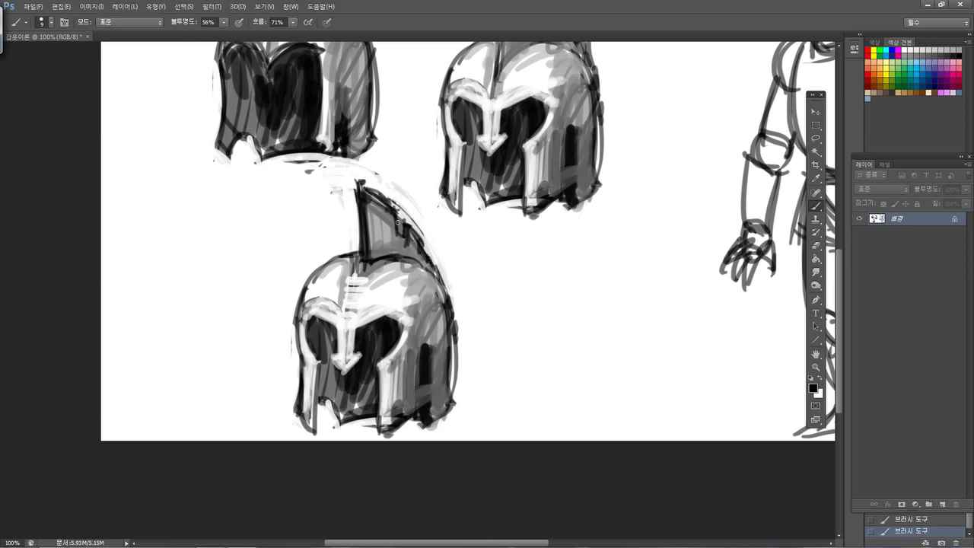
{"action": "mouse_move", "coordinate": [396, 213]}
{"action": "left_mouse_down"}
{"action": "mouse_move", "coordinate": [411, 230]}
{"action": "mouse_move", "coordinate": [377, 204]}
{"action": "mouse_move", "coordinate": [388, 221]}
{"action": "mouse_move", "coordinate": [373, 209]}
{"action": "mouse_move", "coordinate": [372, 240]}
{"action": "left_mouse_up"}
Step: Draw a small round visor pivot in black on the side of the lower helmet
{"action": "mouse_move", "coordinate": [615, 232]}
{"action": "left_mouse_down"}
{"action": "mouse_move", "coordinate": [657, 209]}
{"action": "mouse_move", "coordinate": [651, 182]}
{"action": "left_mouse_up"}
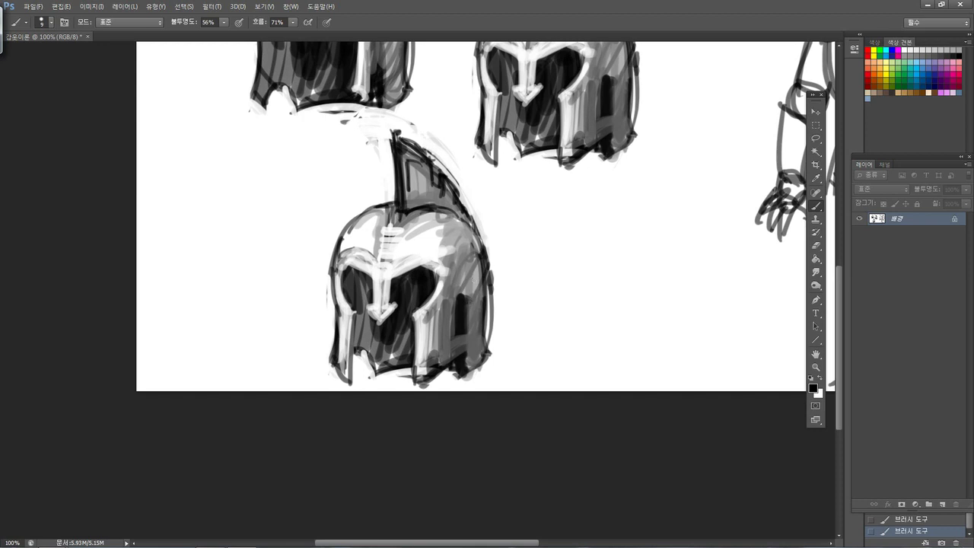
{"action": "left_click_drag", "start_coordinate": [471, 275], "coordinate": [468, 312]}
{"action": "left_click_drag", "start_coordinate": [476, 278], "coordinate": [481, 275]}
{"action": "left_click_drag", "start_coordinate": [471, 309], "coordinate": [478, 280]}
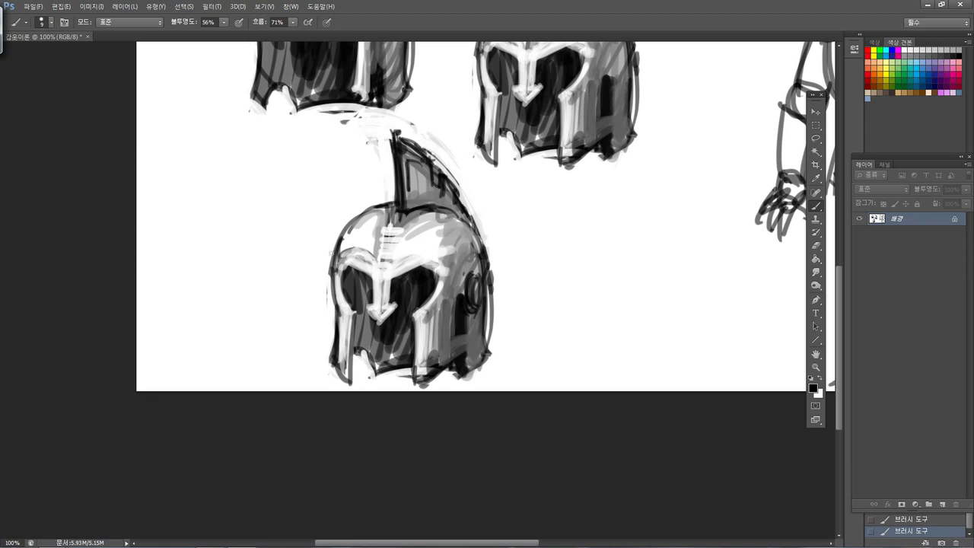
Step: Draw the upper and lower edges of a visor across the lower helmet's face, with a vertical centre line
{"action": "left_click_drag", "start_coordinate": [329, 259], "coordinate": [385, 240]}
{"action": "mouse_move", "coordinate": [327, 262]}
{"action": "left_mouse_down"}
{"action": "mouse_move", "coordinate": [391, 236]}
{"action": "mouse_move", "coordinate": [470, 272]}
{"action": "left_mouse_up"}
{"action": "mouse_move", "coordinate": [388, 239]}
{"action": "left_mouse_down"}
{"action": "mouse_move", "coordinate": [480, 276]}
{"action": "mouse_move", "coordinate": [401, 241]}
{"action": "mouse_move", "coordinate": [467, 280]}
{"action": "left_mouse_up"}
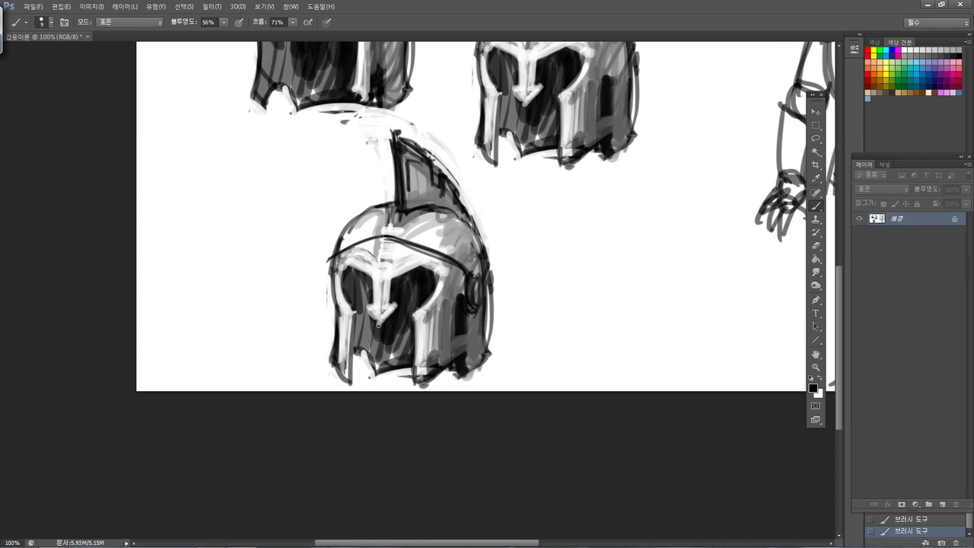
{"action": "left_click_drag", "start_coordinate": [384, 329], "coordinate": [474, 298]}
{"action": "left_click_drag", "start_coordinate": [368, 326], "coordinate": [444, 318]}
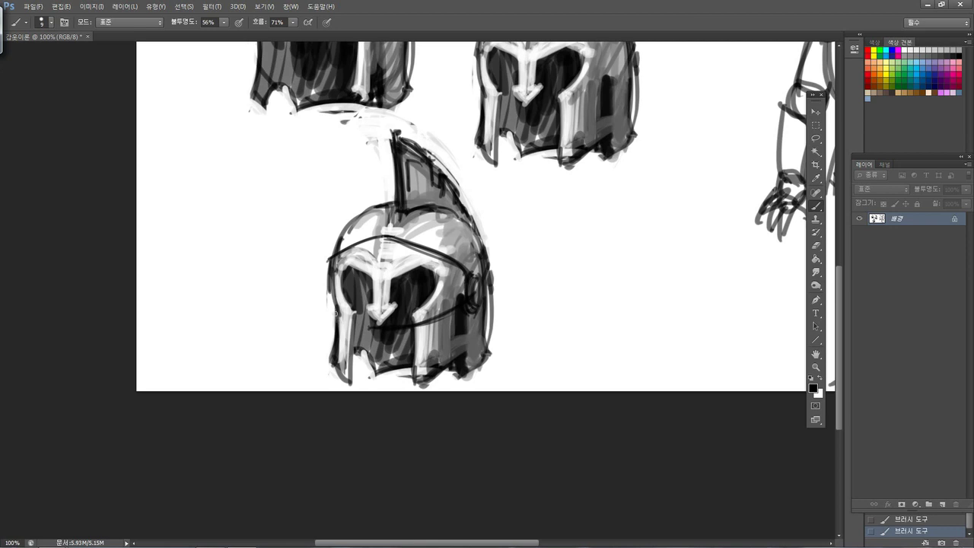
{"action": "left_click_drag", "start_coordinate": [353, 318], "coordinate": [345, 292]}
{"action": "left_click_drag", "start_coordinate": [385, 238], "coordinate": [379, 321]}
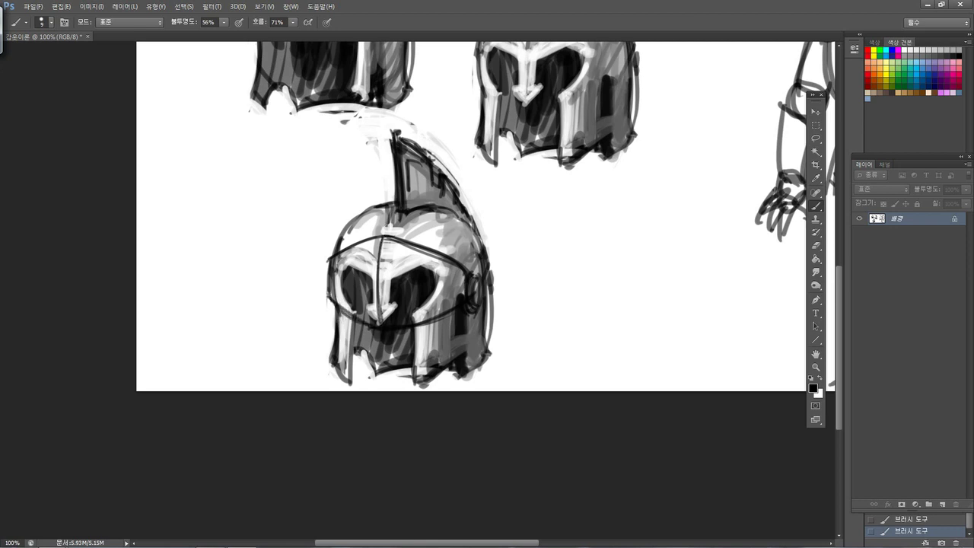
Step: Fill the visor half between the centre line and the pivot with sampled grey, covering the eye opening underneath
{"action": "left_click", "coordinate": [445, 294], "text": "alt"}
{"action": "left_click", "coordinate": [445, 294], "text": "alt"}
{"action": "key", "text": "bracketright"}
{"action": "key", "text": "bracketright"}
{"action": "key", "text": "bracketright"}
{"action": "key", "text": "bracketright"}
{"action": "left_click_drag", "start_coordinate": [387, 242], "coordinate": [382, 315]}
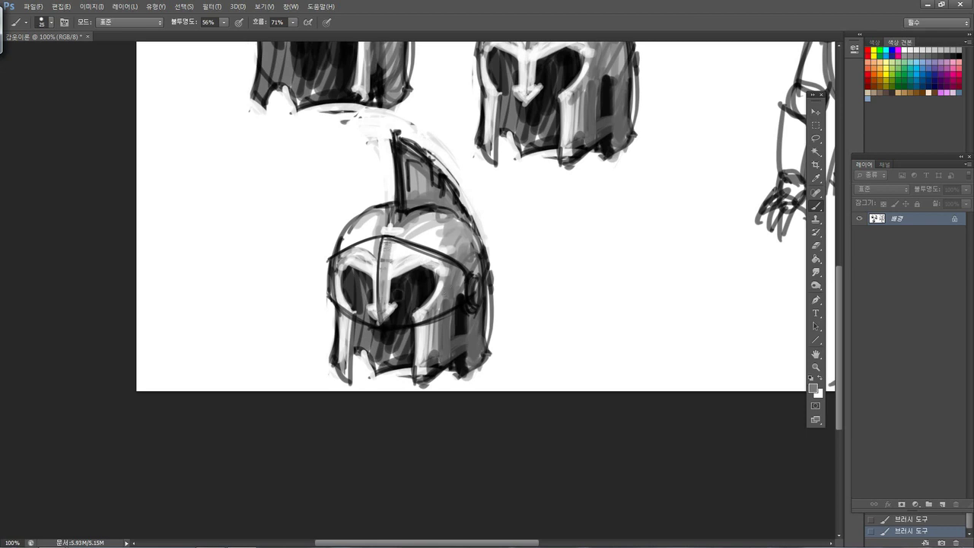
{"action": "key", "text": "bracketright"}
{"action": "key", "text": "bracketright"}
{"action": "mouse_move", "coordinate": [394, 249]}
{"action": "left_mouse_down"}
{"action": "mouse_move", "coordinate": [404, 316]}
{"action": "mouse_move", "coordinate": [395, 319]}
{"action": "mouse_move", "coordinate": [443, 311]}
{"action": "mouse_move", "coordinate": [396, 308]}
{"action": "mouse_move", "coordinate": [417, 298]}
{"action": "mouse_move", "coordinate": [443, 303]}
{"action": "mouse_move", "coordinate": [397, 291]}
{"action": "mouse_move", "coordinate": [419, 291]}
{"action": "mouse_move", "coordinate": [405, 280]}
{"action": "mouse_move", "coordinate": [444, 289]}
{"action": "mouse_move", "coordinate": [391, 268]}
{"action": "mouse_move", "coordinate": [437, 274]}
{"action": "mouse_move", "coordinate": [398, 260]}
{"action": "mouse_move", "coordinate": [439, 274]}
{"action": "mouse_move", "coordinate": [390, 247]}
{"action": "mouse_move", "coordinate": [468, 279]}
{"action": "left_mouse_up"}
{"action": "key", "text": "bracketleft"}
{"action": "key", "text": "bracketleft"}
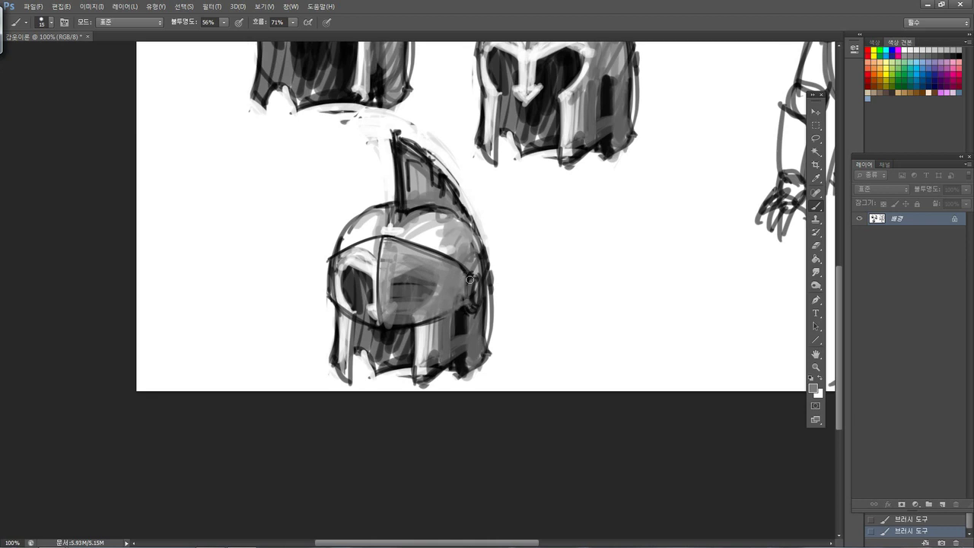
{"action": "left_click_drag", "start_coordinate": [385, 242], "coordinate": [378, 303]}
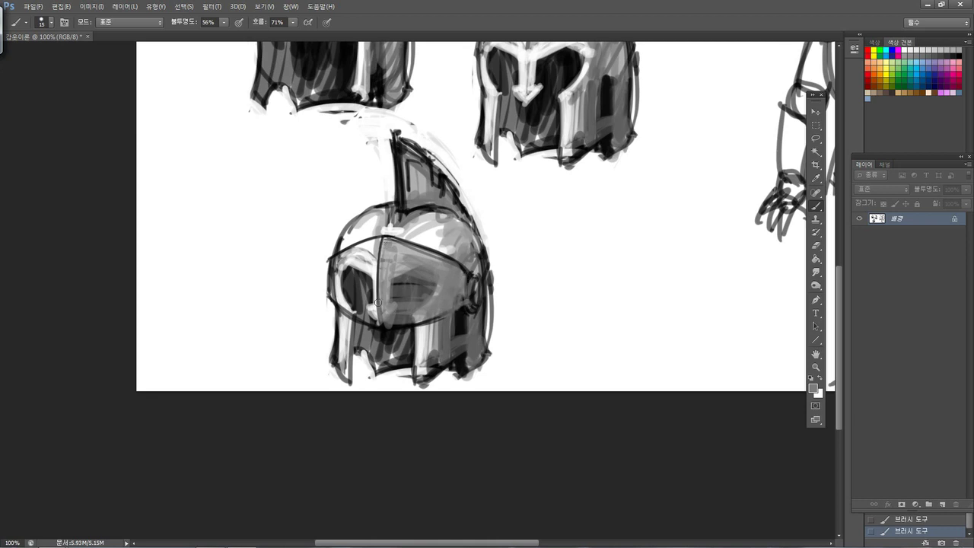
Step: Fill the visor's other half with sampled grey and leave a light ridge down its centre
{"action": "left_click", "coordinate": [363, 256], "text": "alt"}
{"action": "left_click", "coordinate": [357, 271], "text": "alt"}
{"action": "mouse_move", "coordinate": [334, 263]}
{"action": "left_mouse_down"}
{"action": "mouse_move", "coordinate": [365, 254]}
{"action": "mouse_move", "coordinate": [351, 293]}
{"action": "mouse_move", "coordinate": [337, 297]}
{"action": "mouse_move", "coordinate": [357, 285]}
{"action": "mouse_move", "coordinate": [344, 283]}
{"action": "mouse_move", "coordinate": [354, 270]}
{"action": "mouse_move", "coordinate": [361, 306]}
{"action": "left_mouse_up"}
{"action": "left_click_drag", "start_coordinate": [362, 267], "coordinate": [367, 305]}
{"action": "left_click_drag", "start_coordinate": [374, 252], "coordinate": [379, 318]}
{"action": "mouse_move", "coordinate": [349, 254]}
{"action": "left_mouse_down"}
{"action": "mouse_move", "coordinate": [381, 238]}
{"action": "mouse_move", "coordinate": [376, 317]}
{"action": "left_mouse_up"}
{"action": "left_click", "coordinate": [366, 232], "text": "alt"}
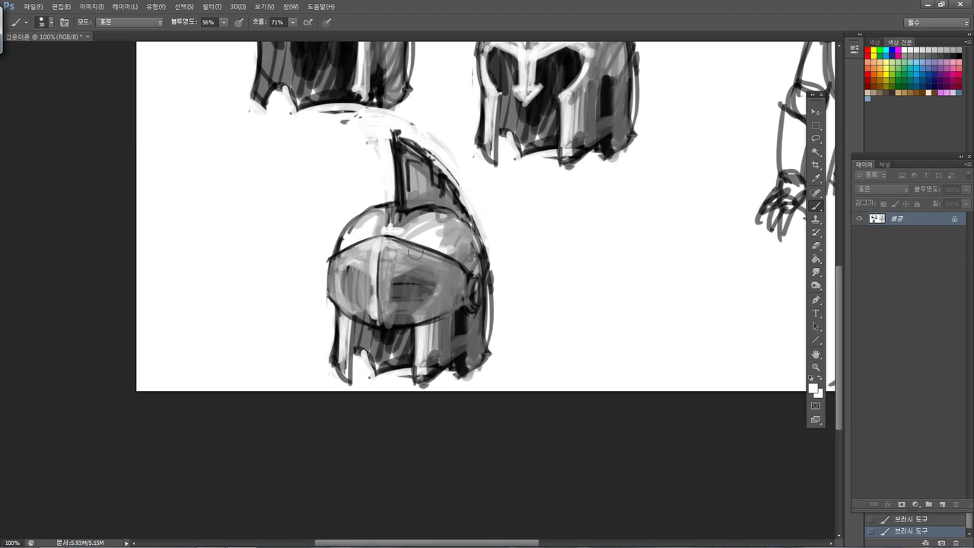
Step: Paint a black vertical slit right beside the visor's centre ridge, on the pivot side, with a smaller brush
{"action": "left_click", "coordinate": [809, 378]}
{"action": "key", "text": "bracketleft"}
{"action": "key", "text": "bracketleft"}
{"action": "key", "text": "bracketleft"}
{"action": "mouse_move", "coordinate": [394, 249]}
{"action": "left_mouse_down"}
{"action": "mouse_move", "coordinate": [397, 338]}
{"action": "mouse_move", "coordinate": [386, 264]}
{"action": "left_mouse_up"}
{"action": "left_click_drag", "start_coordinate": [391, 315], "coordinate": [396, 251]}
{"action": "mouse_move", "coordinate": [396, 330]}
{"action": "left_mouse_down"}
{"action": "mouse_move", "coordinate": [399, 253]}
{"action": "mouse_move", "coordinate": [395, 327]}
{"action": "left_mouse_up"}
{"action": "mouse_move", "coordinate": [399, 252]}
{"action": "left_mouse_down"}
{"action": "mouse_move", "coordinate": [396, 320]}
{"action": "mouse_move", "coordinate": [395, 278]}
{"action": "mouse_move", "coordinate": [397, 320]}
{"action": "left_mouse_up"}
{"action": "key", "text": "bracketright"}
{"action": "key", "text": "bracketleft"}
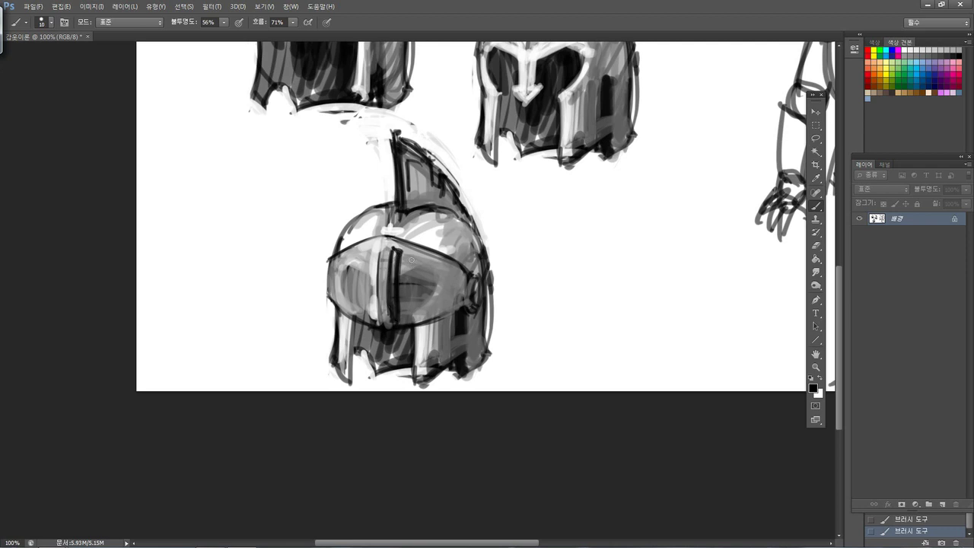
Step: Add three more black vertical slits to the visor, spaced out towards the pivot
{"action": "left_click_drag", "start_coordinate": [410, 256], "coordinate": [418, 326]}
{"action": "key", "text": "bracketright"}
{"action": "key", "text": "bracketright"}
{"action": "left_click_drag", "start_coordinate": [411, 262], "coordinate": [416, 322]}
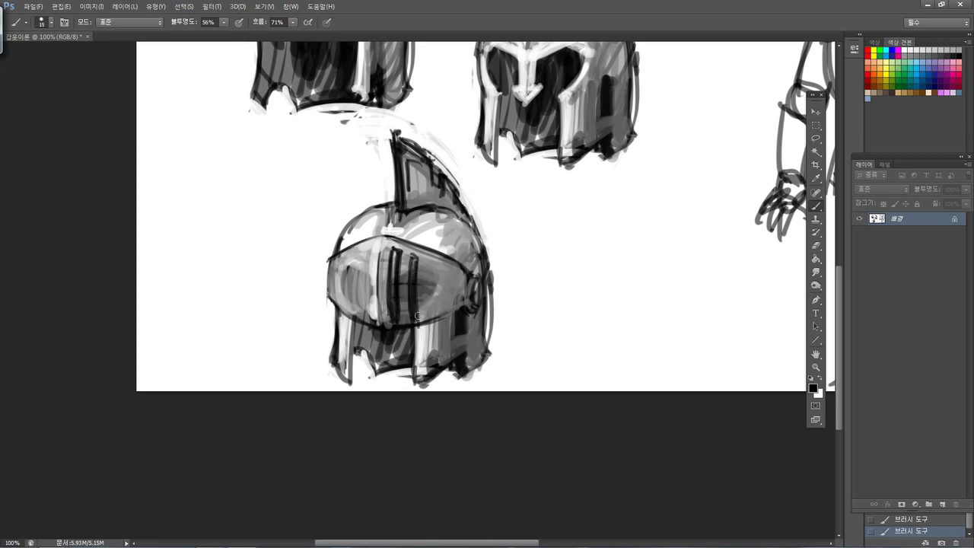
{"action": "left_click_drag", "start_coordinate": [429, 264], "coordinate": [428, 315]}
{"action": "left_click_drag", "start_coordinate": [428, 265], "coordinate": [430, 319]}
{"action": "left_click_drag", "start_coordinate": [432, 267], "coordinate": [433, 315]}
{"action": "key", "text": "]"}
{"action": "left_click_drag", "start_coordinate": [446, 270], "coordinate": [452, 304]}
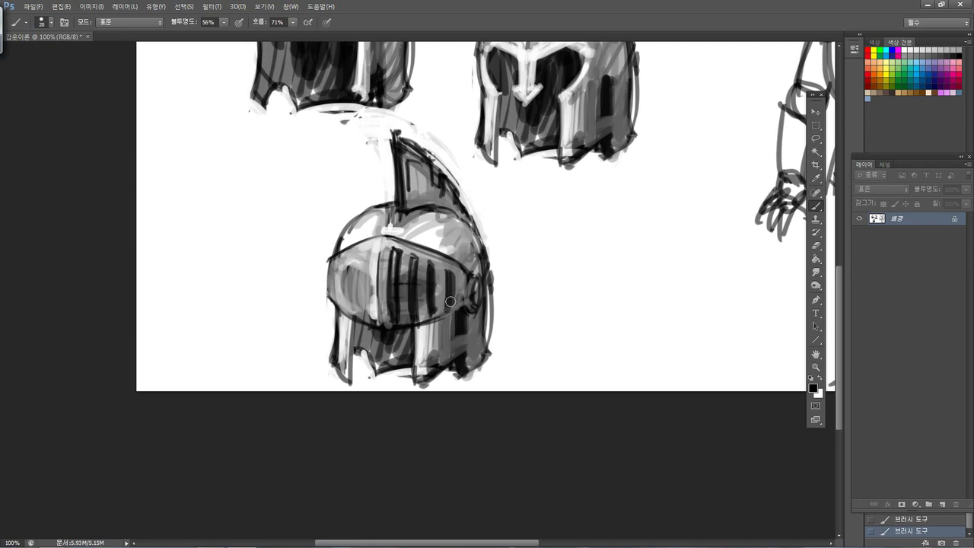
Step: Paint matching black vertical slits across the visor half away from the pivot
{"action": "left_click_drag", "start_coordinate": [370, 251], "coordinate": [367, 291]}
{"action": "left_click_drag", "start_coordinate": [368, 251], "coordinate": [367, 309]}
{"action": "left_click_drag", "start_coordinate": [367, 254], "coordinate": [367, 310]}
{"action": "key", "text": "]"}
{"action": "key", "text": "["}
{"action": "mouse_move", "coordinate": [356, 254]}
{"action": "left_mouse_down"}
{"action": "mouse_move", "coordinate": [354, 305]}
{"action": "mouse_move", "coordinate": [355, 259]}
{"action": "left_mouse_up"}
{"action": "mouse_move", "coordinate": [344, 309]}
{"action": "left_mouse_down"}
{"action": "mouse_move", "coordinate": [343, 266]}
{"action": "mouse_move", "coordinate": [345, 305]}
{"action": "left_mouse_up"}
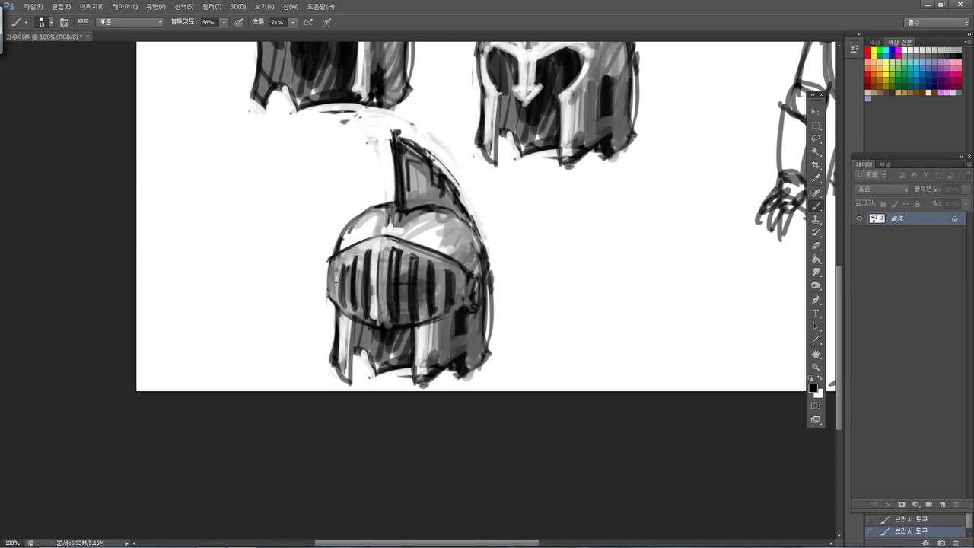
{"action": "left_click_drag", "start_coordinate": [332, 269], "coordinate": [332, 292]}
Step: Touch up the top of the visor's centre ridge with a tone sampled from the helmet's dome
{"action": "key", "text": "["}
{"action": "key", "text": "bracketleft"}
{"action": "key", "text": "bracketleft"}
{"action": "key", "text": "bracketleft"}
{"action": "left_click", "coordinate": [417, 224], "text": "alt"}
{"action": "key", "text": "bracketright"}
{"action": "key", "text": "bracketright"}
{"action": "key", "text": "bracketright"}
{"action": "left_click_drag", "start_coordinate": [385, 231], "coordinate": [385, 241]}
Step: Draw thin black curved arrows on both sides of the helmet to show the visor swinging up, and darken the visor's top catch
{"action": "left_click", "coordinate": [811, 378]}
{"action": "key", "text": "bracketleft"}
{"action": "key", "text": "bracketleft"}
{"action": "mouse_move", "coordinate": [310, 289]}
{"action": "left_mouse_down"}
{"action": "mouse_move", "coordinate": [344, 198]}
{"action": "mouse_move", "coordinate": [332, 206]}
{"action": "mouse_move", "coordinate": [347, 210]}
{"action": "left_mouse_up"}
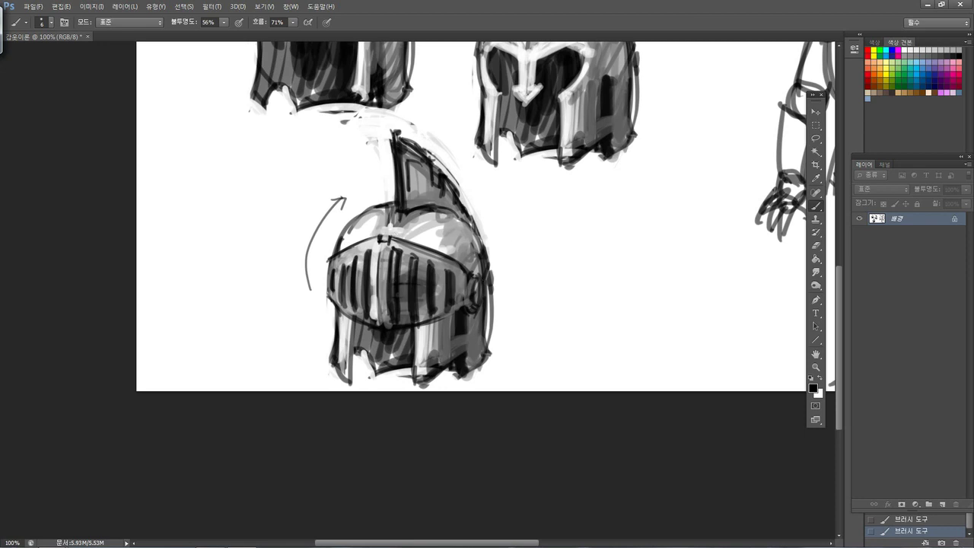
{"action": "left_click_drag", "start_coordinate": [379, 238], "coordinate": [390, 238]}
{"action": "left_click_drag", "start_coordinate": [395, 211], "coordinate": [408, 208]}
{"action": "left_click_drag", "start_coordinate": [457, 268], "coordinate": [491, 206]}
Step: Sketch a side-view helmet outline with an open face and cheek guard in the empty space beside the visored helmet
{"action": "left_click_drag", "start_coordinate": [573, 271], "coordinate": [592, 213]}
{"action": "left_click_drag", "start_coordinate": [573, 270], "coordinate": [591, 213]}
{"action": "mouse_move", "coordinate": [569, 260]}
{"action": "left_mouse_down"}
{"action": "mouse_move", "coordinate": [628, 271]}
{"action": "mouse_move", "coordinate": [601, 340]}
{"action": "left_mouse_up"}
{"action": "mouse_move", "coordinate": [630, 274]}
{"action": "left_mouse_down"}
{"action": "mouse_move", "coordinate": [603, 341]}
{"action": "mouse_move", "coordinate": [606, 334]}
{"action": "mouse_move", "coordinate": [625, 341]}
{"action": "mouse_move", "coordinate": [650, 287]}
{"action": "mouse_move", "coordinate": [649, 356]}
{"action": "left_mouse_up"}
{"action": "mouse_move", "coordinate": [651, 294]}
{"action": "left_mouse_down"}
{"action": "mouse_move", "coordinate": [653, 357]}
{"action": "mouse_move", "coordinate": [722, 332]}
{"action": "left_mouse_up"}
{"action": "left_click_drag", "start_coordinate": [659, 360], "coordinate": [730, 323]}
{"action": "mouse_move", "coordinate": [588, 224]}
{"action": "left_mouse_down"}
{"action": "mouse_move", "coordinate": [653, 199]}
{"action": "mouse_move", "coordinate": [628, 202]}
{"action": "mouse_move", "coordinate": [682, 211]}
{"action": "mouse_move", "coordinate": [720, 309]}
{"action": "left_mouse_up"}
{"action": "left_click_drag", "start_coordinate": [714, 238], "coordinate": [718, 328]}
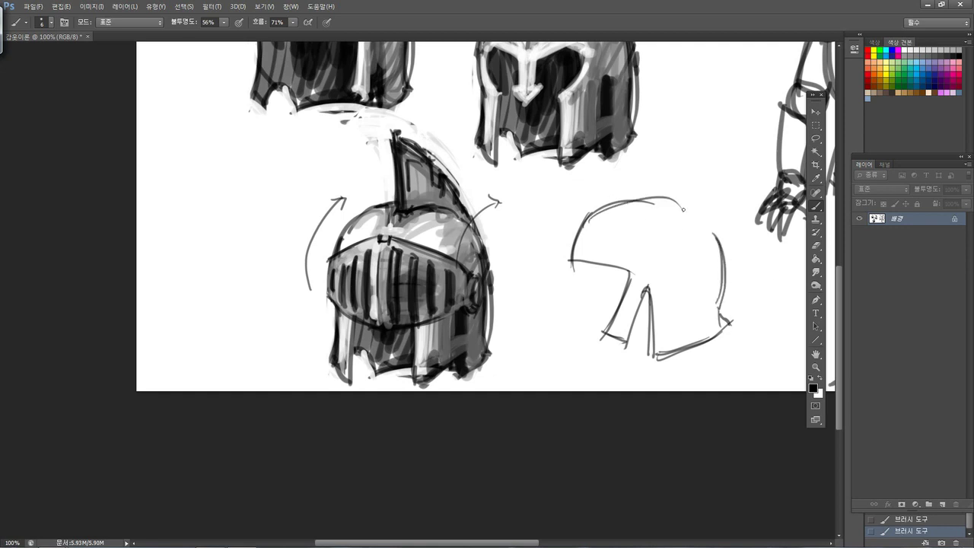
{"action": "left_click_drag", "start_coordinate": [596, 214], "coordinate": [688, 205]}
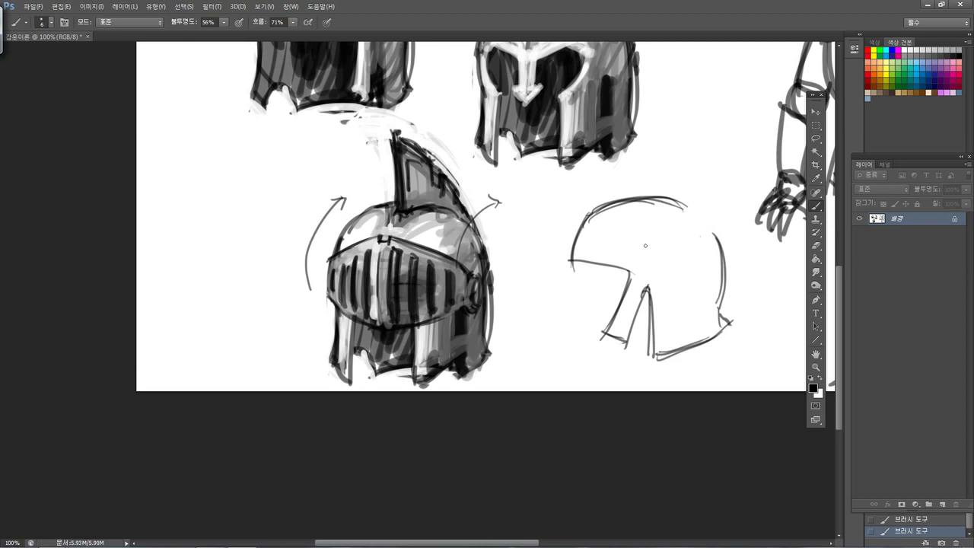
Step: Sketch the visor's peak, its edges running back to the ear, and a round pivot on the side-view helmet
{"action": "left_click_drag", "start_coordinate": [625, 181], "coordinate": [564, 246]}
{"action": "left_click_drag", "start_coordinate": [626, 180], "coordinate": [584, 224]}
{"action": "left_click_drag", "start_coordinate": [627, 180], "coordinate": [671, 274]}
{"action": "left_click_drag", "start_coordinate": [559, 263], "coordinate": [655, 276]}
{"action": "mouse_move", "coordinate": [572, 266]}
{"action": "left_mouse_down"}
{"action": "mouse_move", "coordinate": [660, 282]}
{"action": "mouse_move", "coordinate": [666, 308]}
{"action": "left_mouse_up"}
{"action": "mouse_move", "coordinate": [664, 263]}
{"action": "left_mouse_down"}
{"action": "mouse_move", "coordinate": [683, 268]}
{"action": "mouse_move", "coordinate": [665, 300]}
{"action": "mouse_move", "coordinate": [672, 273]}
{"action": "mouse_move", "coordinate": [660, 282]}
{"action": "mouse_move", "coordinate": [668, 301]}
{"action": "mouse_move", "coordinate": [667, 268]}
{"action": "mouse_move", "coordinate": [651, 300]}
{"action": "mouse_move", "coordinate": [680, 286]}
{"action": "mouse_move", "coordinate": [656, 303]}
{"action": "mouse_move", "coordinate": [688, 263]}
{"action": "left_mouse_up"}
{"action": "left_click_drag", "start_coordinate": [560, 268], "coordinate": [562, 248]}
Step: Draw a downward arrow and the lowered visor's front, bottom and upper edges on the side-view helmet
{"action": "left_click_drag", "start_coordinate": [563, 203], "coordinate": [545, 298]}
{"action": "left_click_drag", "start_coordinate": [578, 329], "coordinate": [648, 300]}
{"action": "left_click_drag", "start_coordinate": [569, 332], "coordinate": [675, 289]}
{"action": "mouse_move", "coordinate": [572, 233]}
{"action": "left_mouse_down"}
{"action": "mouse_move", "coordinate": [566, 327]}
{"action": "mouse_move", "coordinate": [579, 331]}
{"action": "mouse_move", "coordinate": [560, 323]}
{"action": "left_mouse_up"}
{"action": "left_click_drag", "start_coordinate": [566, 242], "coordinate": [664, 266]}
{"action": "left_click_drag", "start_coordinate": [568, 244], "coordinate": [673, 271]}
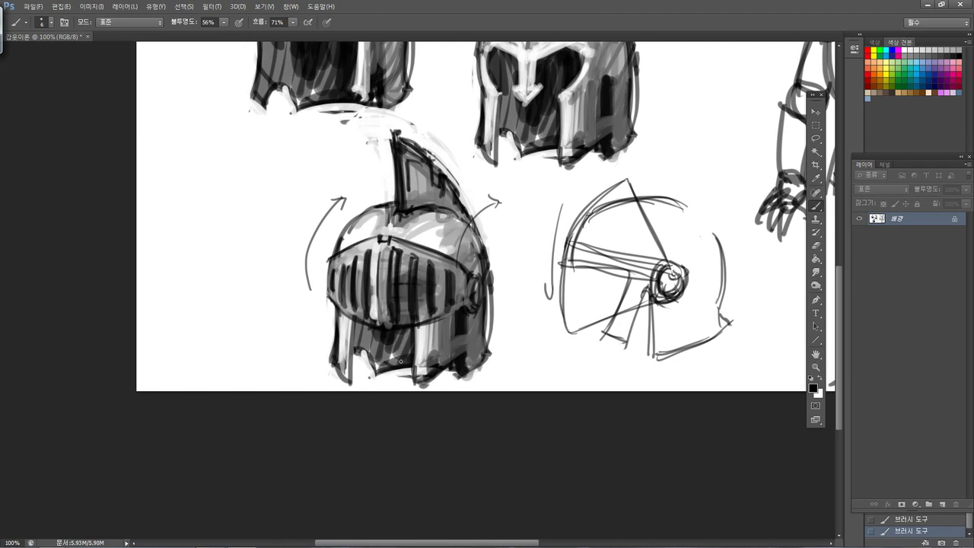
Step: Reinforce the visor's lower edge and peak, and sketch a tall curved crest over the side-view helmet's dome
{"action": "left_click_drag", "start_coordinate": [571, 332], "coordinate": [610, 317]}
{"action": "left_click_drag", "start_coordinate": [588, 209], "coordinate": [636, 190]}
{"action": "mouse_move", "coordinate": [621, 135]}
{"action": "left_mouse_down"}
{"action": "mouse_move", "coordinate": [627, 204]}
{"action": "mouse_move", "coordinate": [639, 193]}
{"action": "mouse_move", "coordinate": [631, 193]}
{"action": "left_mouse_up"}
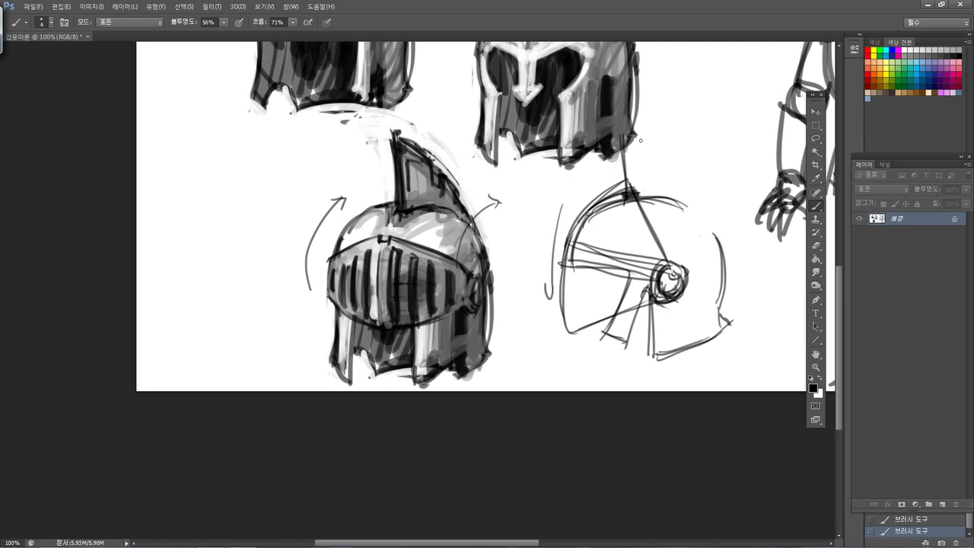
{"action": "mouse_move", "coordinate": [630, 134]}
{"action": "left_mouse_down"}
{"action": "mouse_move", "coordinate": [710, 172]}
{"action": "mouse_move", "coordinate": [732, 195]}
{"action": "mouse_move", "coordinate": [749, 298]}
{"action": "left_mouse_up"}
{"action": "left_click_drag", "start_coordinate": [715, 170], "coordinate": [753, 245]}
{"action": "left_click_drag", "start_coordinate": [724, 291], "coordinate": [750, 289]}
{"action": "left_click_drag", "start_coordinate": [713, 172], "coordinate": [730, 187]}
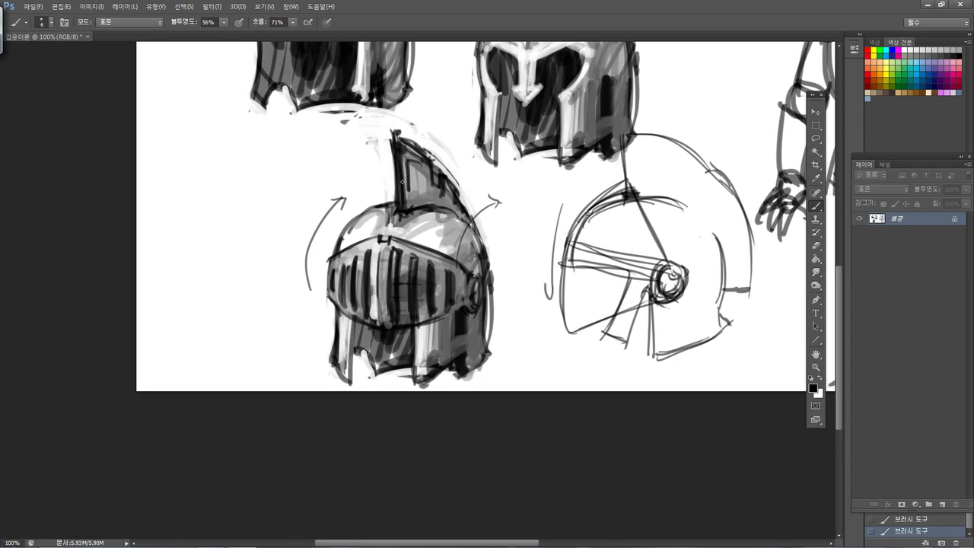
Step: Widen the canvas to 50 cm, anchoring the existing artwork at the middle right so the new space is added on the left
{"action": "left_click_drag", "start_coordinate": [499, 160], "coordinate": [507, 316]}
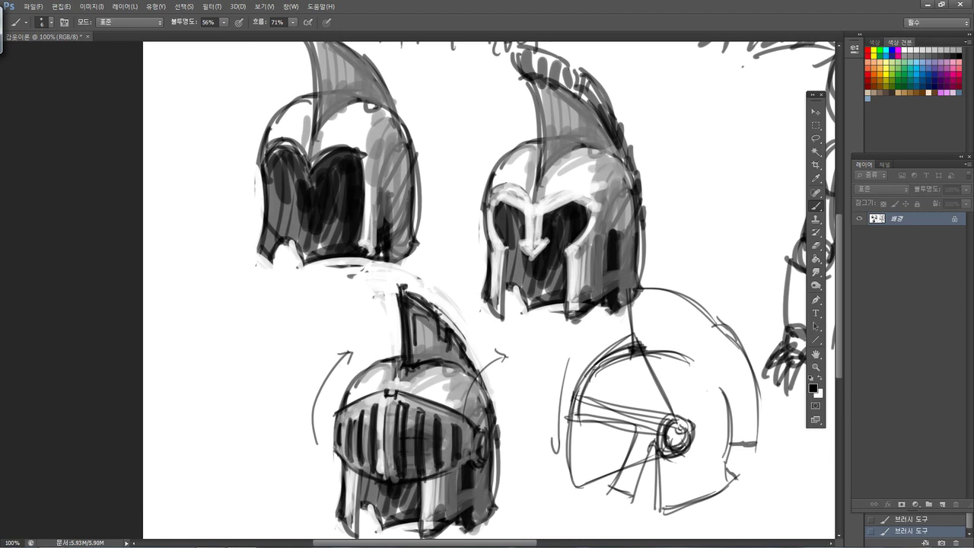
{"action": "left_click_drag", "start_coordinate": [534, 272], "coordinate": [508, 170]}
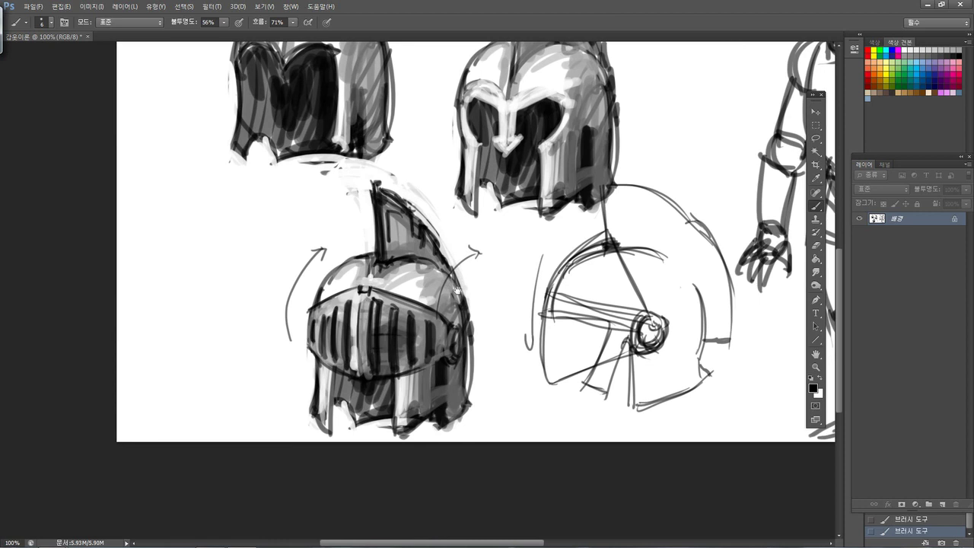
{"action": "mouse_move", "coordinate": [476, 293]}
{"action": "left_mouse_down"}
{"action": "mouse_move", "coordinate": [562, 335]}
{"action": "mouse_move", "coordinate": [521, 357]}
{"action": "mouse_move", "coordinate": [520, 379]}
{"action": "left_mouse_up"}
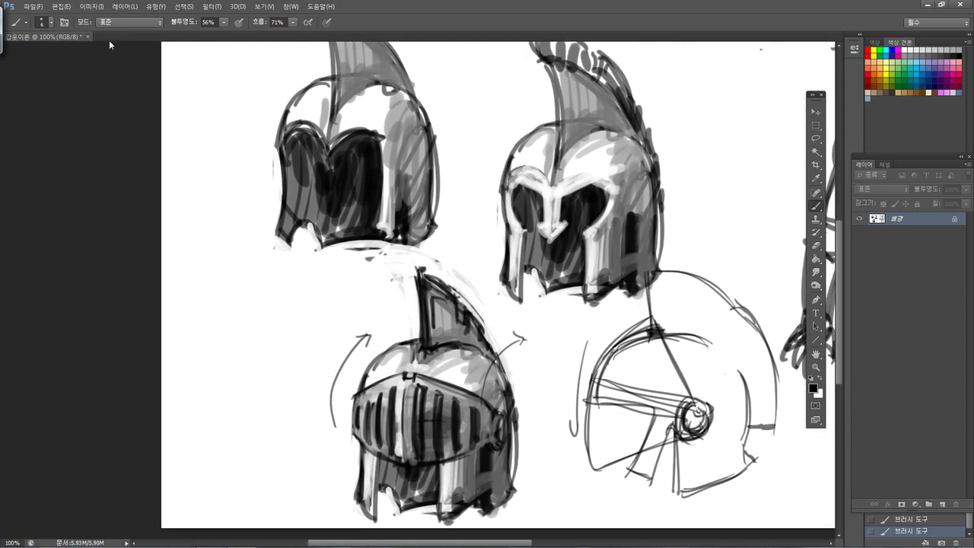
{"action": "left_click", "coordinate": [92, 12]}
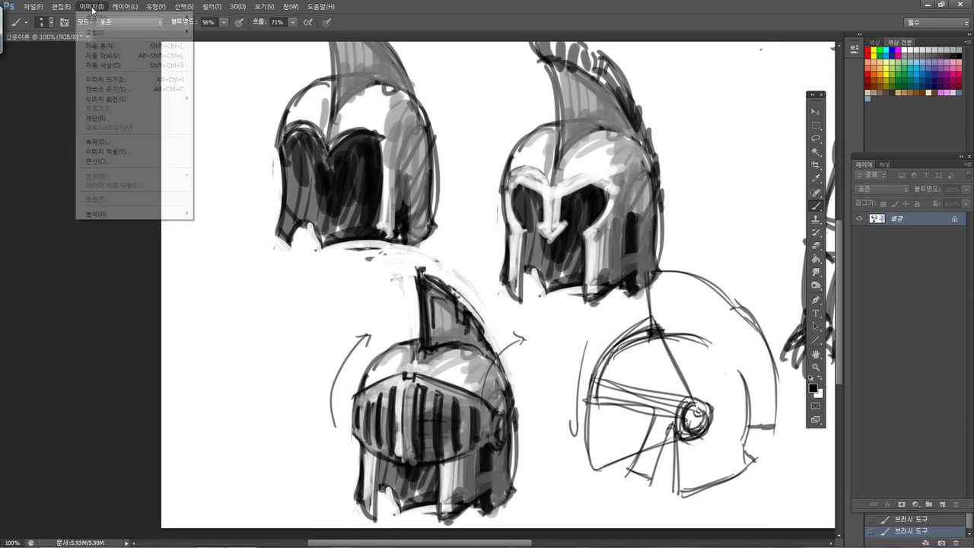
{"action": "left_click", "coordinate": [131, 90]}
{"action": "left_click", "coordinate": [484, 241]}
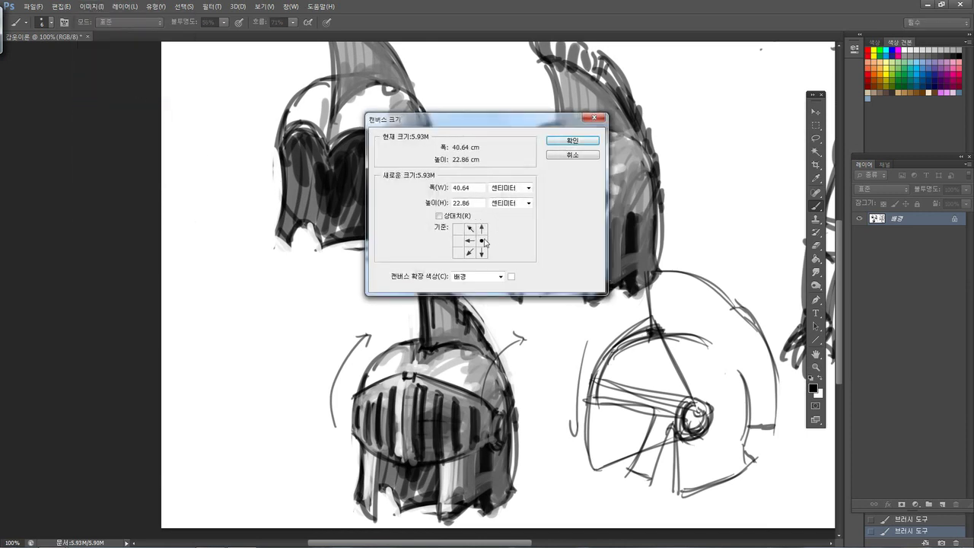
{"action": "double_click", "coordinate": [478, 188]}
{"action": "type", "text": "50"}
{"action": "left_click", "coordinate": [579, 142]}
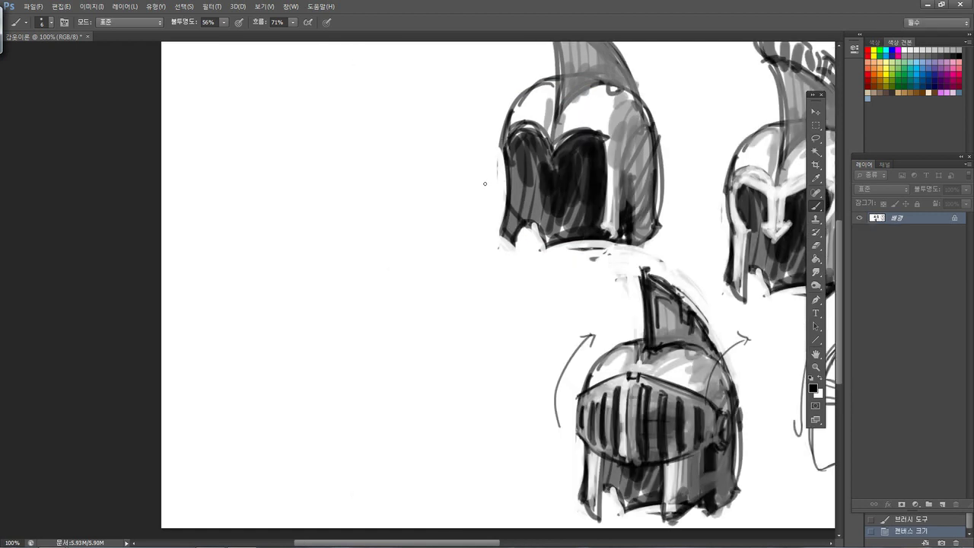
Step: Lasso the slit-visored helmet with its crest, place a duplicate in the blank canvas beside the open-faced helmet, and deselect it
{"action": "left_click_drag", "start_coordinate": [528, 274], "coordinate": [476, 240]}
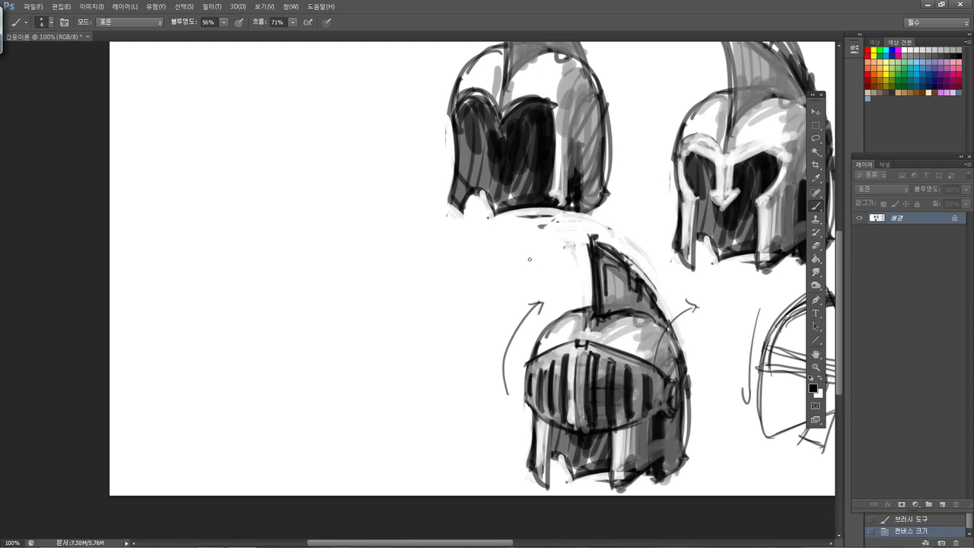
{"action": "left_click_drag", "start_coordinate": [513, 272], "coordinate": [475, 269]}
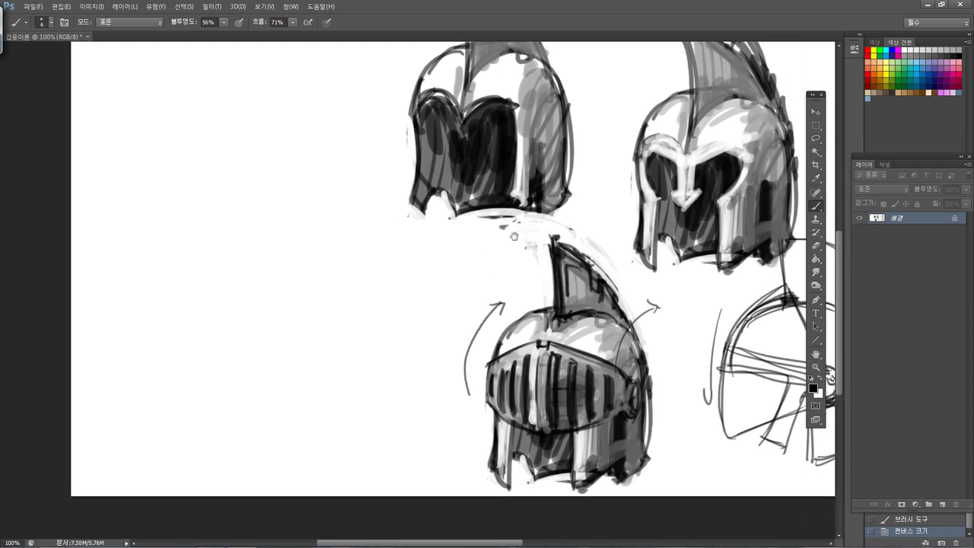
{"action": "left_click", "coordinate": [816, 139]}
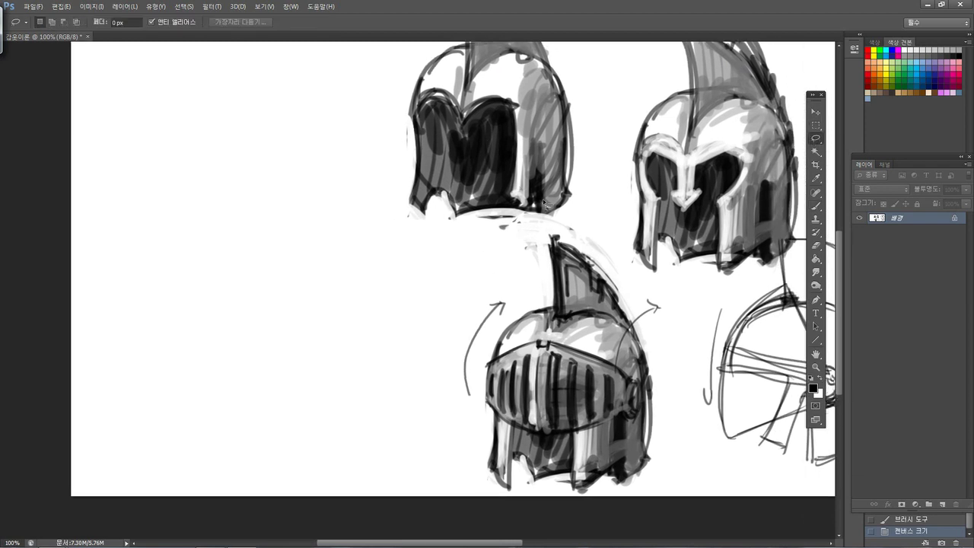
{"action": "mouse_move", "coordinate": [538, 261]}
{"action": "left_mouse_down"}
{"action": "mouse_move", "coordinate": [521, 309]}
{"action": "mouse_move", "coordinate": [483, 356]}
{"action": "mouse_move", "coordinate": [475, 437]}
{"action": "mouse_move", "coordinate": [488, 478]}
{"action": "mouse_move", "coordinate": [503, 495]}
{"action": "mouse_move", "coordinate": [564, 520]}
{"action": "mouse_move", "coordinate": [623, 511]}
{"action": "mouse_move", "coordinate": [660, 490]}
{"action": "mouse_move", "coordinate": [670, 431]}
{"action": "mouse_move", "coordinate": [663, 308]}
{"action": "mouse_move", "coordinate": [652, 284]}
{"action": "mouse_move", "coordinate": [599, 242]}
{"action": "mouse_move", "coordinate": [537, 230]}
{"action": "mouse_move", "coordinate": [538, 261]}
{"action": "left_mouse_up"}
{"action": "left_click_drag", "start_coordinate": [460, 312], "coordinate": [488, 353]}
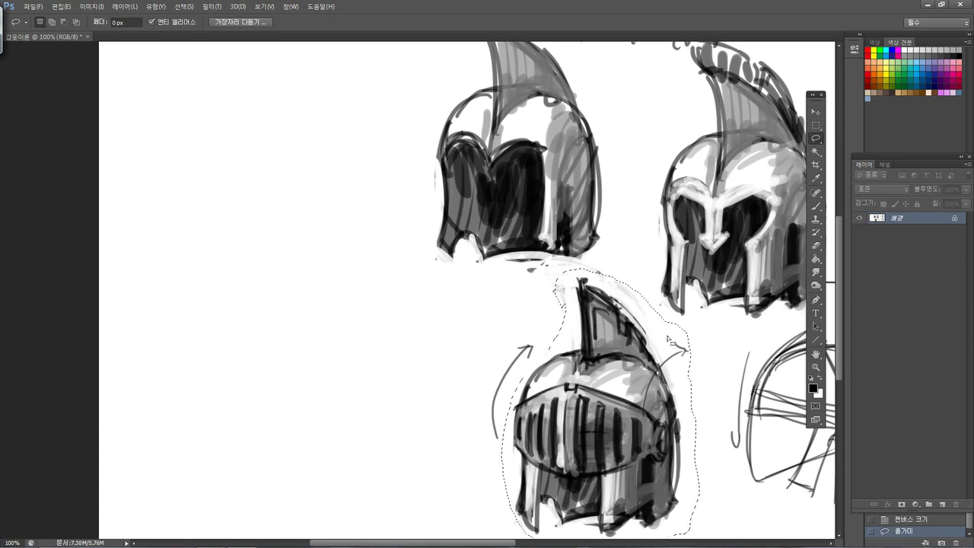
{"action": "left_click", "coordinate": [815, 112]}
{"action": "left_click_drag", "start_coordinate": [452, 341], "coordinate": [131, 121]}
{"action": "key", "text": "ctrl+d"}
{"action": "left_click_drag", "start_coordinate": [449, 287], "coordinate": [533, 357]}
{"action": "key", "text": "ctrl+z"}
{"action": "left_click_drag", "start_coordinate": [371, 275], "coordinate": [368, 246]}
{"action": "left_click_drag", "start_coordinate": [367, 240], "coordinate": [365, 243]}
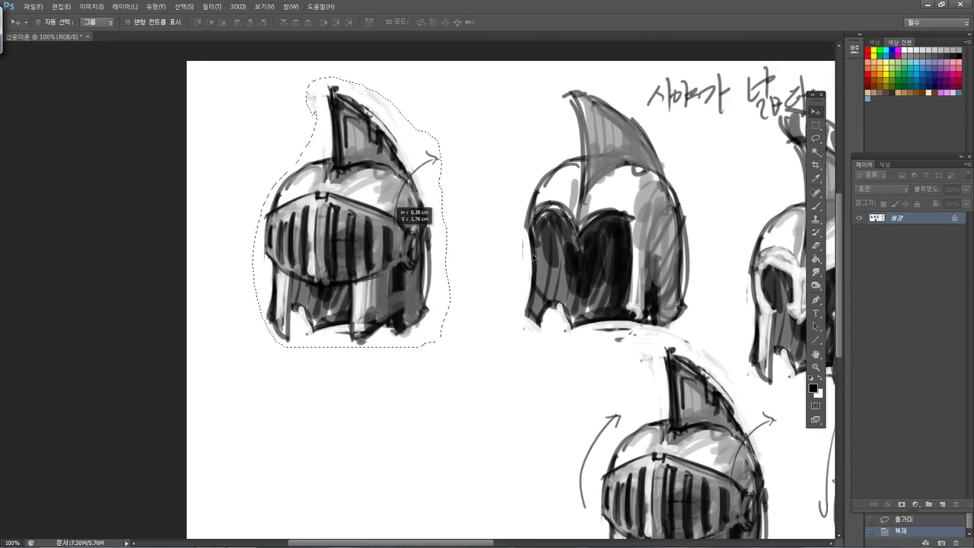
{"action": "left_click", "coordinate": [815, 138]}
{"action": "key", "text": "ctrl+d"}
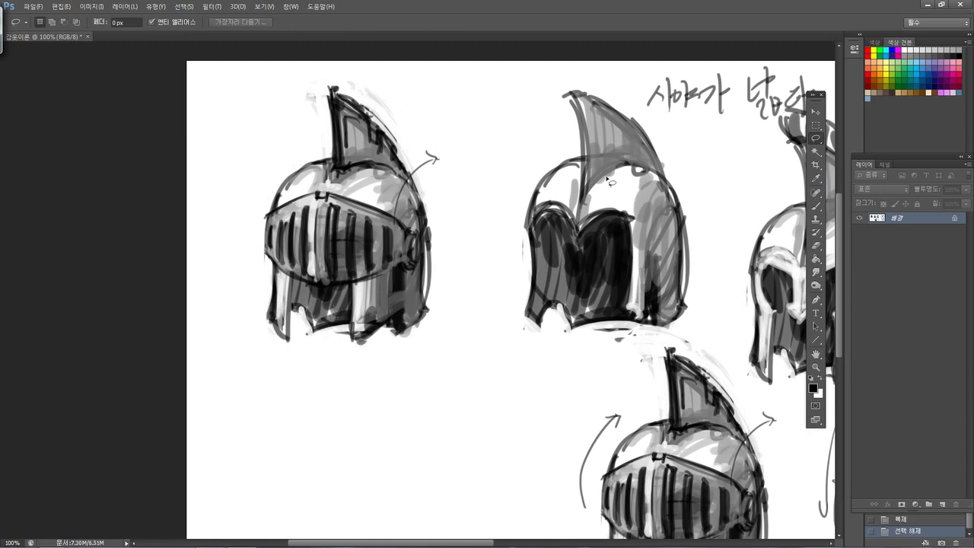
Step: Brush a tapering jaw outline below the copied helmet's visor, running down both sides and closing in a curved chin
{"action": "left_click", "coordinate": [814, 205]}
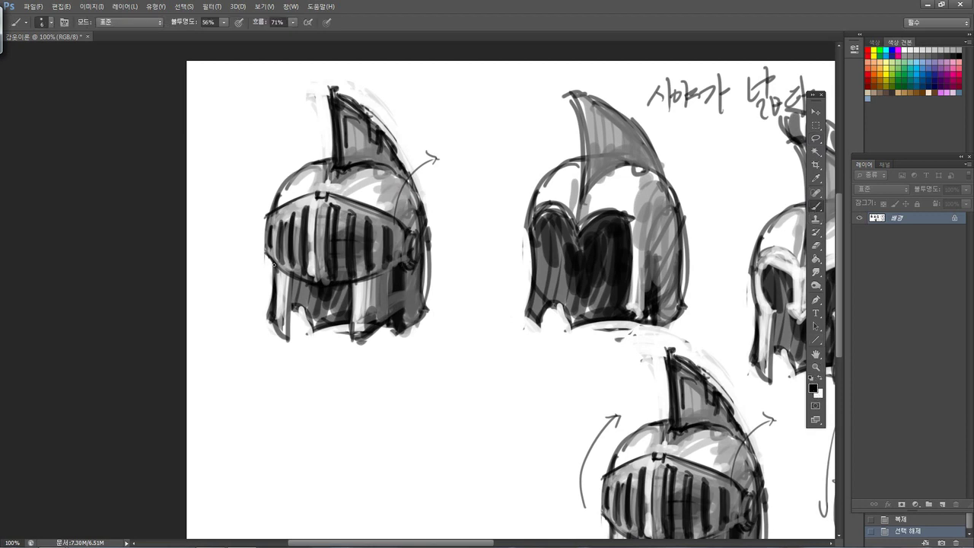
{"action": "left_click_drag", "start_coordinate": [266, 252], "coordinate": [297, 332]}
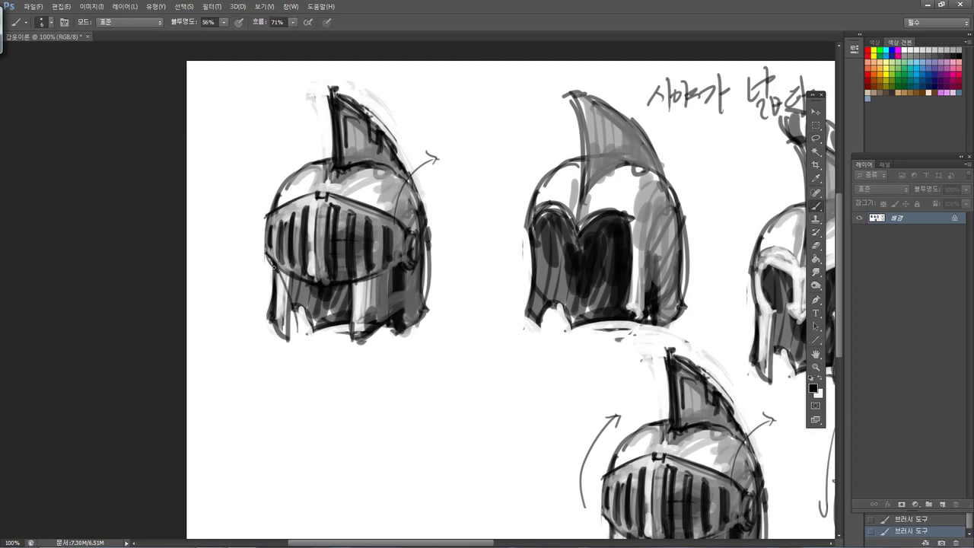
{"action": "left_click_drag", "start_coordinate": [271, 266], "coordinate": [295, 333]}
{"action": "mouse_move", "coordinate": [362, 330]}
{"action": "left_mouse_down"}
{"action": "mouse_move", "coordinate": [399, 274]}
{"action": "mouse_move", "coordinate": [374, 321]}
{"action": "left_mouse_up"}
{"action": "left_click_drag", "start_coordinate": [392, 274], "coordinate": [376, 323]}
{"action": "mouse_move", "coordinate": [300, 327]}
{"action": "left_mouse_down"}
{"action": "mouse_move", "coordinate": [346, 340]}
{"action": "mouse_move", "coordinate": [334, 350]}
{"action": "mouse_move", "coordinate": [379, 332]}
{"action": "left_mouse_up"}
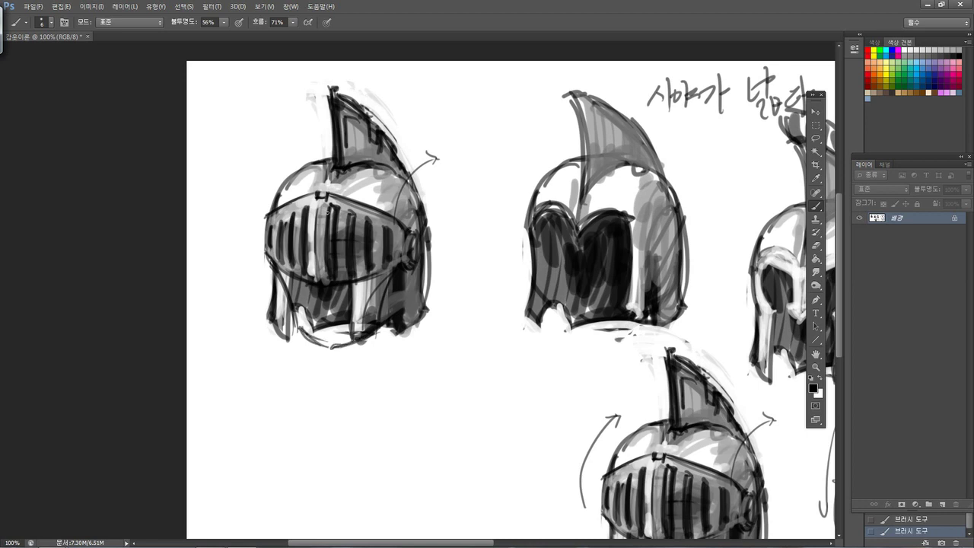
Step: Draw a dark centre ridge down the copied helmet's visor and continue it to the chin
{"action": "left_click_drag", "start_coordinate": [318, 199], "coordinate": [312, 276]}
{"action": "left_click_drag", "start_coordinate": [316, 222], "coordinate": [310, 277]}
{"action": "left_click_drag", "start_coordinate": [321, 199], "coordinate": [312, 279]}
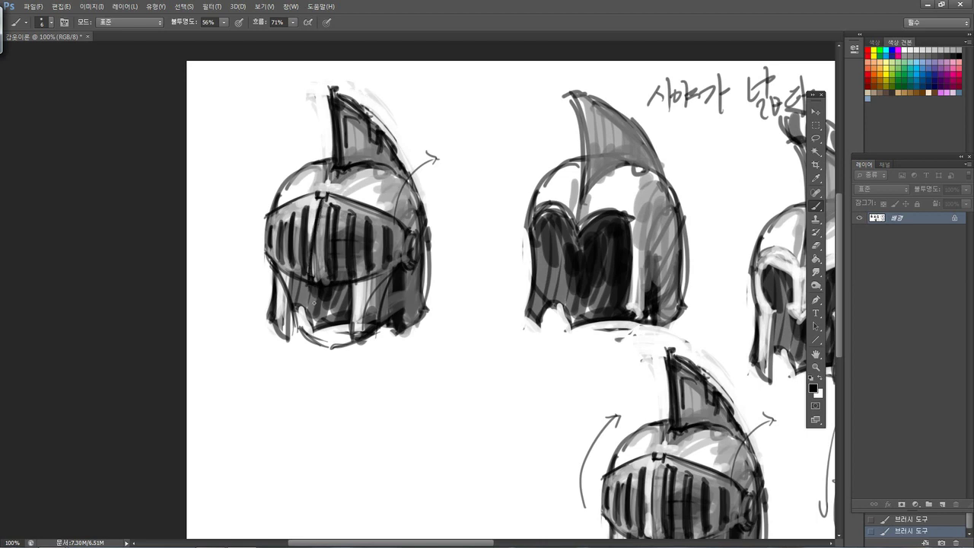
{"action": "left_click_drag", "start_coordinate": [328, 347], "coordinate": [312, 291]}
{"action": "left_click_drag", "start_coordinate": [326, 362], "coordinate": [311, 297]}
Step: Sample the visor's light grey and paint over the slits on its front half with a 30 px brush
{"action": "left_click", "coordinate": [312, 208], "text": "alt"}
{"action": "key", "text": "bracketright"}
{"action": "key", "text": "bracketright"}
{"action": "key", "text": "bracketright"}
{"action": "key", "text": "bracketright"}
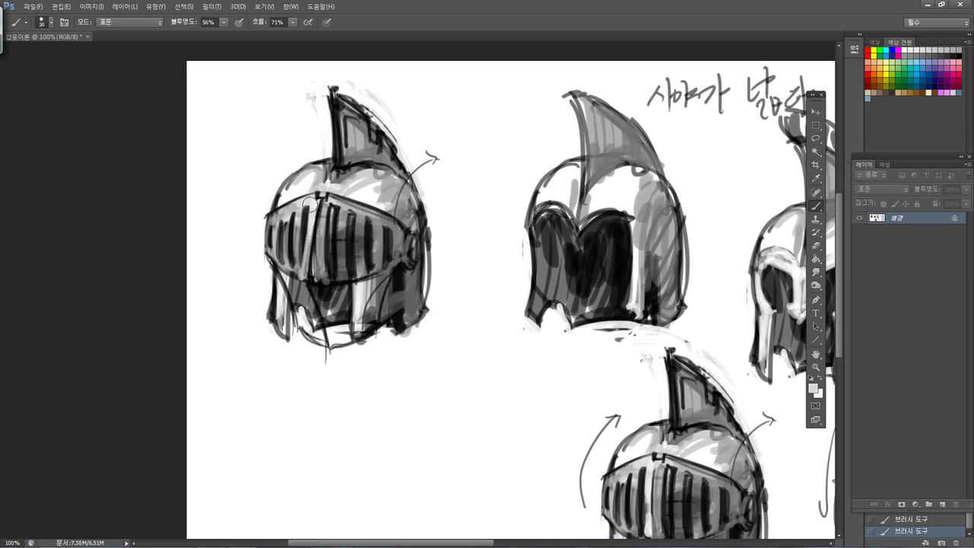
{"action": "mouse_move", "coordinate": [307, 212]}
{"action": "left_mouse_down"}
{"action": "mouse_move", "coordinate": [278, 263]}
{"action": "mouse_move", "coordinate": [282, 223]}
{"action": "mouse_move", "coordinate": [274, 244]}
{"action": "mouse_move", "coordinate": [278, 220]}
{"action": "mouse_move", "coordinate": [278, 229]}
{"action": "mouse_move", "coordinate": [302, 208]}
{"action": "mouse_move", "coordinate": [292, 252]}
{"action": "mouse_move", "coordinate": [300, 244]}
{"action": "mouse_move", "coordinate": [297, 277]}
{"action": "left_mouse_up"}
{"action": "key", "text": "bracketleft"}
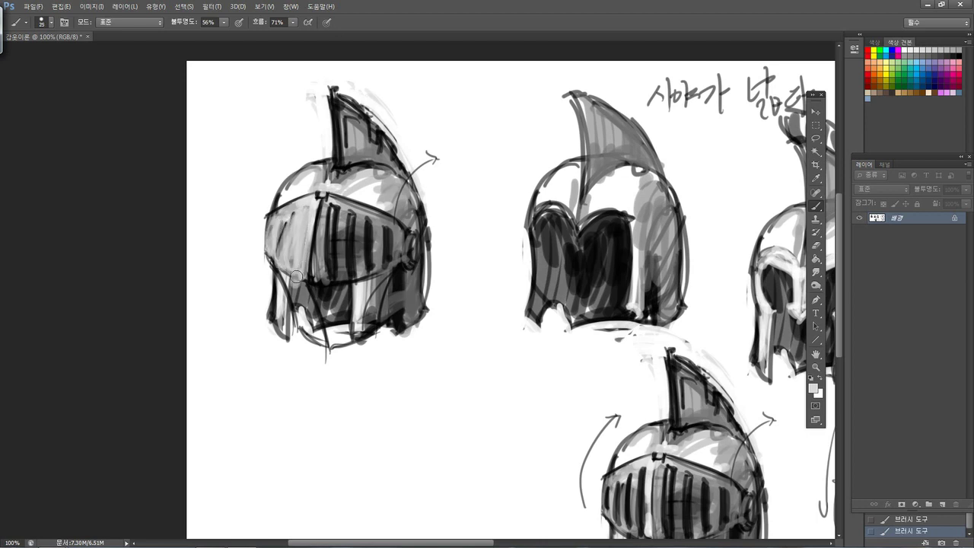
Step: Paint out the old front cheek guard outside the new jaw outline, using white sampled from the background
{"action": "left_click_drag", "start_coordinate": [270, 277], "coordinate": [287, 330]}
{"action": "key", "text": "bracketright"}
{"action": "mouse_move", "coordinate": [268, 281]}
{"action": "left_mouse_down"}
{"action": "mouse_move", "coordinate": [284, 341]}
{"action": "mouse_move", "coordinate": [265, 307]}
{"action": "mouse_move", "coordinate": [283, 346]}
{"action": "left_mouse_up"}
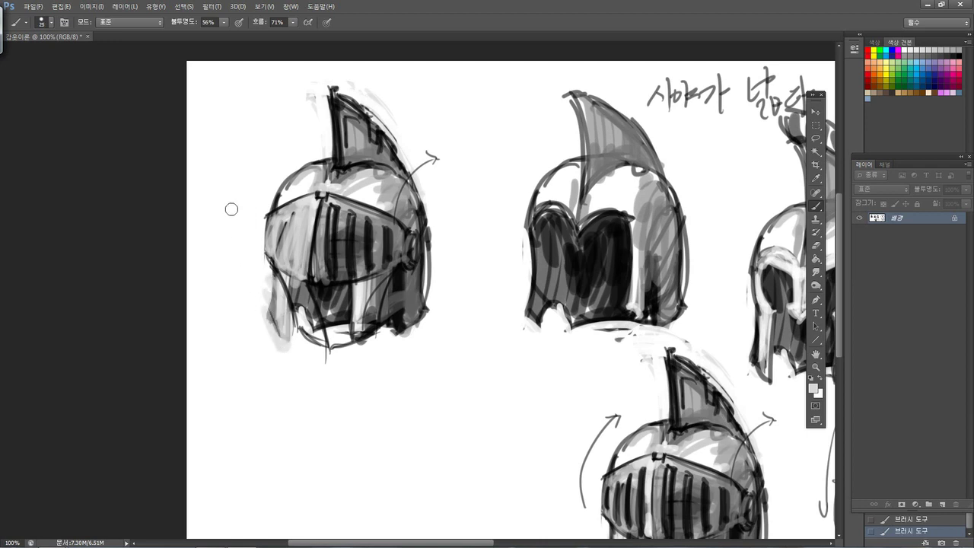
{"action": "left_click", "coordinate": [248, 308], "text": "alt"}
{"action": "left_click_drag", "start_coordinate": [266, 279], "coordinate": [289, 332]}
{"action": "mouse_move", "coordinate": [268, 277]}
{"action": "left_mouse_down"}
{"action": "mouse_move", "coordinate": [279, 304]}
{"action": "mouse_move", "coordinate": [269, 271]}
{"action": "mouse_move", "coordinate": [273, 306]}
{"action": "mouse_move", "coordinate": [265, 300]}
{"action": "mouse_move", "coordinate": [267, 292]}
{"action": "mouse_move", "coordinate": [280, 346]}
{"action": "left_mouse_up"}
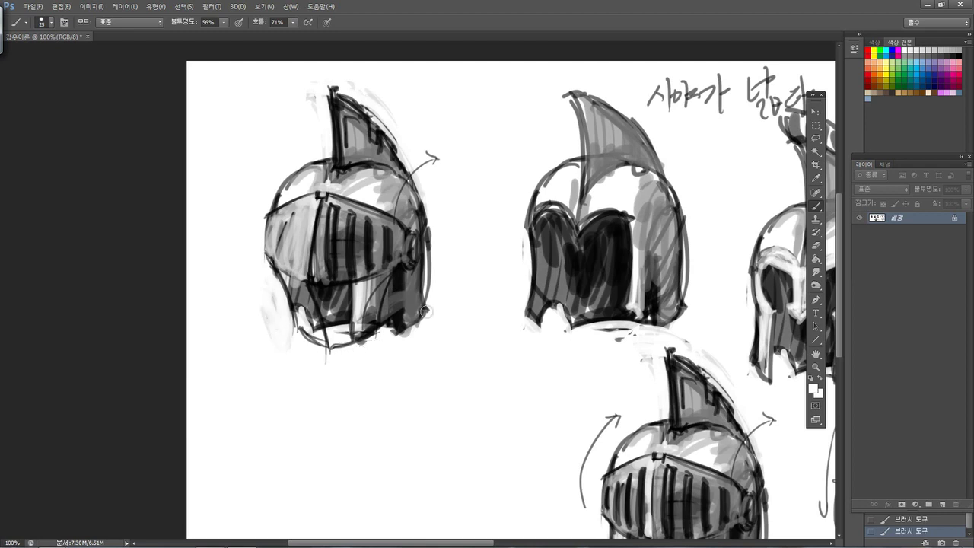
Step: Paint the copied helmet's old lower back corner white to trim it to the tapered jaw
{"action": "mouse_move", "coordinate": [388, 334]}
{"action": "left_mouse_down"}
{"action": "mouse_move", "coordinate": [426, 303]}
{"action": "mouse_move", "coordinate": [391, 331]}
{"action": "mouse_move", "coordinate": [399, 340]}
{"action": "mouse_move", "coordinate": [426, 303]}
{"action": "left_mouse_up"}
{"action": "left_click_drag", "start_coordinate": [435, 228], "coordinate": [428, 298]}
{"action": "mouse_move", "coordinate": [431, 245]}
{"action": "left_mouse_down"}
{"action": "mouse_move", "coordinate": [428, 298]}
{"action": "mouse_move", "coordinate": [401, 335]}
{"action": "left_mouse_up"}
{"action": "left_click_drag", "start_coordinate": [430, 283], "coordinate": [396, 333]}
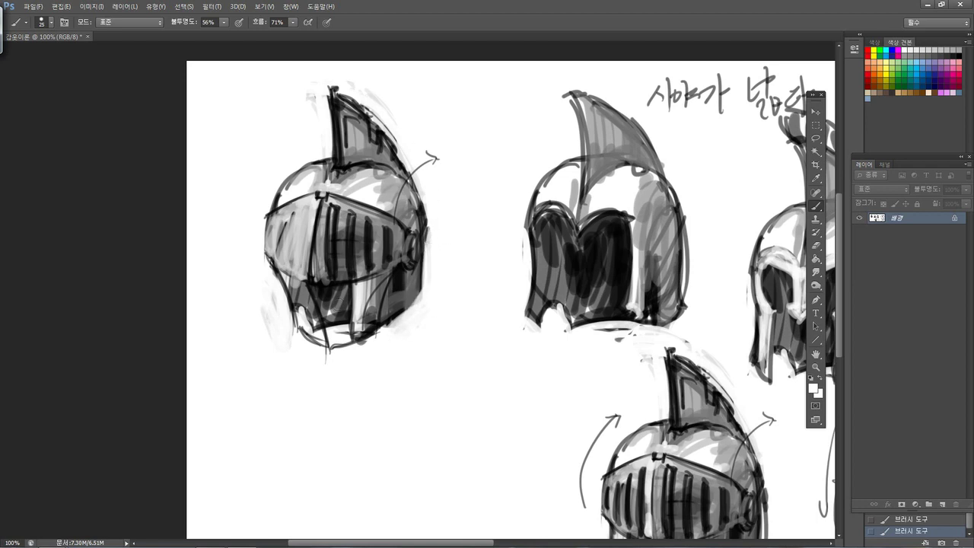
Step: Fill the front jaw panel with sampled mid grey and darken the centre ridge down to the chin
{"action": "left_click", "coordinate": [323, 265], "text": "alt"}
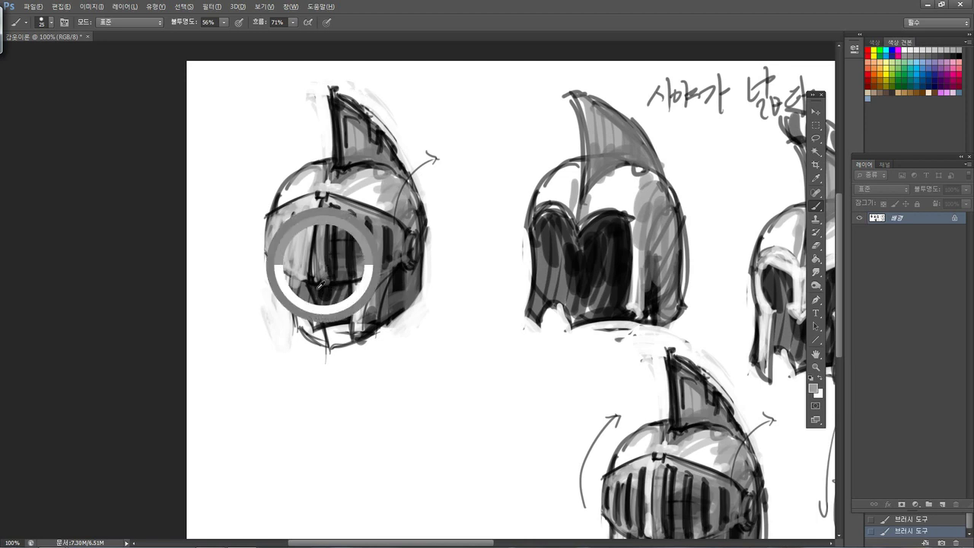
{"action": "mouse_move", "coordinate": [307, 337]}
{"action": "left_mouse_down"}
{"action": "mouse_move", "coordinate": [297, 286]}
{"action": "mouse_move", "coordinate": [313, 331]}
{"action": "left_mouse_up"}
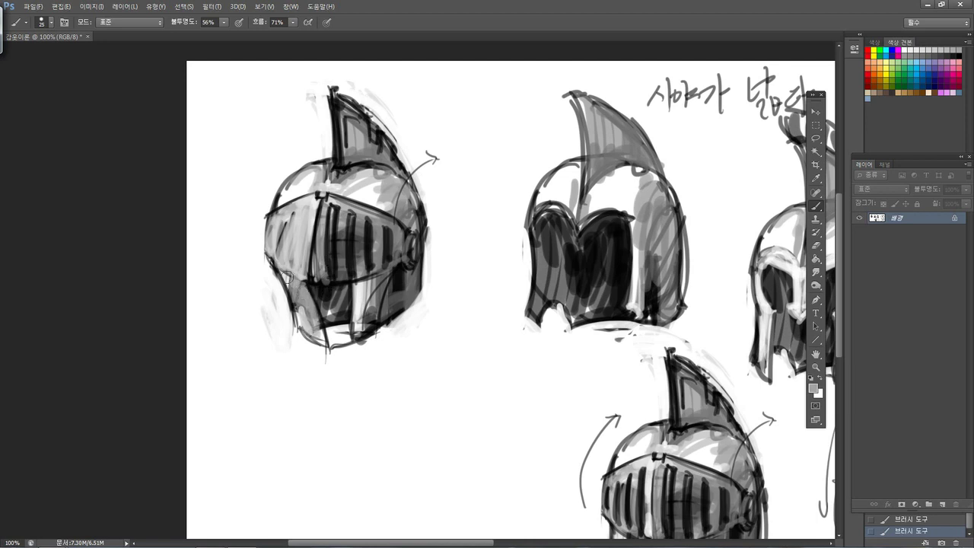
{"action": "left_click_drag", "start_coordinate": [292, 284], "coordinate": [315, 334]}
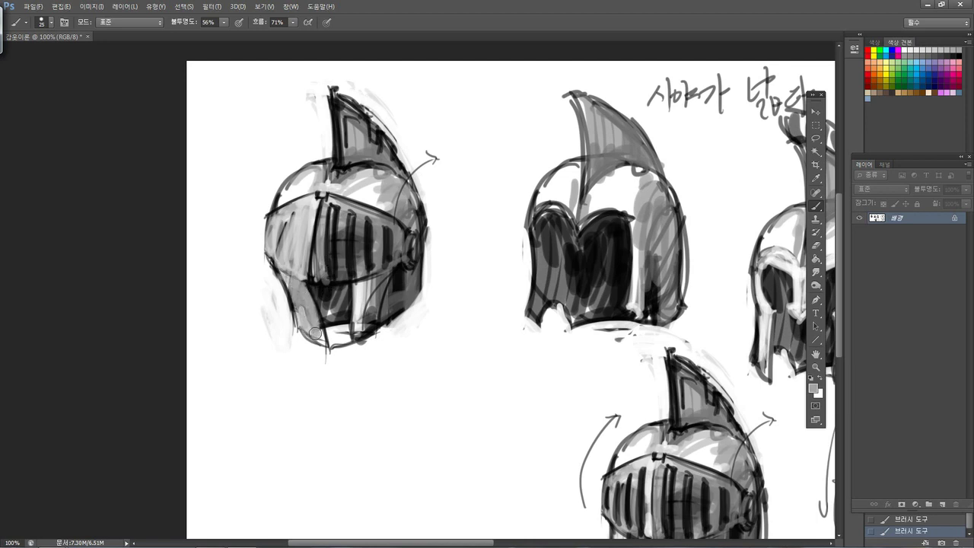
{"action": "left_click", "coordinate": [317, 271], "text": "alt"}
{"action": "left_click_drag", "start_coordinate": [319, 238], "coordinate": [312, 286]}
{"action": "mouse_move", "coordinate": [325, 199]}
{"action": "left_mouse_down"}
{"action": "mouse_move", "coordinate": [316, 268]}
{"action": "mouse_move", "coordinate": [332, 346]}
{"action": "left_mouse_up"}
Step: Sample a dark tone and fill the side of the jaw below the visor, covering the old face opening and cheek guard
{"action": "left_click", "coordinate": [327, 289], "text": "alt"}
{"action": "left_click_drag", "start_coordinate": [327, 291], "coordinate": [337, 335]}
{"action": "mouse_move", "coordinate": [335, 285]}
{"action": "left_mouse_down"}
{"action": "mouse_move", "coordinate": [381, 280]}
{"action": "mouse_move", "coordinate": [400, 268]}
{"action": "mouse_move", "coordinate": [369, 319]}
{"action": "left_mouse_up"}
{"action": "left_click_drag", "start_coordinate": [368, 285], "coordinate": [343, 332]}
{"action": "mouse_move", "coordinate": [340, 298]}
{"action": "left_mouse_down"}
{"action": "mouse_move", "coordinate": [351, 333]}
{"action": "mouse_move", "coordinate": [338, 339]}
{"action": "mouse_move", "coordinate": [363, 331]}
{"action": "mouse_move", "coordinate": [343, 296]}
{"action": "mouse_move", "coordinate": [358, 305]}
{"action": "mouse_move", "coordinate": [369, 294]}
{"action": "mouse_move", "coordinate": [374, 325]}
{"action": "left_mouse_up"}
{"action": "left_click_drag", "start_coordinate": [385, 280], "coordinate": [370, 327]}
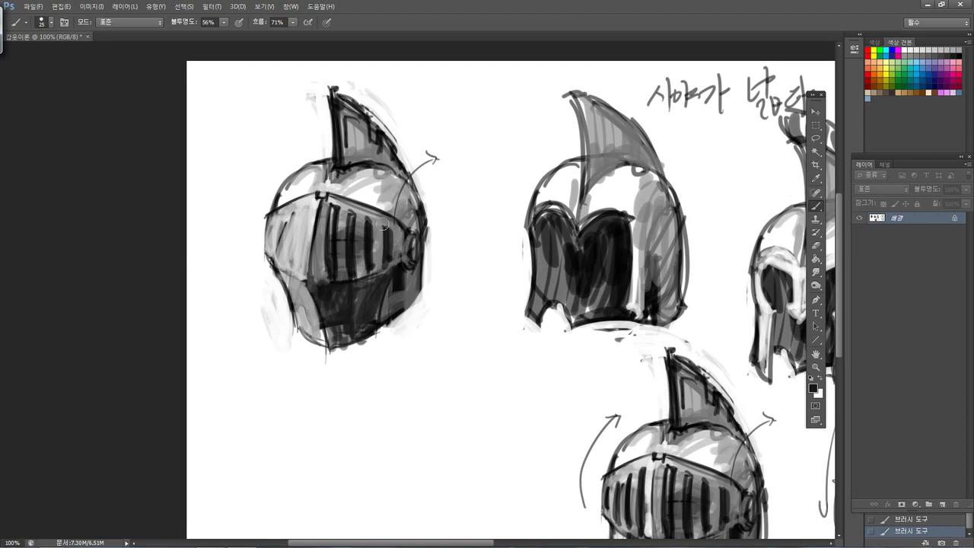
Step: Paint over the visor's upper edge in light grey and cover its side pivot and the helmet's back with sampled darker greys
{"action": "left_click", "coordinate": [310, 185], "text": "alt"}
{"action": "mouse_move", "coordinate": [320, 192]}
{"action": "left_mouse_down"}
{"action": "mouse_move", "coordinate": [271, 218]}
{"action": "mouse_move", "coordinate": [323, 174]}
{"action": "mouse_move", "coordinate": [279, 208]}
{"action": "mouse_move", "coordinate": [324, 183]}
{"action": "mouse_move", "coordinate": [351, 202]}
{"action": "mouse_move", "coordinate": [334, 193]}
{"action": "mouse_move", "coordinate": [394, 194]}
{"action": "left_mouse_up"}
{"action": "left_click", "coordinate": [393, 191], "text": "alt"}
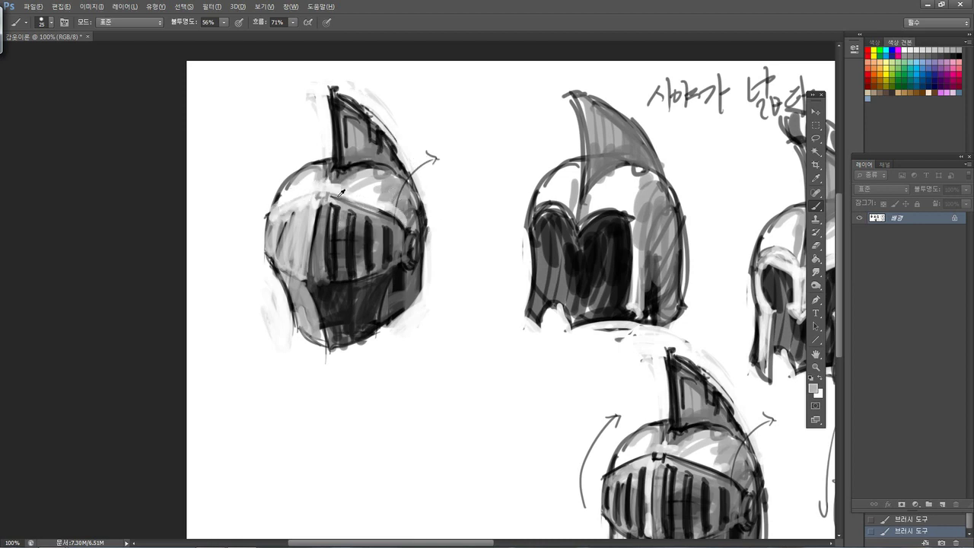
{"action": "mouse_move", "coordinate": [334, 199]}
{"action": "left_mouse_down"}
{"action": "mouse_move", "coordinate": [381, 211]}
{"action": "mouse_move", "coordinate": [344, 196]}
{"action": "mouse_move", "coordinate": [376, 177]}
{"action": "mouse_move", "coordinate": [357, 210]}
{"action": "mouse_move", "coordinate": [401, 199]}
{"action": "mouse_move", "coordinate": [420, 283]}
{"action": "mouse_move", "coordinate": [400, 279]}
{"action": "mouse_move", "coordinate": [404, 304]}
{"action": "mouse_move", "coordinate": [407, 274]}
{"action": "mouse_move", "coordinate": [413, 290]}
{"action": "mouse_move", "coordinate": [395, 300]}
{"action": "mouse_move", "coordinate": [398, 287]}
{"action": "mouse_move", "coordinate": [384, 278]}
{"action": "mouse_move", "coordinate": [339, 300]}
{"action": "mouse_move", "coordinate": [369, 295]}
{"action": "mouse_move", "coordinate": [356, 324]}
{"action": "mouse_move", "coordinate": [344, 293]}
{"action": "mouse_move", "coordinate": [329, 301]}
{"action": "mouse_move", "coordinate": [356, 335]}
{"action": "mouse_move", "coordinate": [419, 258]}
{"action": "left_mouse_up"}
{"action": "left_click", "coordinate": [402, 242], "text": "alt"}
{"action": "mouse_move", "coordinate": [404, 290]}
{"action": "left_mouse_down"}
{"action": "mouse_move", "coordinate": [418, 224]}
{"action": "mouse_move", "coordinate": [403, 290]}
{"action": "mouse_move", "coordinate": [411, 187]}
{"action": "mouse_move", "coordinate": [399, 206]}
{"action": "mouse_move", "coordinate": [398, 244]}
{"action": "mouse_move", "coordinate": [423, 242]}
{"action": "left_mouse_up"}
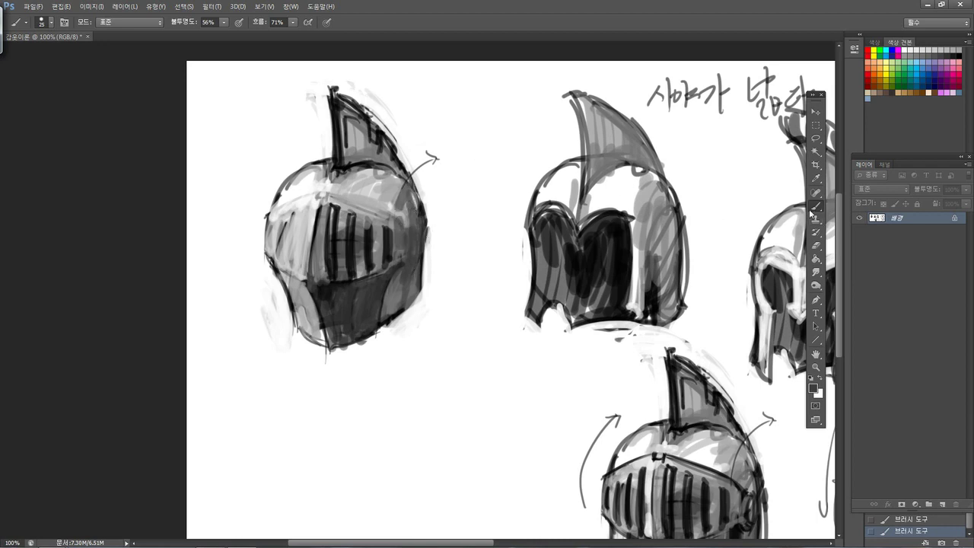
Step: Reset the brush colour to black, reduce the brush size, and paint vertical slits down the visor's shaded side and the jaw
{"action": "left_click", "coordinate": [810, 377]}
{"action": "key", "text": "bracketleft"}
{"action": "left_click_drag", "start_coordinate": [336, 314], "coordinate": [329, 284]}
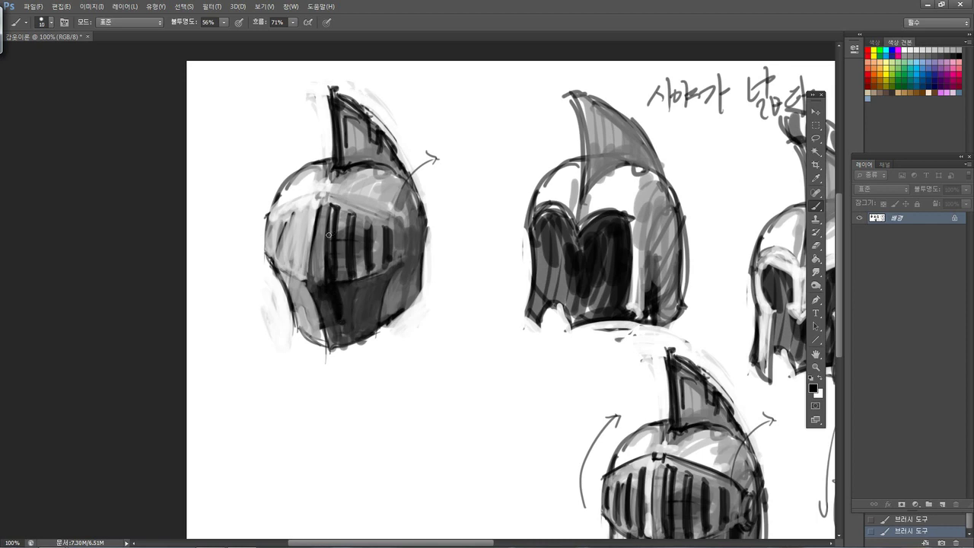
{"action": "left_click_drag", "start_coordinate": [334, 216], "coordinate": [333, 266]}
{"action": "left_click_drag", "start_coordinate": [353, 313], "coordinate": [352, 286]}
{"action": "mouse_move", "coordinate": [350, 323]}
{"action": "left_mouse_down"}
{"action": "mouse_move", "coordinate": [353, 282]}
{"action": "mouse_move", "coordinate": [350, 325]}
{"action": "left_mouse_up"}
{"action": "left_click_drag", "start_coordinate": [329, 292], "coordinate": [339, 337]}
{"action": "left_click_drag", "start_coordinate": [366, 266], "coordinate": [361, 325]}
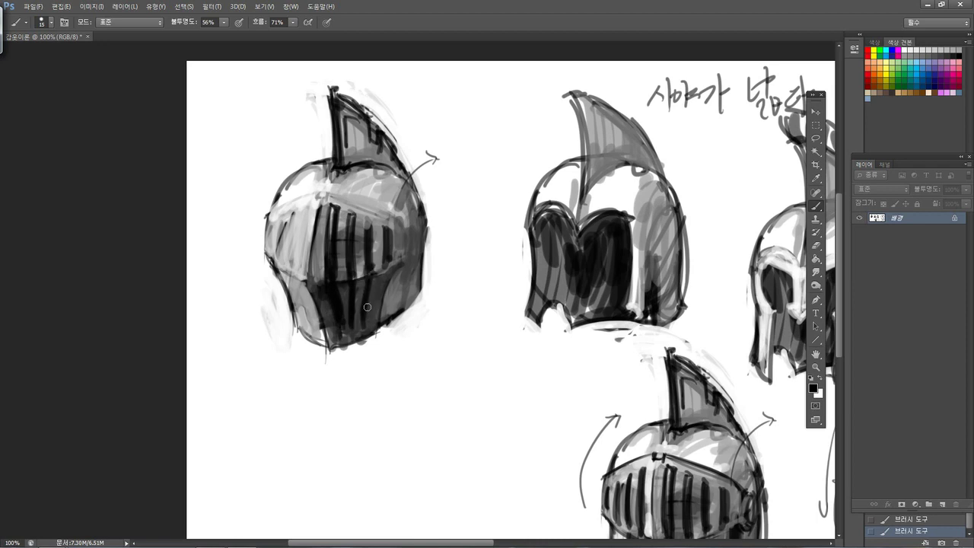
{"action": "mouse_move", "coordinate": [389, 250]}
{"action": "left_mouse_down"}
{"action": "mouse_move", "coordinate": [388, 271]}
{"action": "mouse_move", "coordinate": [396, 260]}
{"action": "mouse_move", "coordinate": [373, 322]}
{"action": "mouse_move", "coordinate": [384, 261]}
{"action": "left_mouse_up"}
Step: Paint black slanted slits across the visor's lit front half and continue them down the front jaw panel
{"action": "left_click_drag", "start_coordinate": [305, 214], "coordinate": [289, 279]}
{"action": "mouse_move", "coordinate": [303, 212]}
{"action": "left_mouse_down"}
{"action": "mouse_move", "coordinate": [290, 271]}
{"action": "mouse_move", "coordinate": [311, 312]}
{"action": "mouse_move", "coordinate": [308, 332]}
{"action": "left_mouse_up"}
{"action": "mouse_move", "coordinate": [290, 218]}
{"action": "left_mouse_down"}
{"action": "mouse_move", "coordinate": [280, 266]}
{"action": "mouse_move", "coordinate": [282, 250]}
{"action": "mouse_move", "coordinate": [304, 324]}
{"action": "left_mouse_up"}
{"action": "left_click_drag", "start_coordinate": [285, 279], "coordinate": [304, 328]}
{"action": "key", "text": "bracketleft"}
{"action": "key", "text": "bracketright"}
{"action": "mouse_move", "coordinate": [280, 218]}
{"action": "left_mouse_down"}
{"action": "mouse_move", "coordinate": [272, 267]}
{"action": "mouse_move", "coordinate": [271, 258]}
{"action": "left_mouse_up"}
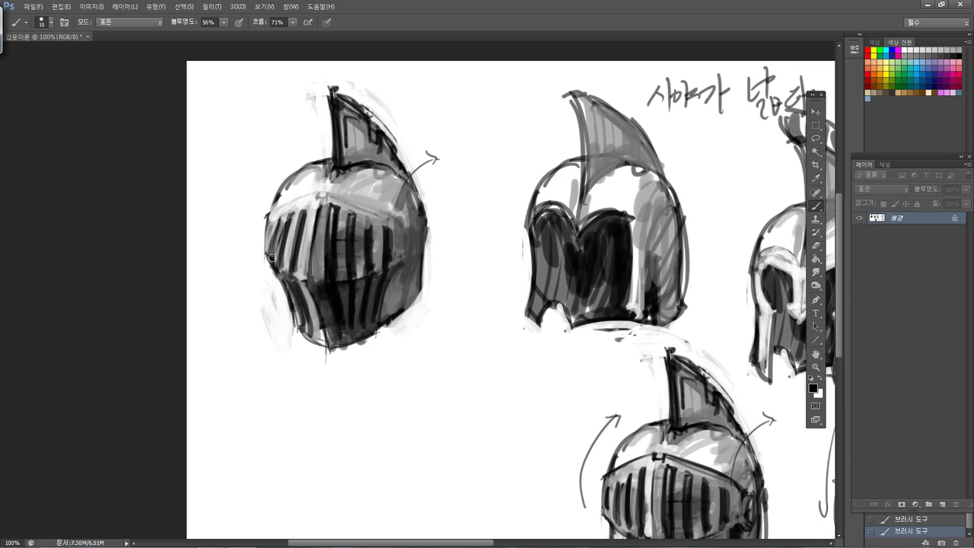
{"action": "left_click_drag", "start_coordinate": [277, 216], "coordinate": [268, 260]}
Step: Add curved black slits to the rear of the jaw, following its edge up toward the visor's side
{"action": "mouse_move", "coordinate": [407, 265]}
{"action": "left_mouse_down"}
{"action": "mouse_move", "coordinate": [416, 274]}
{"action": "mouse_move", "coordinate": [385, 325]}
{"action": "left_mouse_up"}
{"action": "mouse_move", "coordinate": [398, 281]}
{"action": "left_mouse_down"}
{"action": "mouse_move", "coordinate": [425, 228]}
{"action": "mouse_move", "coordinate": [417, 249]}
{"action": "left_mouse_up"}
{"action": "left_click_drag", "start_coordinate": [398, 292], "coordinate": [397, 321]}
{"action": "mouse_move", "coordinate": [416, 271]}
{"action": "left_mouse_down"}
{"action": "mouse_move", "coordinate": [400, 312]}
{"action": "mouse_move", "coordinate": [416, 307]}
{"action": "mouse_move", "coordinate": [398, 327]}
{"action": "left_mouse_up"}
Step: Shade the dome with sampled greys using a 20 px brush, and darken the jaw's lower edge around the chin
{"action": "left_click_drag", "start_coordinate": [500, 351], "coordinate": [522, 314]}
{"action": "left_click", "coordinate": [325, 135], "text": "alt"}
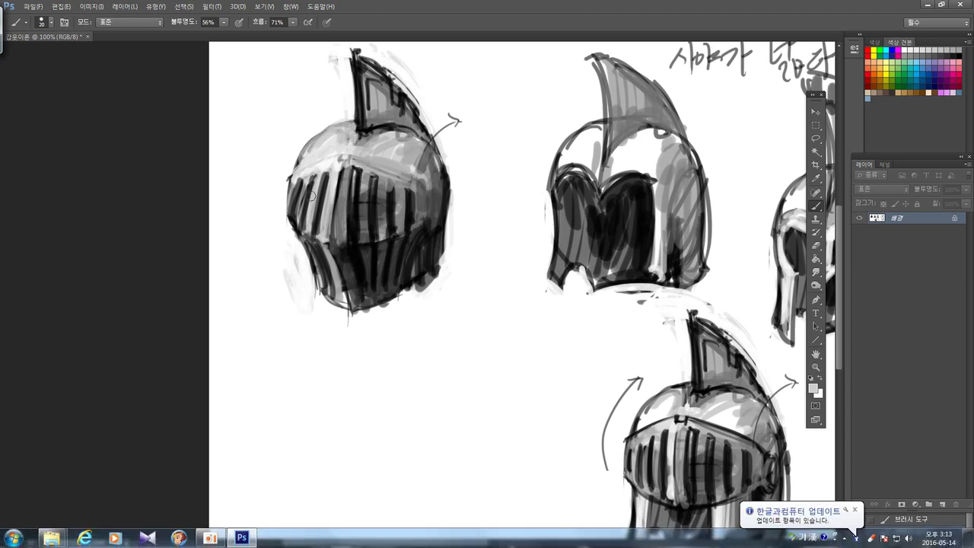
{"action": "left_click", "coordinate": [369, 106], "text": "alt"}
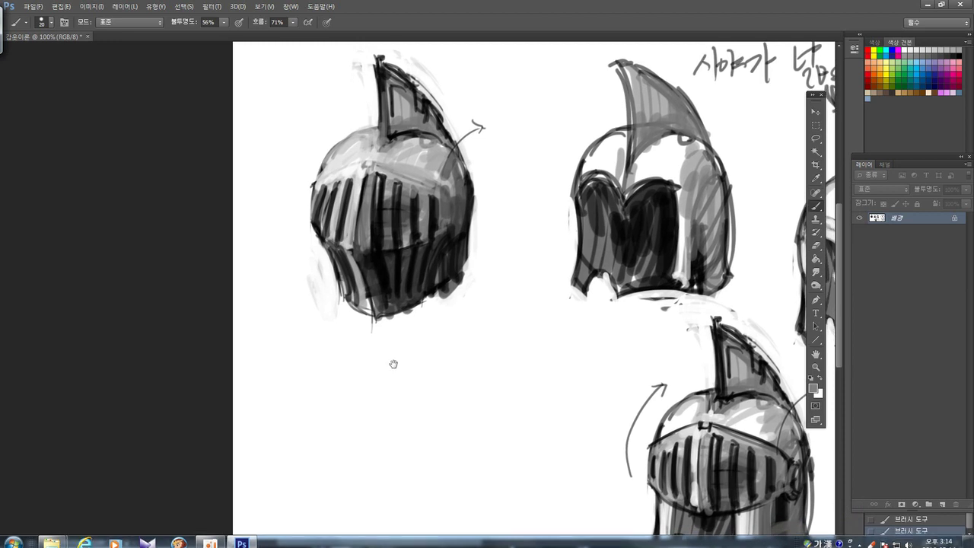
{"action": "left_click", "coordinate": [357, 253], "text": "alt"}
{"action": "mouse_move", "coordinate": [352, 294]}
{"action": "left_mouse_down"}
{"action": "mouse_move", "coordinate": [358, 279]}
{"action": "mouse_move", "coordinate": [366, 317]}
{"action": "left_mouse_up"}
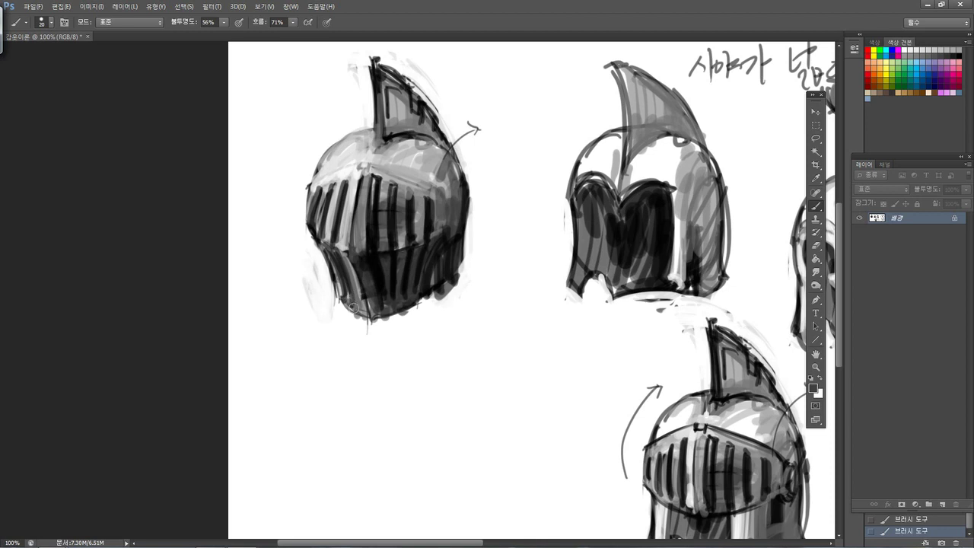
{"action": "mouse_move", "coordinate": [434, 228]}
{"action": "left_mouse_down"}
{"action": "mouse_move", "coordinate": [457, 300]}
{"action": "mouse_move", "coordinate": [397, 304]}
{"action": "mouse_move", "coordinate": [384, 251]}
{"action": "mouse_move", "coordinate": [441, 220]}
{"action": "left_mouse_up"}
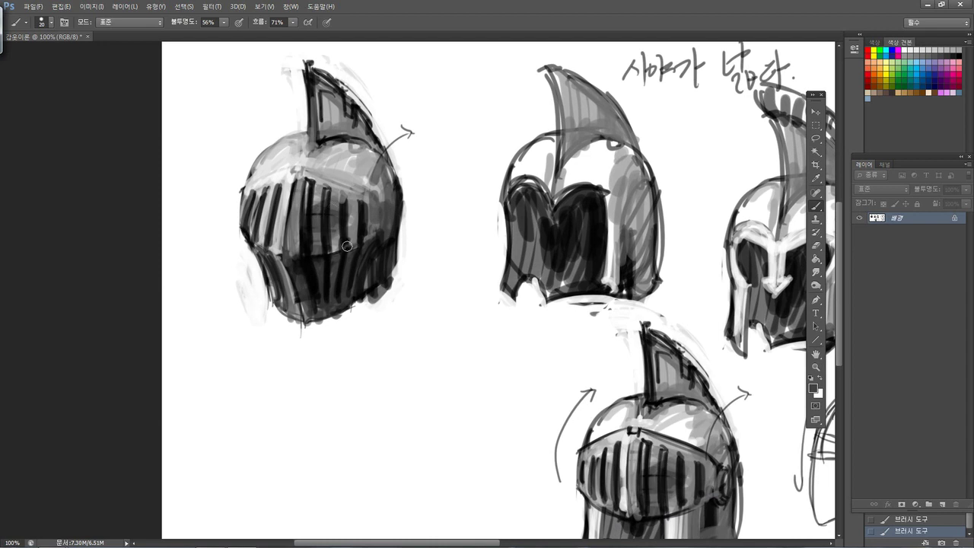
{"action": "mouse_move", "coordinate": [455, 328]}
{"action": "left_mouse_down"}
{"action": "mouse_move", "coordinate": [430, 245]}
{"action": "mouse_move", "coordinate": [406, 343]}
{"action": "mouse_move", "coordinate": [360, 294]}
{"action": "left_mouse_up"}
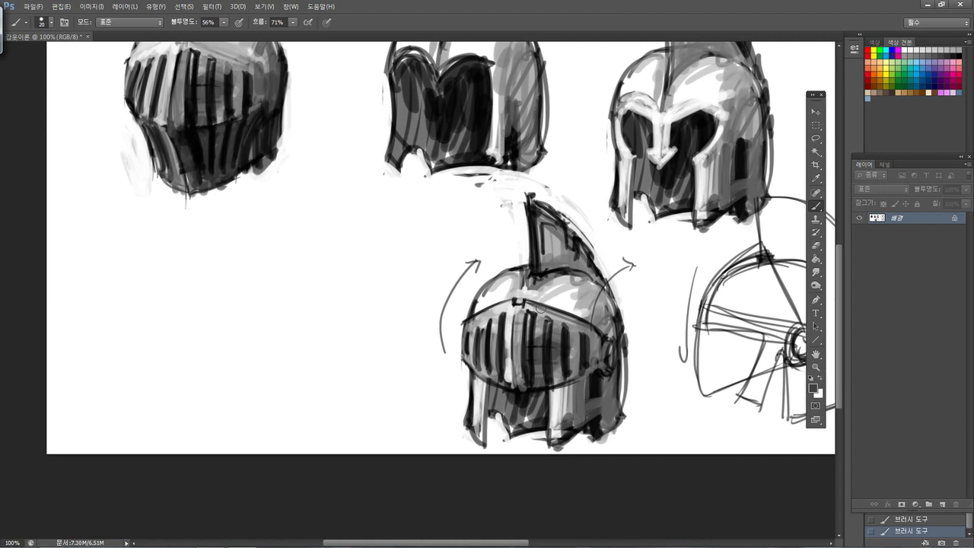
{"action": "mouse_move", "coordinate": [358, 261]}
{"action": "left_mouse_down"}
{"action": "mouse_move", "coordinate": [385, 373]}
{"action": "mouse_move", "coordinate": [399, 325]}
{"action": "mouse_move", "coordinate": [400, 342]}
{"action": "left_mouse_up"}
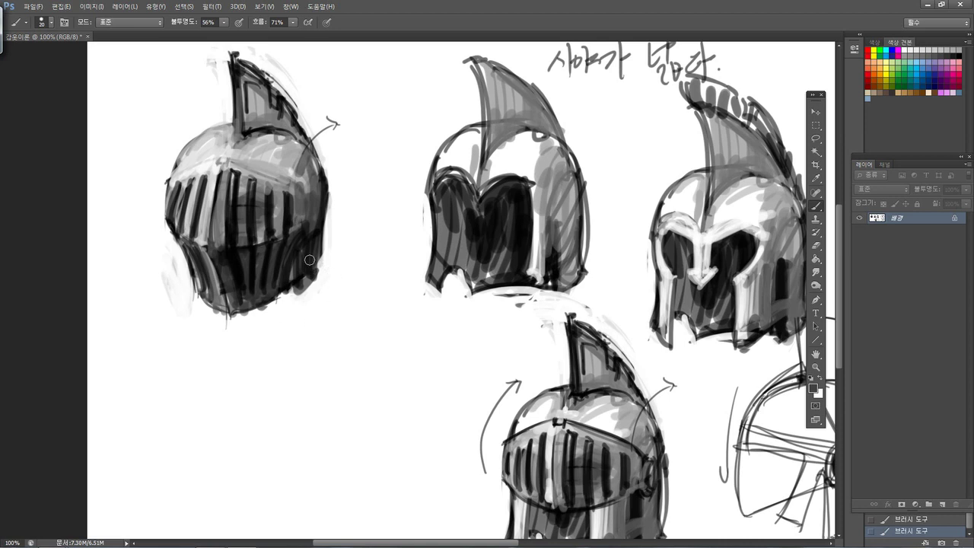
{"action": "left_click_drag", "start_coordinate": [371, 299], "coordinate": [359, 331]}
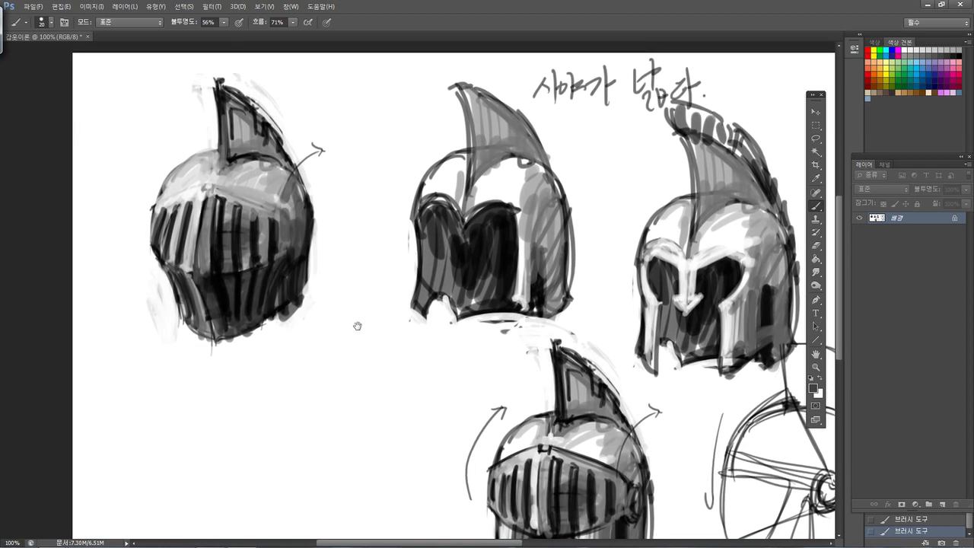
{"action": "left_click_drag", "start_coordinate": [358, 328], "coordinate": [350, 307]}
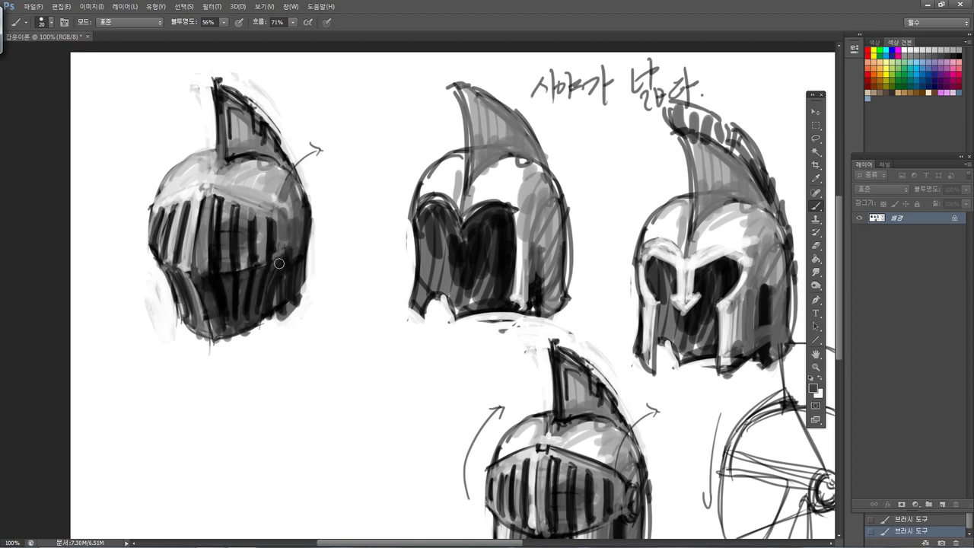
{"action": "mouse_move", "coordinate": [365, 289]}
{"action": "left_mouse_down"}
{"action": "mouse_move", "coordinate": [354, 267]}
{"action": "mouse_move", "coordinate": [349, 275]}
{"action": "left_mouse_up"}
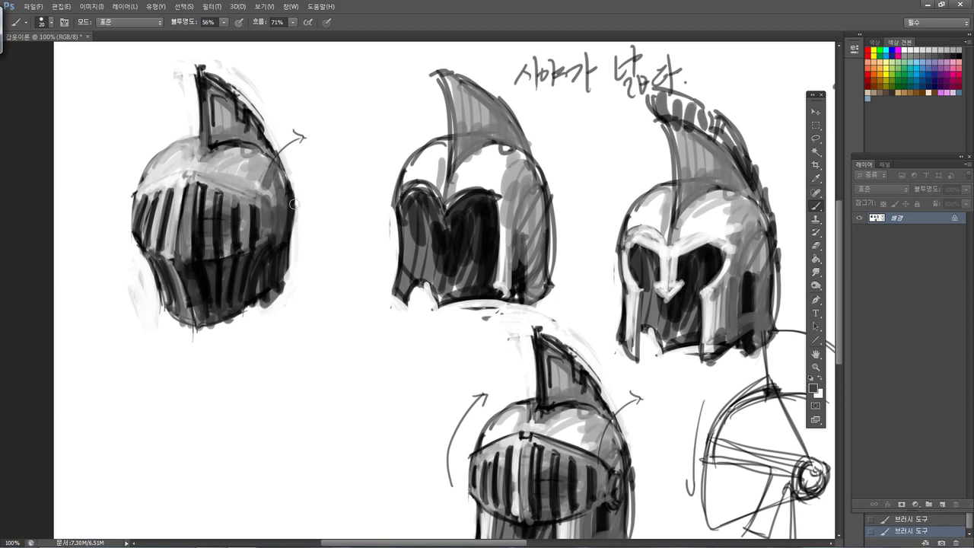
{"action": "mouse_move", "coordinate": [270, 240]}
{"action": "left_mouse_down"}
{"action": "mouse_move", "coordinate": [333, 254]}
{"action": "mouse_move", "coordinate": [324, 266]}
{"action": "left_mouse_up"}
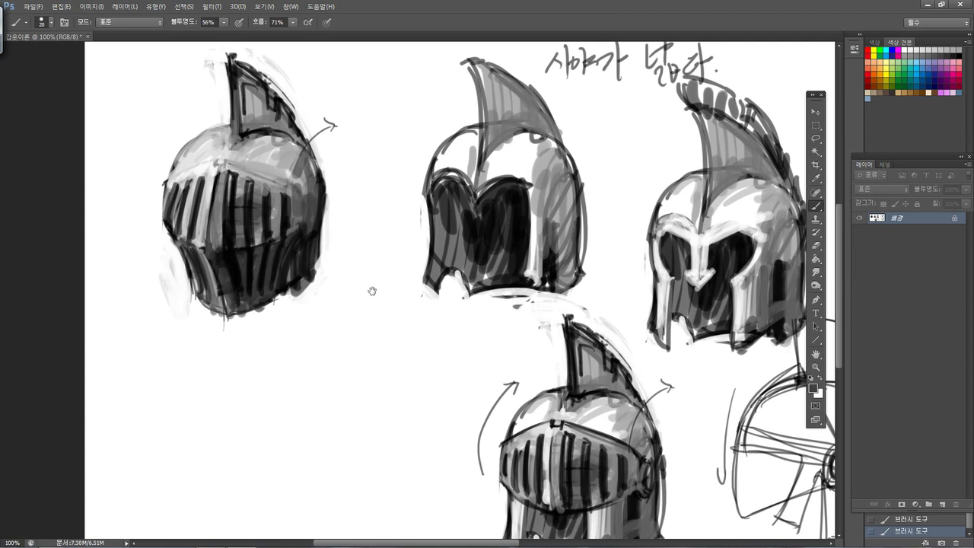
{"action": "left_click_drag", "start_coordinate": [372, 290], "coordinate": [413, 319]}
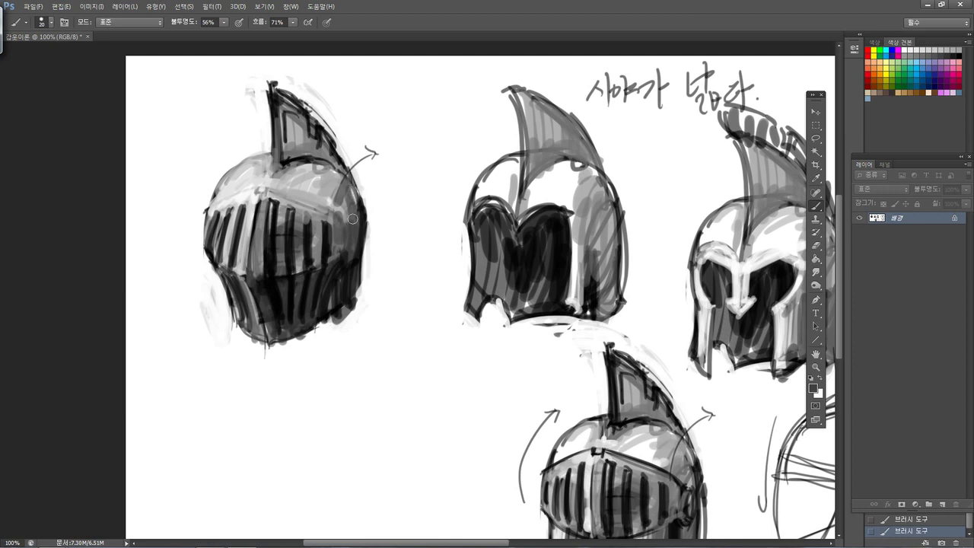
Step: Outline a narrow upright oval disc with an inner edge in the blank area beside the visored helmet, using a 7 px black brush
{"action": "left_click_drag", "start_coordinate": [430, 269], "coordinate": [369, 219]}
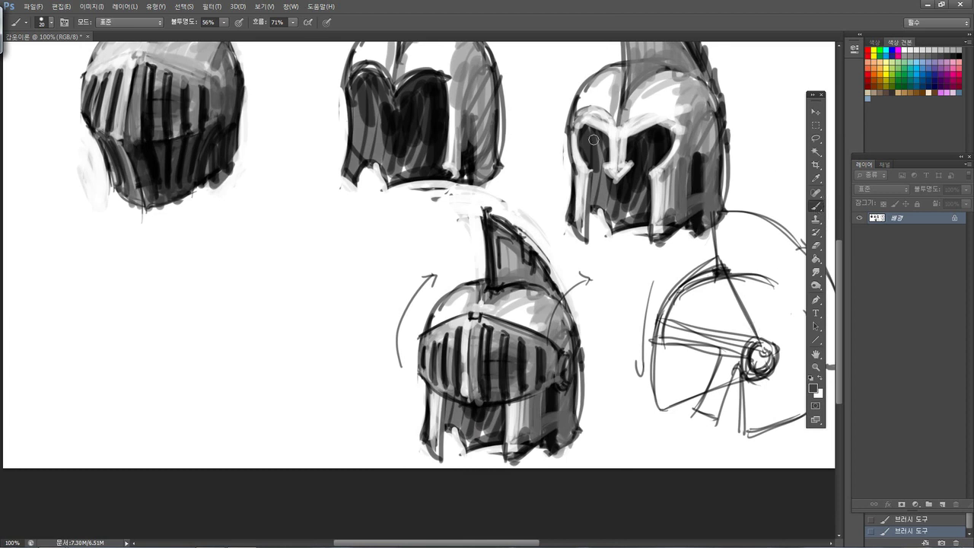
{"action": "left_click", "coordinate": [809, 378]}
{"action": "key", "text": "bracketleft"}
{"action": "key", "text": "bracketleft"}
{"action": "key", "text": "bracketleft"}
{"action": "key", "text": "bracketleft"}
{"action": "key", "text": "bracketleft"}
{"action": "key", "text": "bracketleft"}
{"action": "left_click_drag", "start_coordinate": [341, 303], "coordinate": [322, 302]}
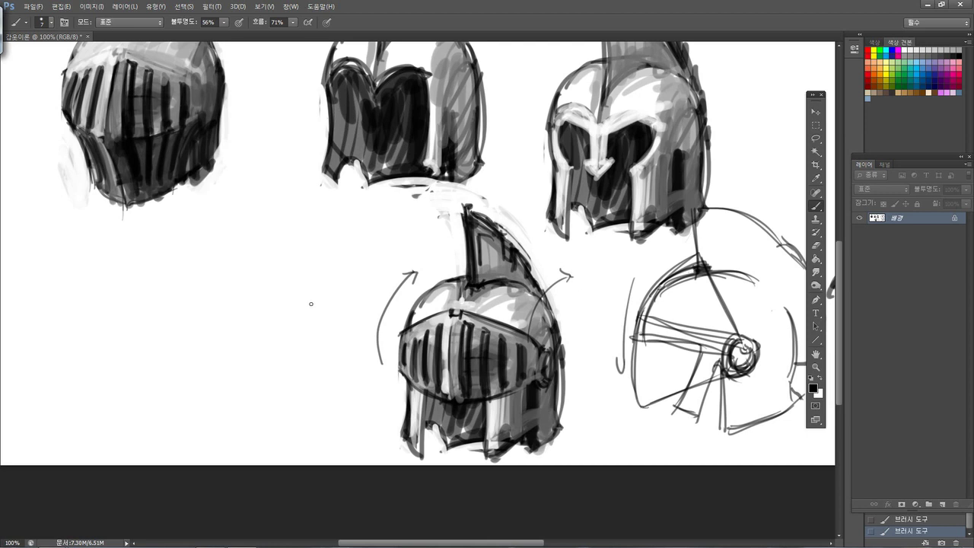
{"action": "mouse_move", "coordinate": [316, 298]}
{"action": "left_mouse_down"}
{"action": "mouse_move", "coordinate": [330, 302]}
{"action": "mouse_move", "coordinate": [328, 351]}
{"action": "left_mouse_up"}
{"action": "mouse_move", "coordinate": [330, 305]}
{"action": "left_mouse_down"}
{"action": "mouse_move", "coordinate": [335, 344]}
{"action": "mouse_move", "coordinate": [325, 311]}
{"action": "left_mouse_up"}
{"action": "mouse_move", "coordinate": [308, 358]}
{"action": "left_mouse_down"}
{"action": "mouse_move", "coordinate": [312, 297]}
{"action": "mouse_move", "coordinate": [332, 344]}
{"action": "mouse_move", "coordinate": [315, 360]}
{"action": "left_mouse_up"}
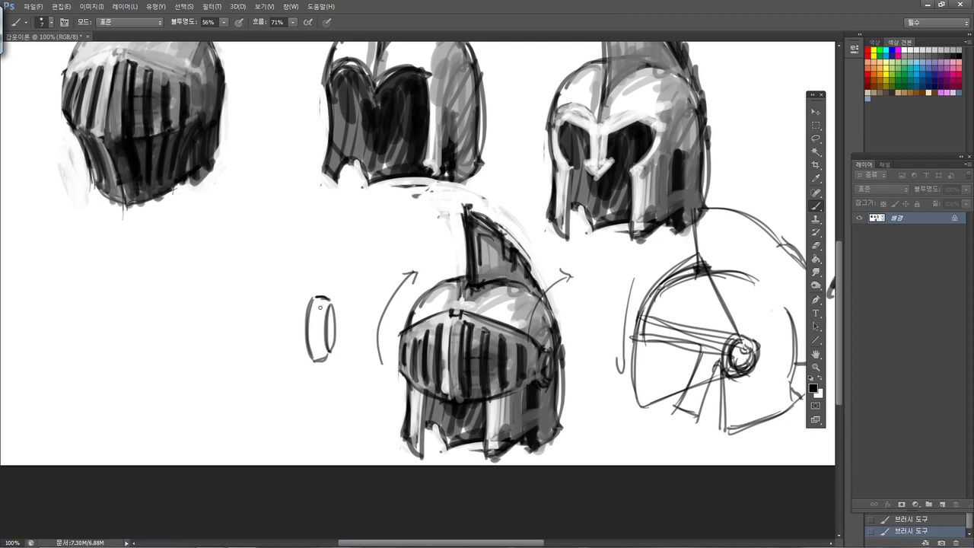
Step: Fill the oval disc with dark vertical strokes and thicken its outer outline
{"action": "left_click_drag", "start_coordinate": [318, 326], "coordinate": [320, 357]}
{"action": "left_click_drag", "start_coordinate": [320, 300], "coordinate": [319, 351]}
{"action": "left_click_drag", "start_coordinate": [318, 318], "coordinate": [317, 351]}
{"action": "mouse_move", "coordinate": [317, 300]}
{"action": "left_mouse_down"}
{"action": "mouse_move", "coordinate": [315, 353]}
{"action": "mouse_move", "coordinate": [315, 343]}
{"action": "left_mouse_up"}
{"action": "key", "text": "]"}
{"action": "left_click_drag", "start_coordinate": [320, 302], "coordinate": [309, 352]}
{"action": "mouse_move", "coordinate": [330, 310]}
{"action": "left_mouse_down"}
{"action": "mouse_move", "coordinate": [329, 350]}
{"action": "mouse_move", "coordinate": [319, 354]}
{"action": "left_mouse_up"}
{"action": "key", "text": "]"}
{"action": "key", "text": "]"}
{"action": "key", "text": "]"}
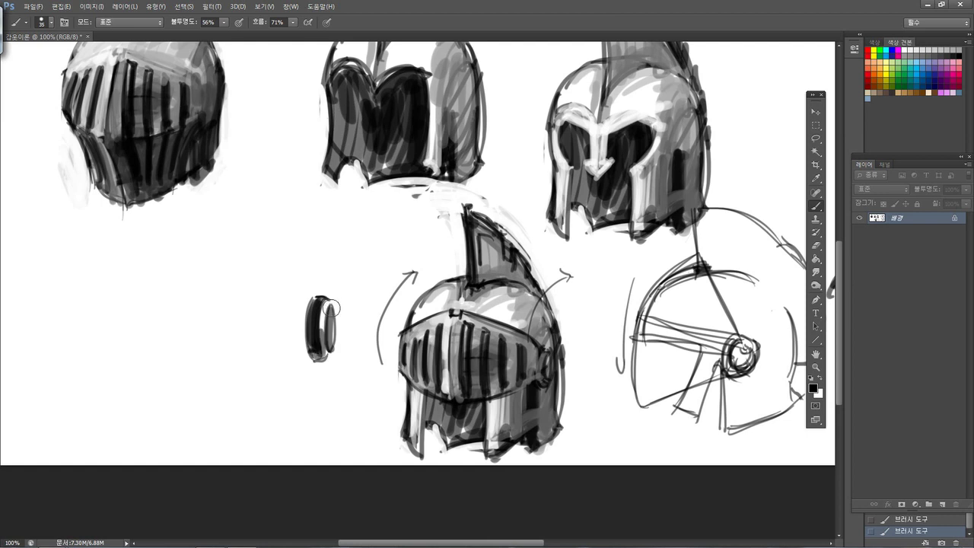
{"action": "key", "text": "["}
{"action": "key", "text": "["}
{"action": "left_click_drag", "start_coordinate": [326, 299], "coordinate": [331, 351]}
{"action": "left_click_drag", "start_coordinate": [302, 304], "coordinate": [308, 366]}
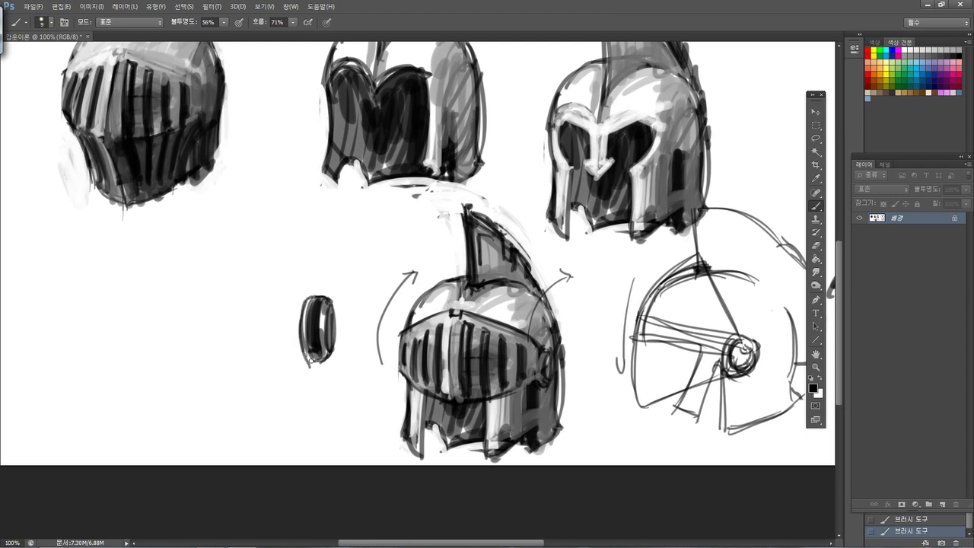
Step: Paint a round, dark-shaded knob with a thick rim above the oval disc, using a 15 px brush
{"action": "left_click_drag", "start_coordinate": [563, 321], "coordinate": [642, 345]}
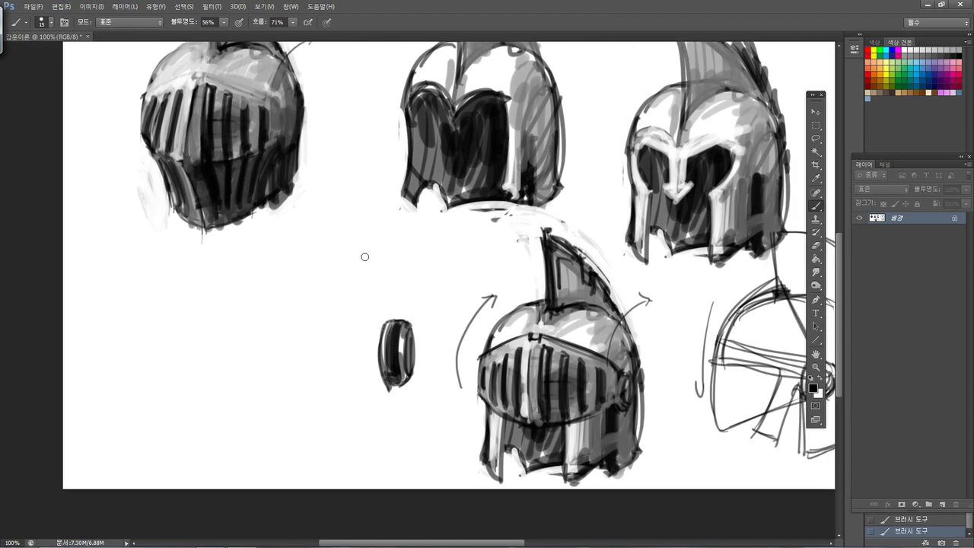
{"action": "left_click_drag", "start_coordinate": [369, 244], "coordinate": [363, 280]}
{"action": "mouse_move", "coordinate": [381, 245]}
{"action": "left_mouse_down"}
{"action": "mouse_move", "coordinate": [395, 267]}
{"action": "mouse_move", "coordinate": [377, 286]}
{"action": "left_mouse_up"}
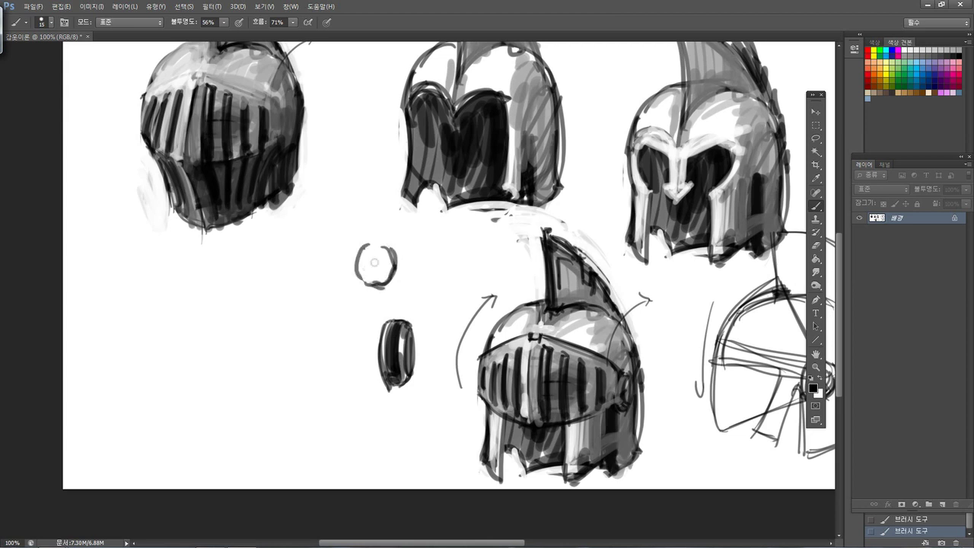
{"action": "mouse_move", "coordinate": [369, 252]}
{"action": "left_mouse_down"}
{"action": "mouse_move", "coordinate": [389, 268]}
{"action": "mouse_move", "coordinate": [377, 252]}
{"action": "mouse_move", "coordinate": [374, 275]}
{"action": "mouse_move", "coordinate": [372, 253]}
{"action": "mouse_move", "coordinate": [368, 263]}
{"action": "mouse_move", "coordinate": [376, 253]}
{"action": "mouse_move", "coordinate": [370, 267]}
{"action": "mouse_move", "coordinate": [379, 258]}
{"action": "mouse_move", "coordinate": [382, 277]}
{"action": "mouse_move", "coordinate": [391, 255]}
{"action": "mouse_move", "coordinate": [386, 267]}
{"action": "mouse_move", "coordinate": [383, 251]}
{"action": "mouse_move", "coordinate": [390, 276]}
{"action": "mouse_move", "coordinate": [390, 253]}
{"action": "mouse_move", "coordinate": [385, 278]}
{"action": "mouse_move", "coordinate": [360, 285]}
{"action": "mouse_move", "coordinate": [370, 277]}
{"action": "mouse_move", "coordinate": [358, 263]}
{"action": "mouse_move", "coordinate": [366, 274]}
{"action": "mouse_move", "coordinate": [382, 287]}
{"action": "left_mouse_up"}
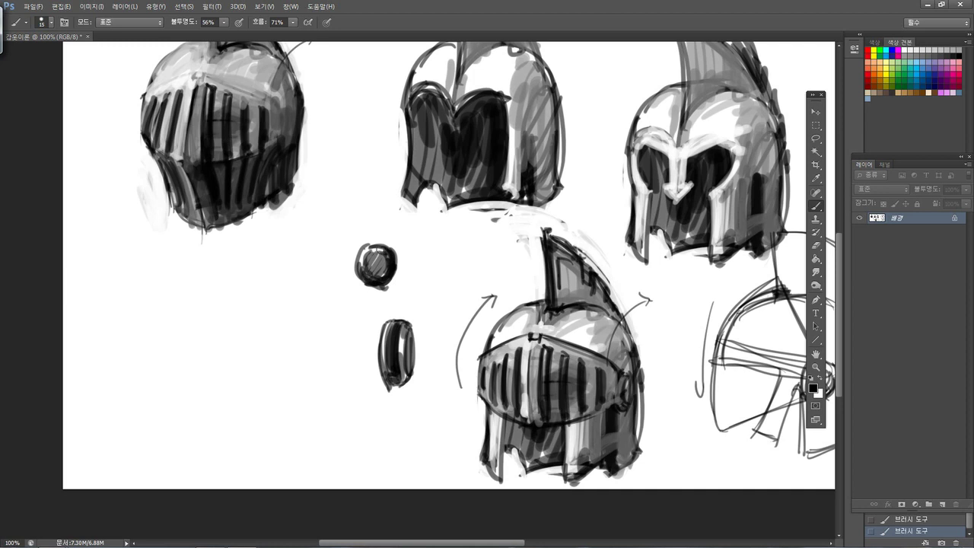
Step: Link the round knob to the oval disc with a curved 7 px arrow and add short plate lines running into both
{"action": "key", "text": "bracketleft"}
{"action": "key", "text": "bracketleft"}
{"action": "mouse_move", "coordinate": [395, 263]}
{"action": "left_mouse_down"}
{"action": "mouse_move", "coordinate": [417, 354]}
{"action": "mouse_move", "coordinate": [424, 345]}
{"action": "left_mouse_up"}
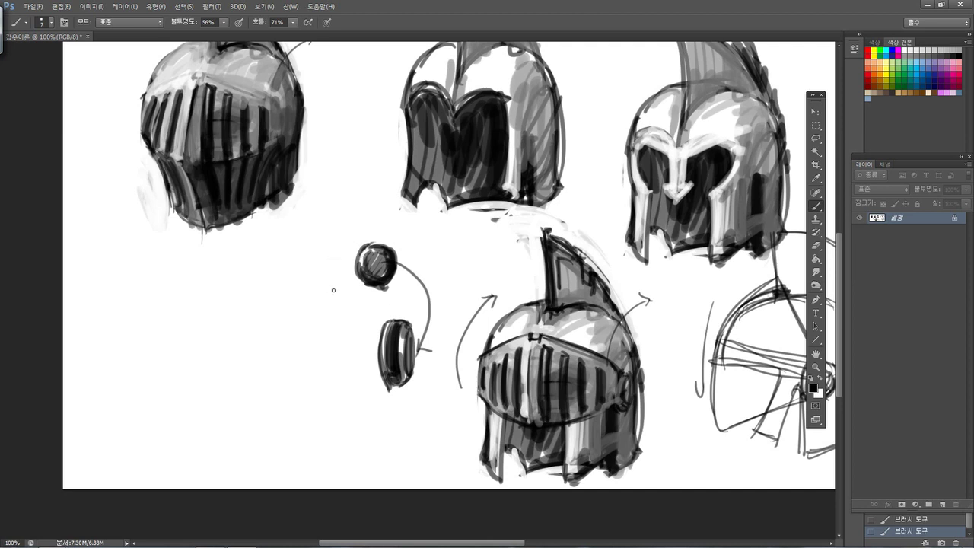
{"action": "left_click_drag", "start_coordinate": [344, 241], "coordinate": [367, 250]}
{"action": "left_click_drag", "start_coordinate": [340, 289], "coordinate": [366, 277]}
{"action": "left_click_drag", "start_coordinate": [375, 304], "coordinate": [394, 326]}
{"action": "left_click_drag", "start_coordinate": [363, 417], "coordinate": [395, 379]}
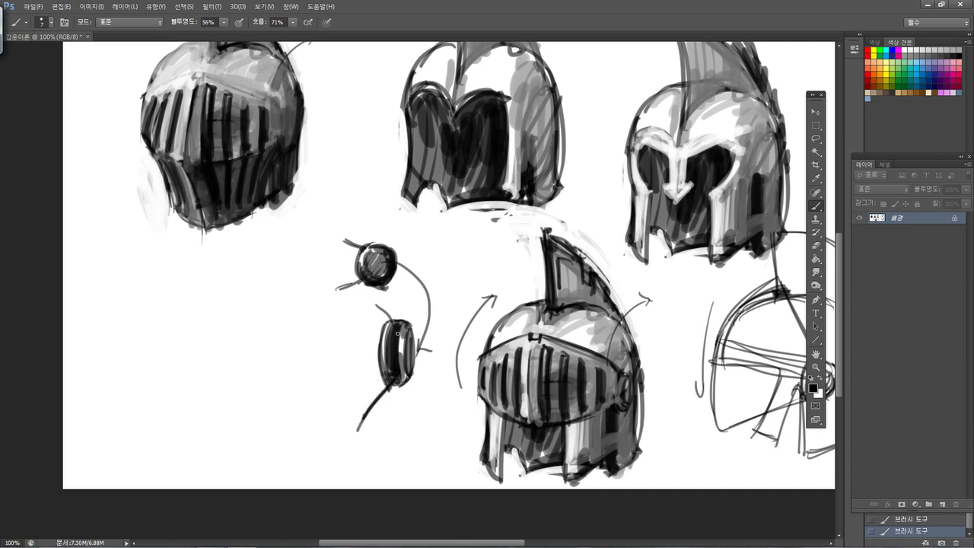
{"action": "left_click_drag", "start_coordinate": [372, 292], "coordinate": [399, 324]}
Step: Draw two thick curved plate lines converging beside the oval disc and paint a small black pivot where they meet
{"action": "mouse_move", "coordinate": [269, 280]}
{"action": "left_mouse_down"}
{"action": "mouse_move", "coordinate": [319, 338]}
{"action": "mouse_move", "coordinate": [313, 350]}
{"action": "mouse_move", "coordinate": [327, 347]}
{"action": "left_mouse_up"}
{"action": "mouse_move", "coordinate": [315, 385]}
{"action": "left_mouse_down"}
{"action": "mouse_move", "coordinate": [329, 356]}
{"action": "mouse_move", "coordinate": [257, 449]}
{"action": "left_mouse_up"}
{"action": "key", "text": "bracketright"}
{"action": "key", "text": "bracketright"}
{"action": "key", "text": "bracketright"}
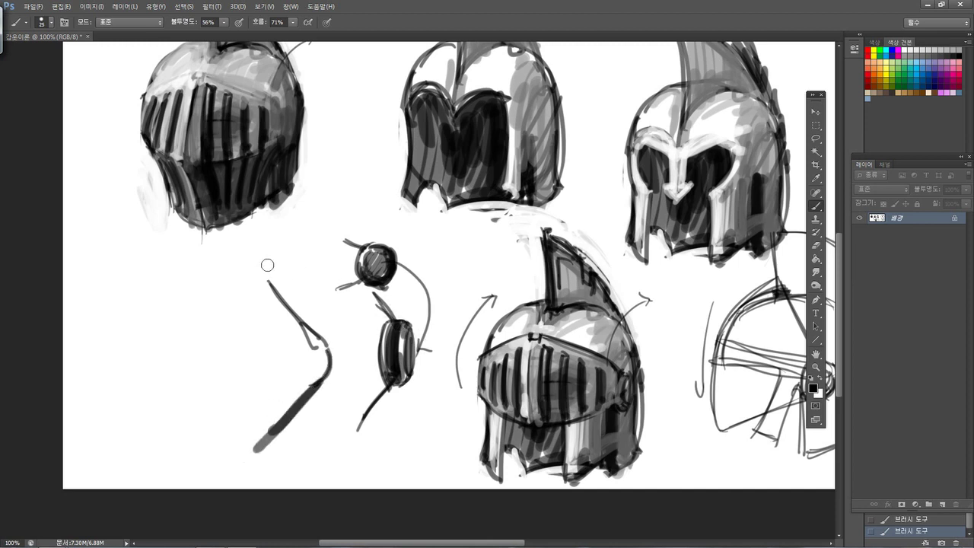
{"action": "key", "text": "bracketleft"}
{"action": "mouse_move", "coordinate": [271, 284]}
{"action": "left_mouse_down"}
{"action": "mouse_move", "coordinate": [182, 265]}
{"action": "mouse_move", "coordinate": [301, 315]}
{"action": "left_mouse_up"}
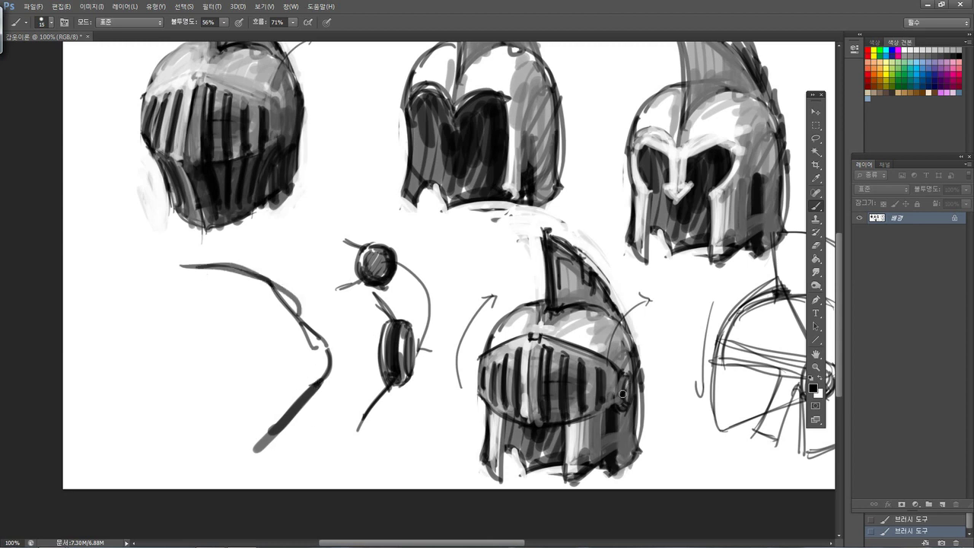
{"action": "mouse_move", "coordinate": [318, 378]}
{"action": "left_mouse_down"}
{"action": "mouse_move", "coordinate": [236, 463]}
{"action": "mouse_move", "coordinate": [309, 394]}
{"action": "left_mouse_up"}
{"action": "key", "text": "bracketright"}
{"action": "mouse_move", "coordinate": [275, 286]}
{"action": "left_mouse_down"}
{"action": "mouse_move", "coordinate": [304, 320]}
{"action": "mouse_move", "coordinate": [322, 368]}
{"action": "mouse_move", "coordinate": [322, 357]}
{"action": "mouse_move", "coordinate": [340, 359]}
{"action": "mouse_move", "coordinate": [340, 375]}
{"action": "left_mouse_up"}
{"action": "key", "text": "bracketleft"}
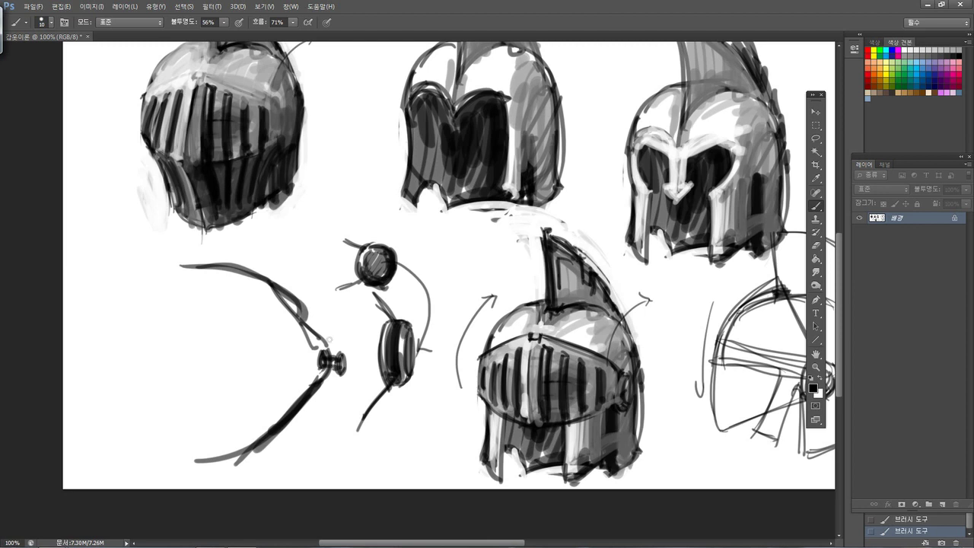
Step: Build up a shaded oval hinge disc around the small pivot and add curved rotation arrows above and below it
{"action": "left_click_drag", "start_coordinate": [332, 331], "coordinate": [325, 399]}
{"action": "mouse_move", "coordinate": [325, 332]}
{"action": "left_mouse_down"}
{"action": "mouse_move", "coordinate": [344, 330]}
{"action": "mouse_move", "coordinate": [331, 394]}
{"action": "left_mouse_up"}
{"action": "left_click_drag", "start_coordinate": [331, 332], "coordinate": [324, 385]}
{"action": "mouse_move", "coordinate": [343, 331]}
{"action": "left_mouse_down"}
{"action": "mouse_move", "coordinate": [345, 398]}
{"action": "mouse_move", "coordinate": [347, 387]}
{"action": "left_mouse_up"}
{"action": "key", "text": "]"}
{"action": "mouse_move", "coordinate": [340, 340]}
{"action": "left_mouse_down"}
{"action": "mouse_move", "coordinate": [341, 384]}
{"action": "mouse_move", "coordinate": [328, 390]}
{"action": "left_mouse_up"}
{"action": "key", "text": "bracketleft"}
{"action": "mouse_move", "coordinate": [343, 316]}
{"action": "left_mouse_down"}
{"action": "mouse_move", "coordinate": [317, 398]}
{"action": "mouse_move", "coordinate": [337, 420]}
{"action": "mouse_move", "coordinate": [319, 409]}
{"action": "mouse_move", "coordinate": [334, 318]}
{"action": "left_mouse_up"}
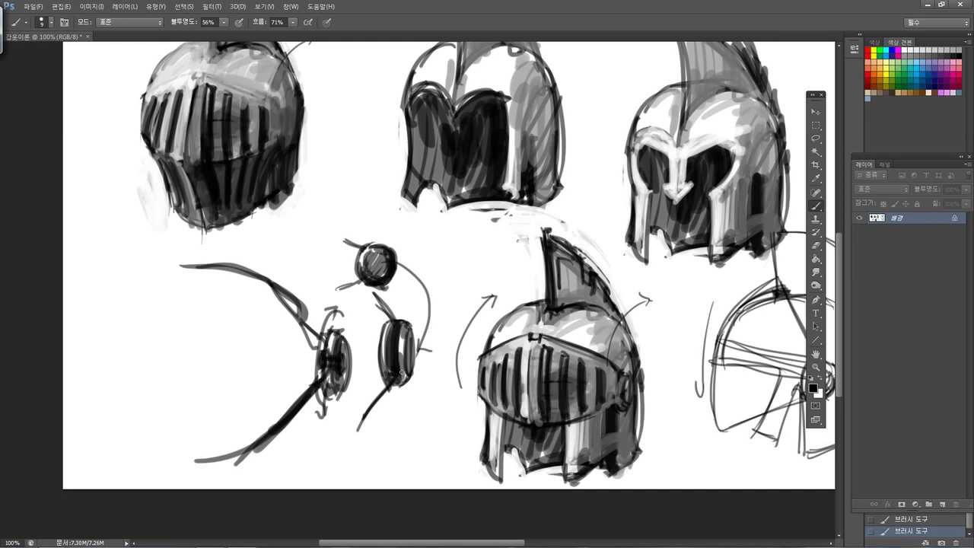
Step: Add a grey and white highlight along the lower rim of the standalone oval disc using sampled tones
{"action": "left_click", "coordinate": [404, 373], "text": "alt"}
{"action": "left_click", "coordinate": [405, 351], "text": "alt"}
{"action": "left_click", "coordinate": [399, 350], "text": "alt"}
{"action": "left_click_drag", "start_coordinate": [638, 298], "coordinate": [594, 227]}
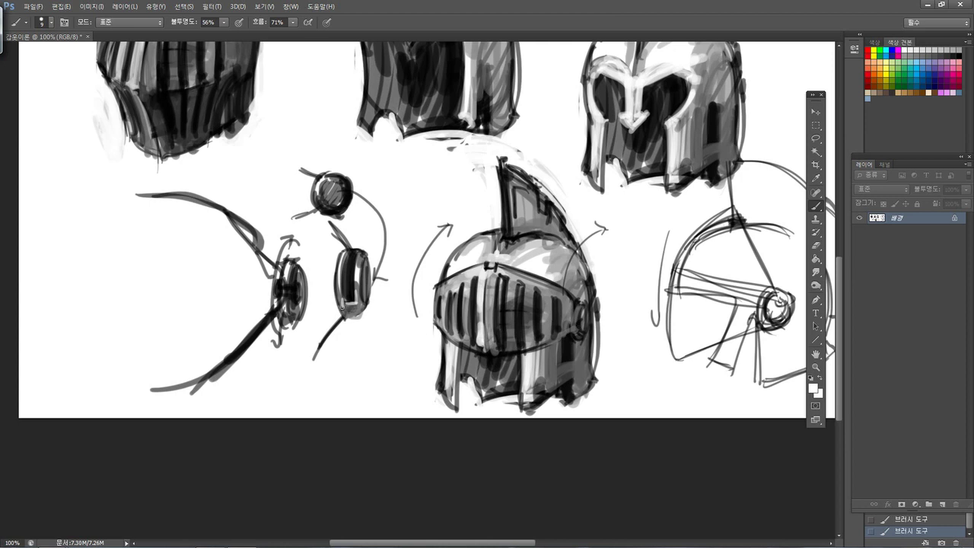
{"action": "left_click_drag", "start_coordinate": [354, 270], "coordinate": [407, 263]}
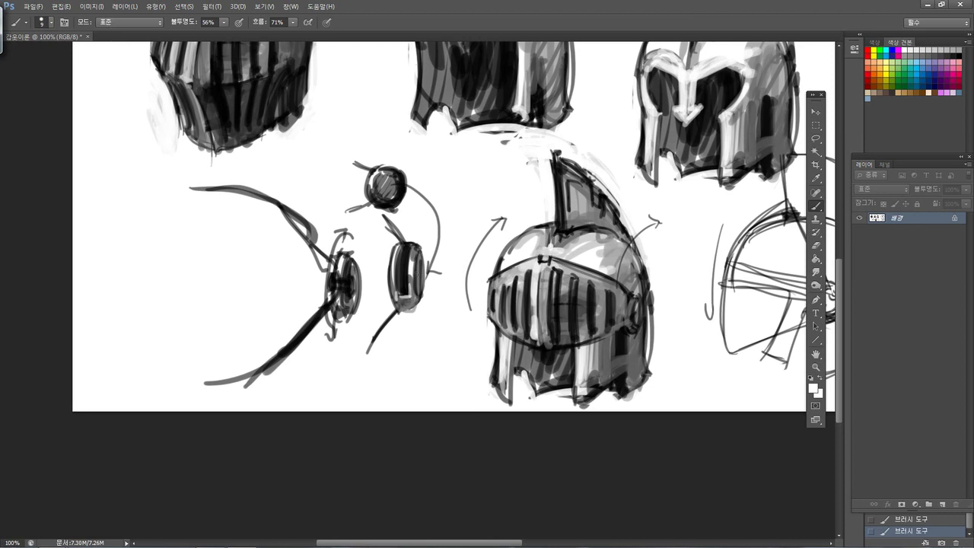
Step: Fill the area between the converging plate lines with a sampled grey using a large brush, and shade the pivot with a 25 px brush
{"action": "left_click", "coordinate": [348, 264], "text": "alt"}
{"action": "key", "text": "]"}
{"action": "key", "text": "]"}
{"action": "key", "text": "]"}
{"action": "key", "text": "]"}
{"action": "key", "text": "]"}
{"action": "mouse_move", "coordinate": [321, 257]}
{"action": "left_mouse_down"}
{"action": "mouse_move", "coordinate": [293, 230]}
{"action": "mouse_move", "coordinate": [308, 330]}
{"action": "left_mouse_up"}
{"action": "mouse_move", "coordinate": [296, 228]}
{"action": "left_mouse_down"}
{"action": "mouse_move", "coordinate": [290, 326]}
{"action": "mouse_move", "coordinate": [284, 227]}
{"action": "mouse_move", "coordinate": [280, 356]}
{"action": "left_mouse_up"}
{"action": "key", "text": "]"}
{"action": "mouse_move", "coordinate": [266, 214]}
{"action": "left_mouse_down"}
{"action": "mouse_move", "coordinate": [247, 276]}
{"action": "mouse_move", "coordinate": [262, 214]}
{"action": "mouse_move", "coordinate": [314, 236]}
{"action": "mouse_move", "coordinate": [318, 261]}
{"action": "left_mouse_up"}
{"action": "key", "text": "["}
{"action": "left_click_drag", "start_coordinate": [317, 302], "coordinate": [329, 277]}
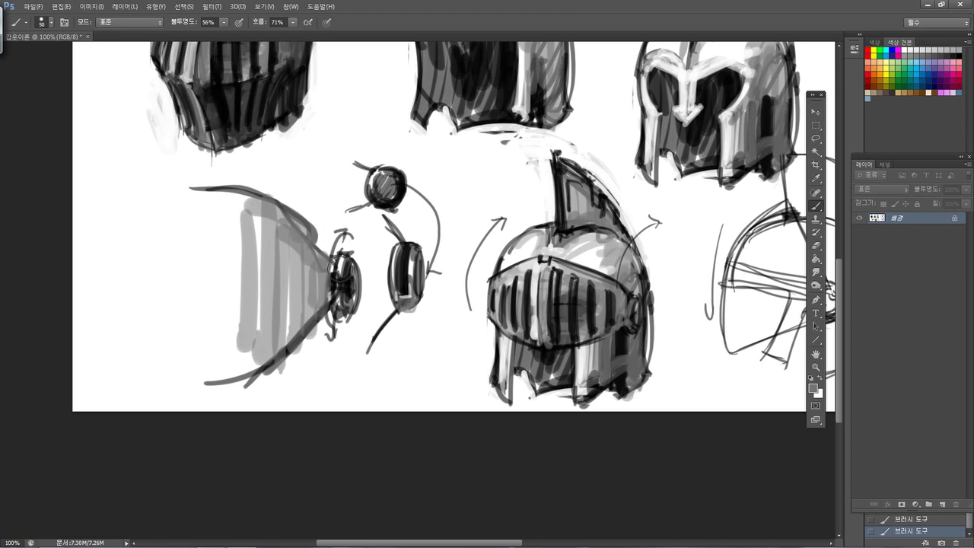
{"action": "key", "text": "bracketleft"}
{"action": "key", "text": "bracketleft"}
{"action": "key", "text": "bracketleft"}
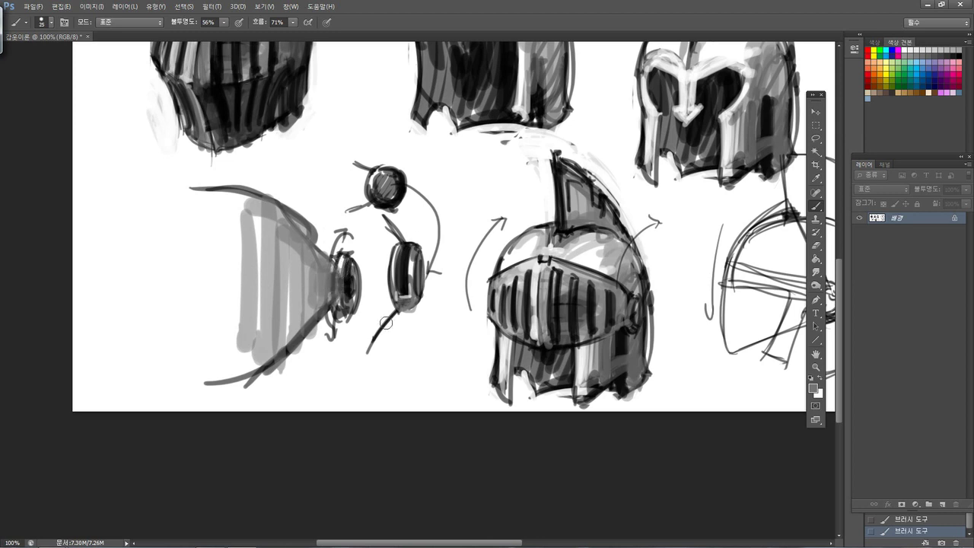
Step: Examine the finished helmet variations, the hinge details and the full-body mannequin sketch across the canvas
{"action": "left_click_drag", "start_coordinate": [505, 308], "coordinate": [510, 356]}
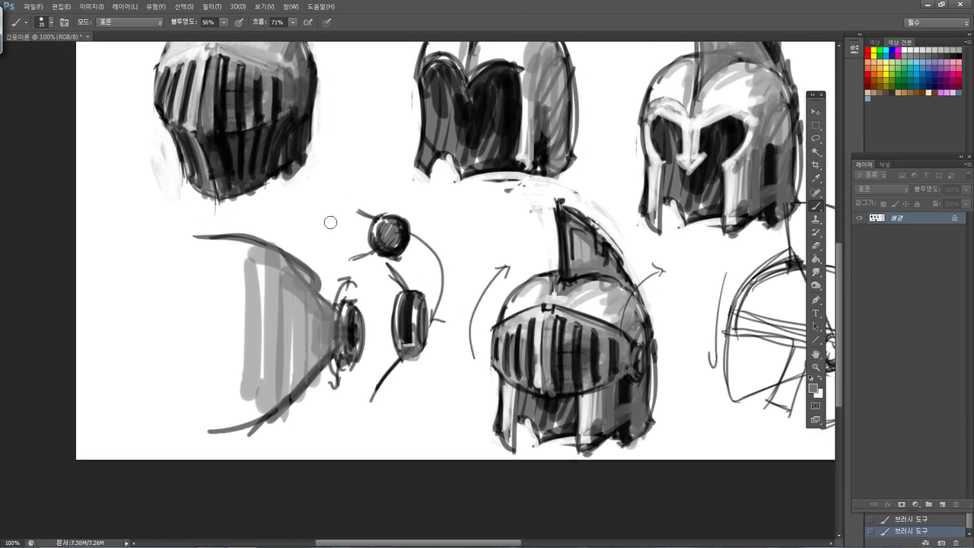
{"action": "left_click_drag", "start_coordinate": [336, 258], "coordinate": [303, 338]}
{"action": "left_click_drag", "start_coordinate": [363, 264], "coordinate": [313, 310]}
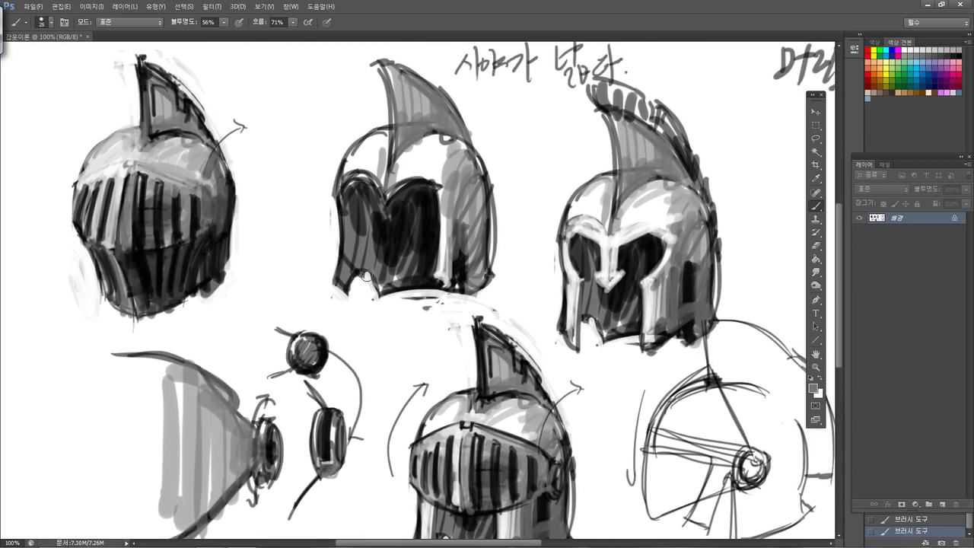
{"action": "mouse_move", "coordinate": [389, 360]}
{"action": "left_mouse_down"}
{"action": "mouse_move", "coordinate": [391, 393]}
{"action": "mouse_move", "coordinate": [401, 326]}
{"action": "mouse_move", "coordinate": [376, 319]}
{"action": "mouse_move", "coordinate": [337, 330]}
{"action": "mouse_move", "coordinate": [329, 320]}
{"action": "left_mouse_up"}
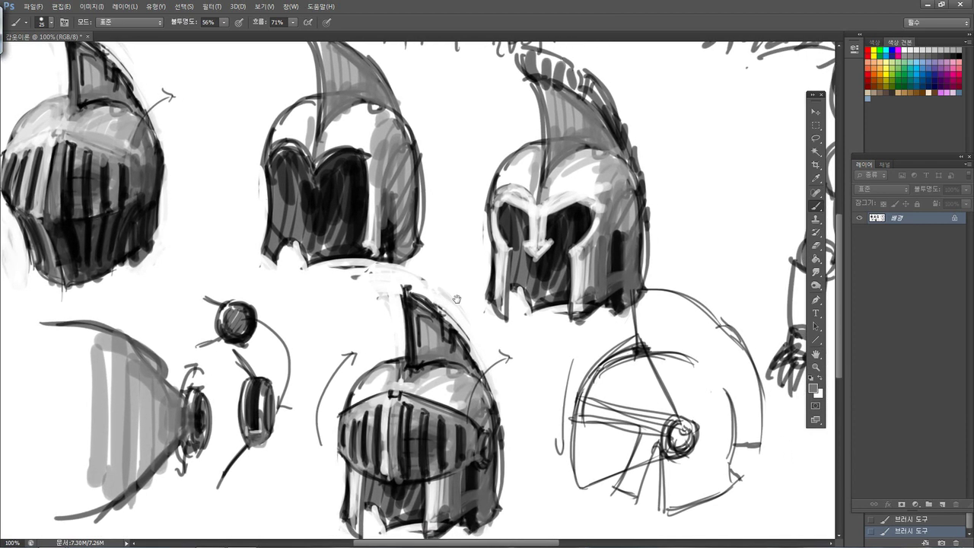
{"action": "left_click_drag", "start_coordinate": [457, 315], "coordinate": [482, 287]}
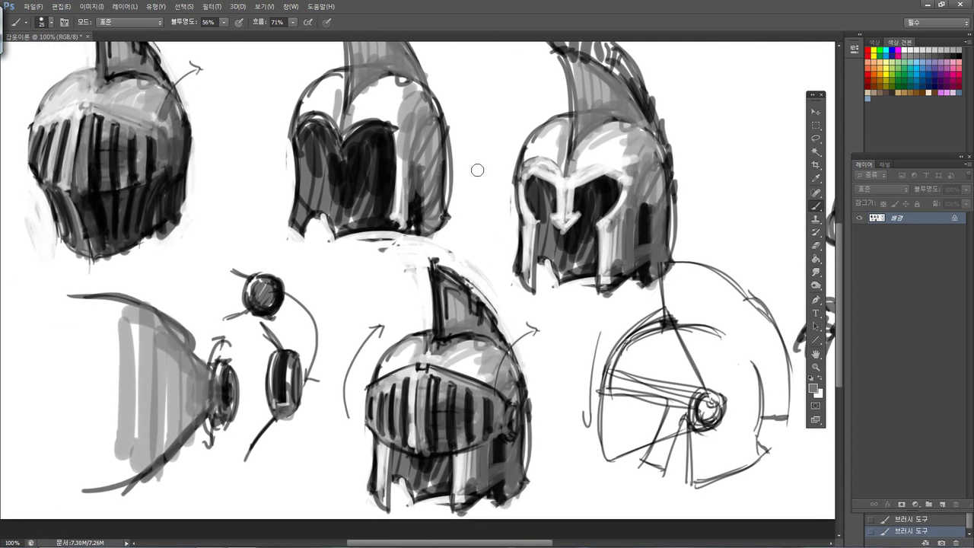
{"action": "mouse_move", "coordinate": [213, 188]}
{"action": "left_mouse_down"}
{"action": "mouse_move", "coordinate": [276, 186]}
{"action": "mouse_move", "coordinate": [262, 199]}
{"action": "left_mouse_up"}
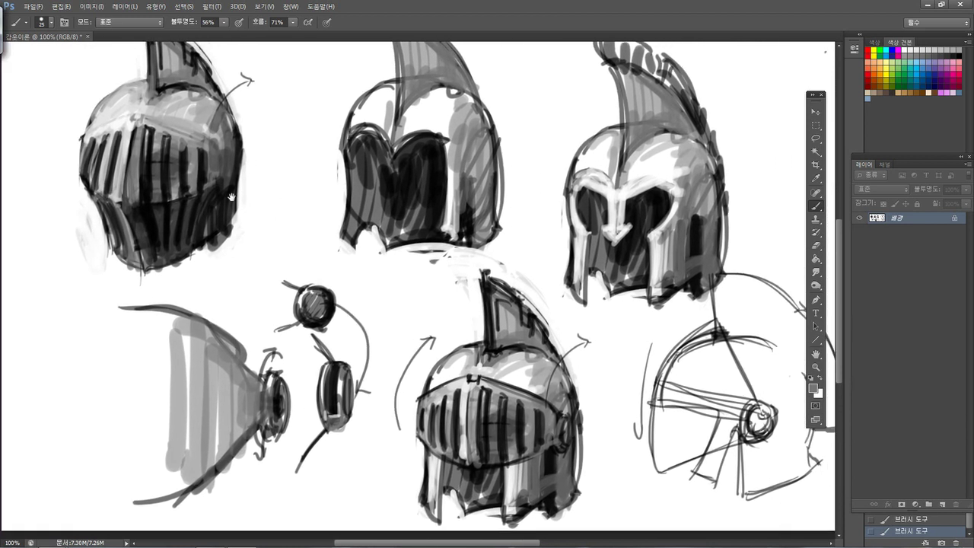
{"action": "left_click_drag", "start_coordinate": [409, 323], "coordinate": [412, 323]}
{"action": "left_click_drag", "start_coordinate": [433, 329], "coordinate": [369, 313]}
{"action": "left_click_drag", "start_coordinate": [508, 297], "coordinate": [383, 301]}
{"action": "mouse_move", "coordinate": [466, 312]}
{"action": "left_mouse_down"}
{"action": "mouse_move", "coordinate": [487, 309]}
{"action": "mouse_move", "coordinate": [514, 329]}
{"action": "mouse_move", "coordinate": [332, 300]}
{"action": "left_mouse_up"}
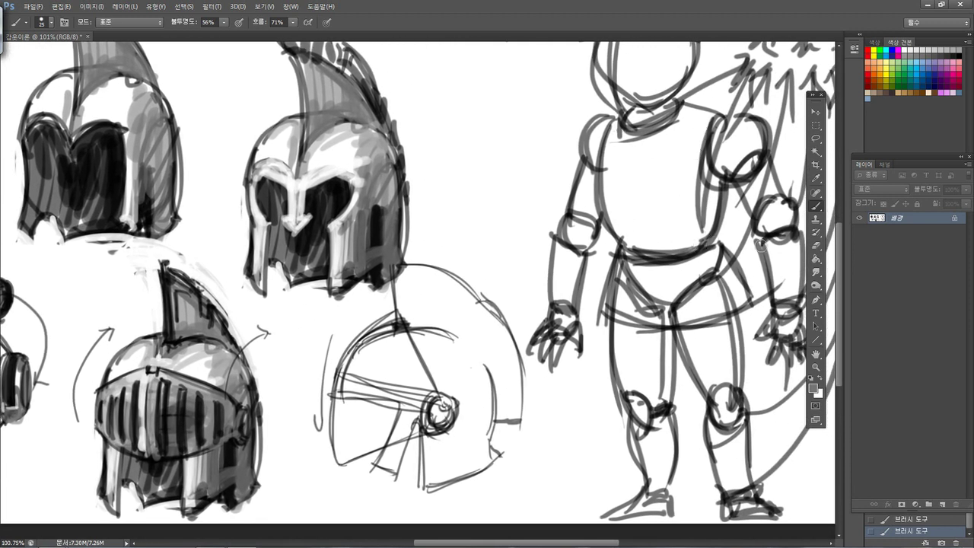
{"action": "mouse_move", "coordinate": [538, 241]}
{"action": "left_mouse_down"}
{"action": "mouse_move", "coordinate": [559, 269]}
{"action": "mouse_move", "coordinate": [593, 253]}
{"action": "left_mouse_up"}
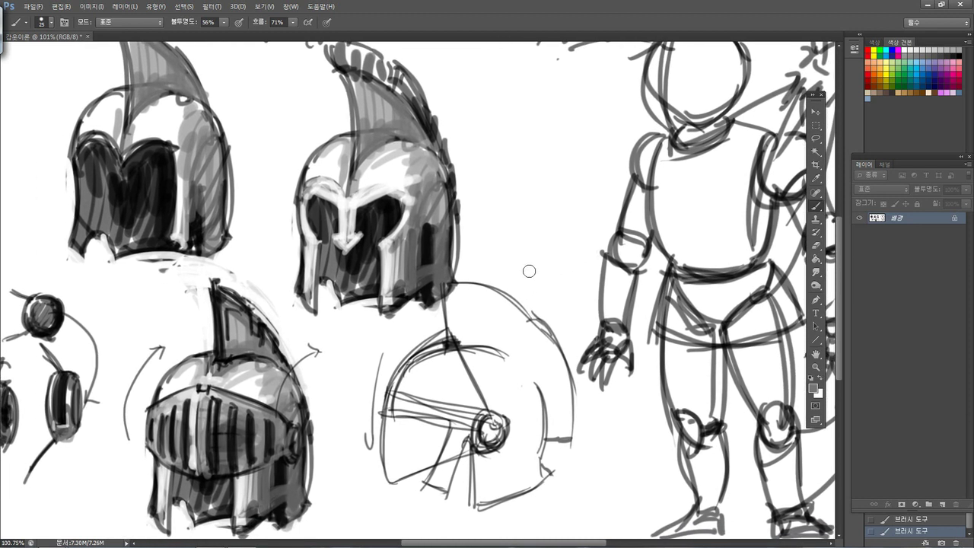